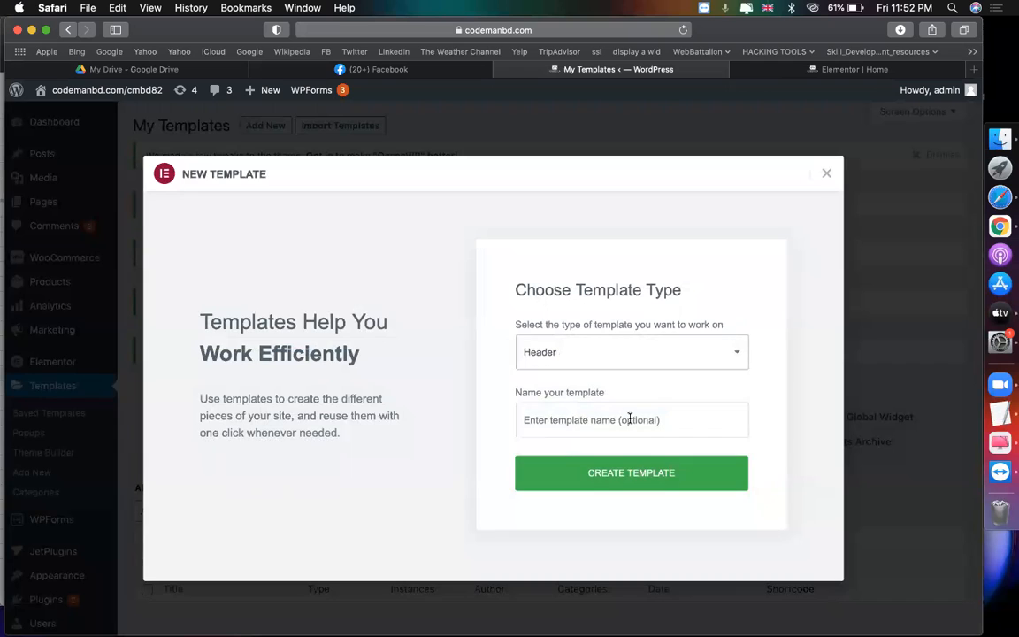
Step: Create the header template named HEADER TEMPLATE and dismiss the block library
{"action": "type", "text": "HEADER TEMPLATE"}
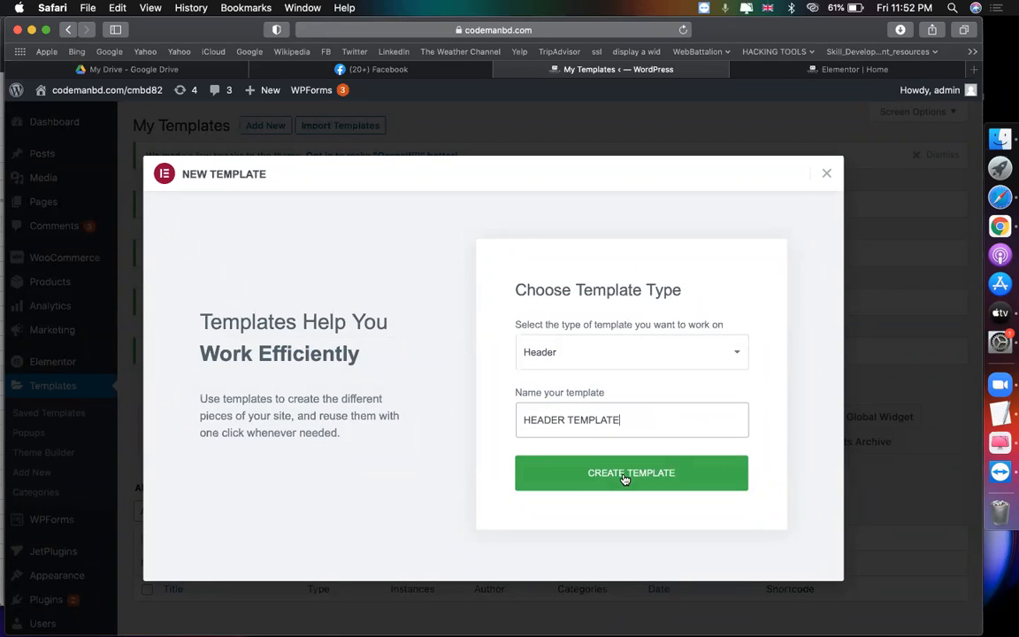
{"action": "left_click", "coordinate": [624, 478]}
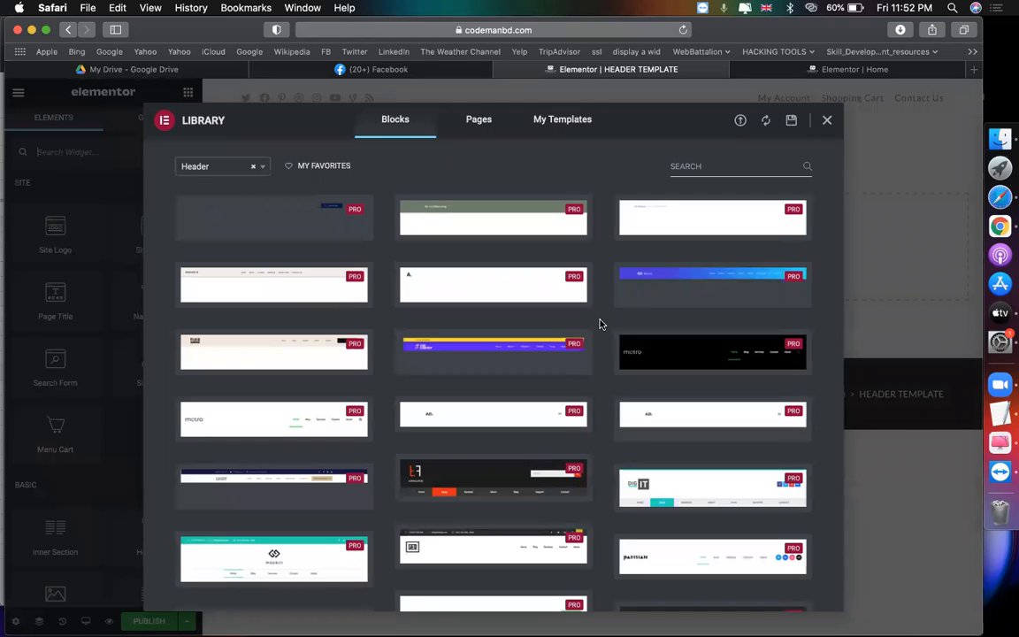
{"action": "left_click", "coordinate": [826, 122]}
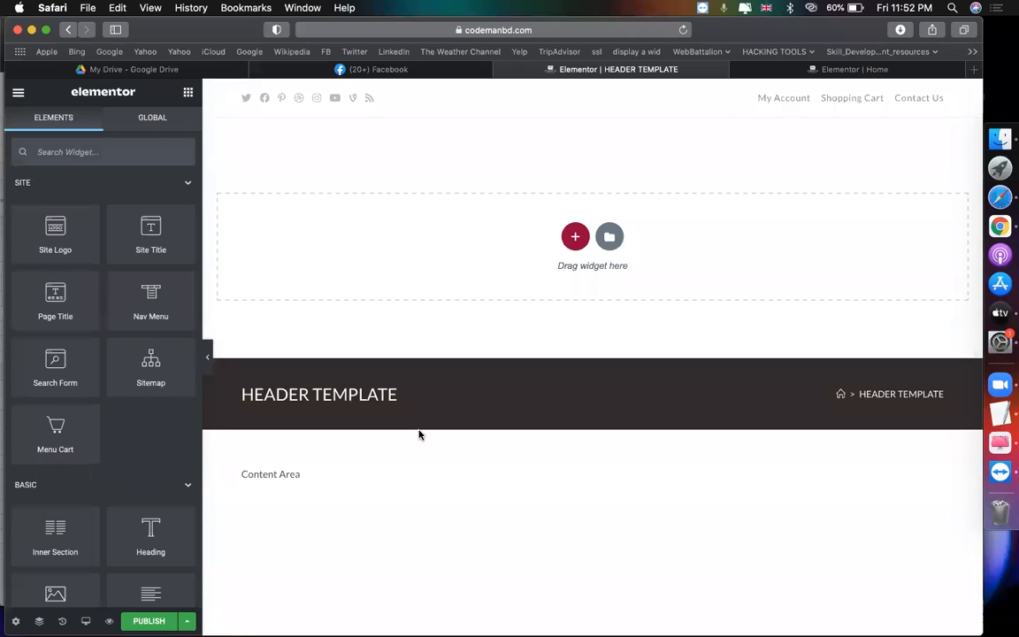
Step: Add a two-column section to the header and narrow the first column to about a fifth of the width
{"action": "left_click", "coordinate": [575, 236]}
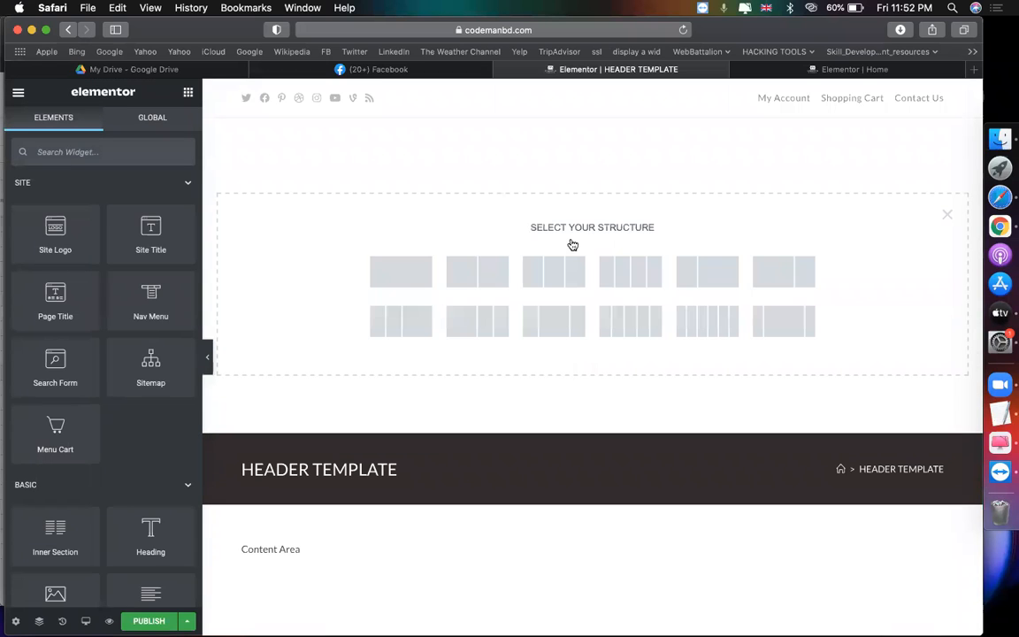
{"action": "left_click", "coordinate": [473, 274]}
{"action": "left_click_drag", "start_coordinate": [591, 136], "coordinate": [362, 139]}
Step: Place an Image widget in the narrow first column and fill it with CODEMANBD-ROUND-LOGO-.png from the media library
{"action": "left_click", "coordinate": [188, 92]}
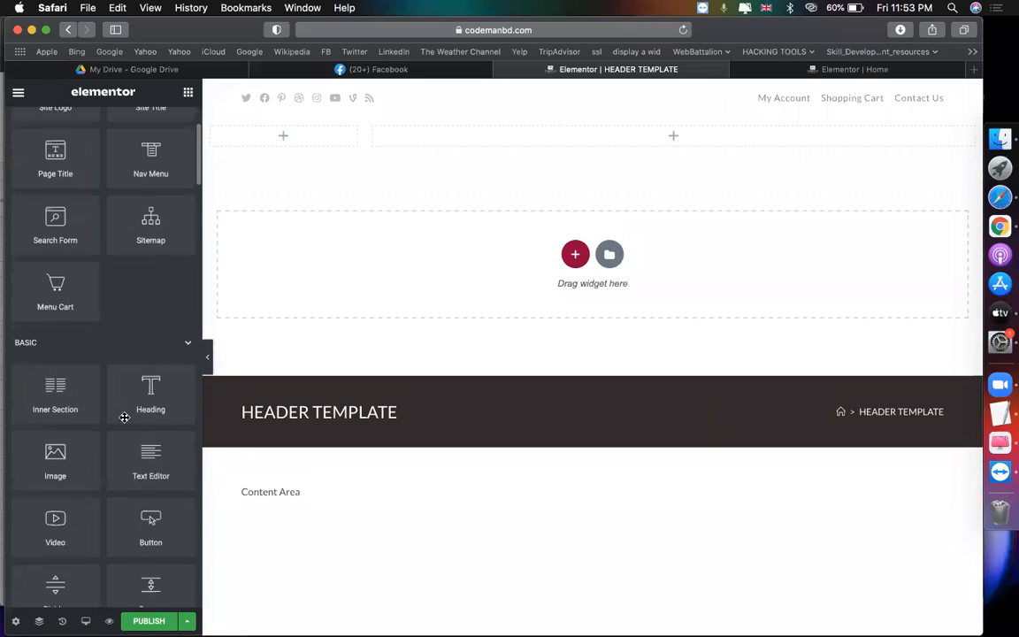
{"action": "scroll", "coordinate": [123, 419], "scroll_direction": "down", "scroll_amount": 5}
{"action": "left_click_drag", "start_coordinate": [53, 321], "coordinate": [287, 140]}
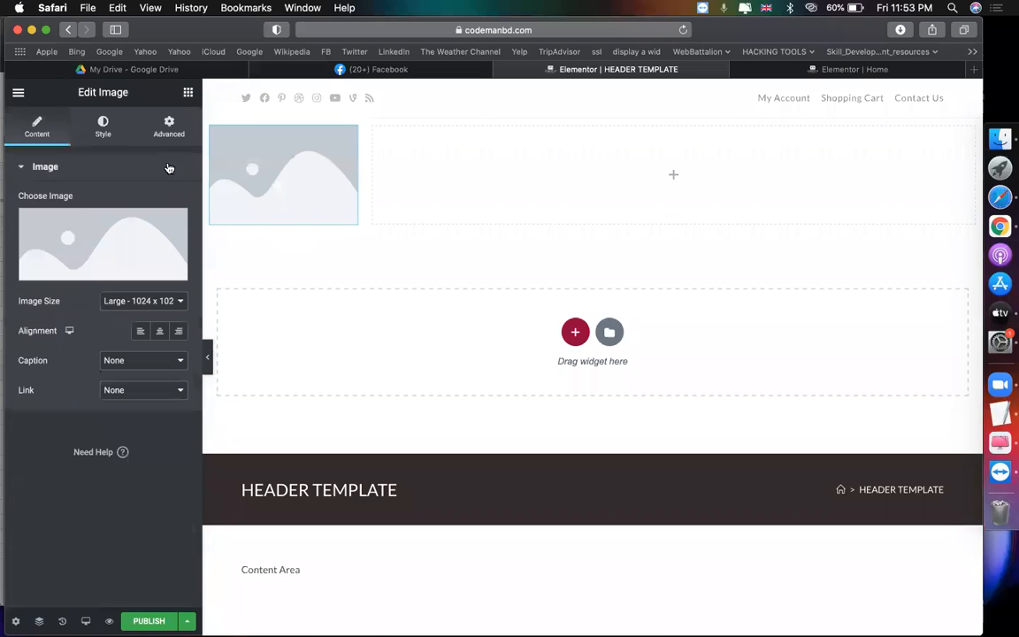
{"action": "left_click", "coordinate": [109, 237]}
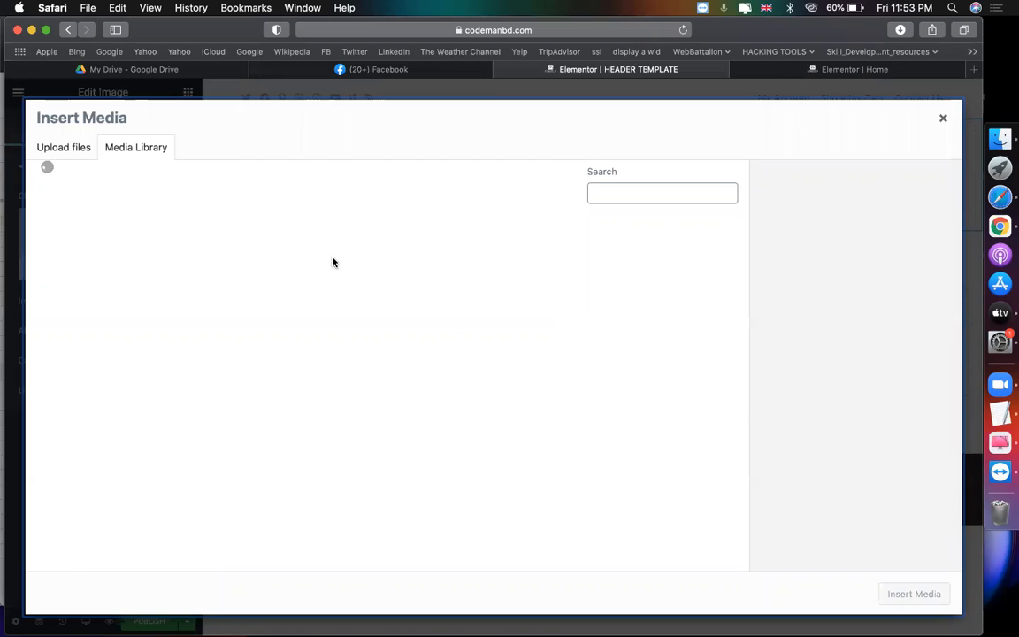
{"action": "left_click", "coordinate": [103, 255]}
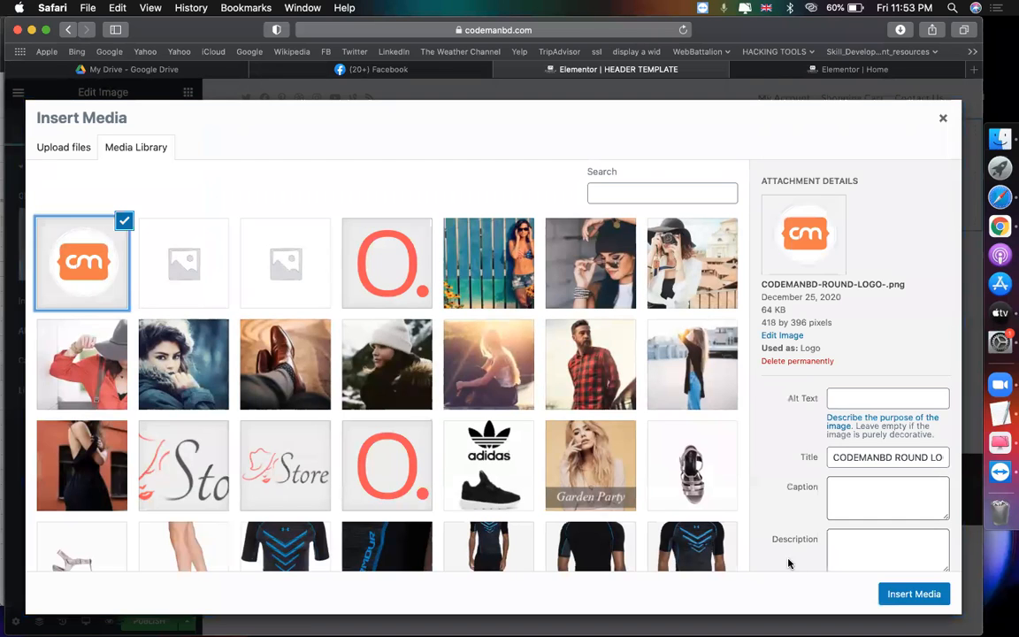
{"action": "left_click", "coordinate": [889, 598]}
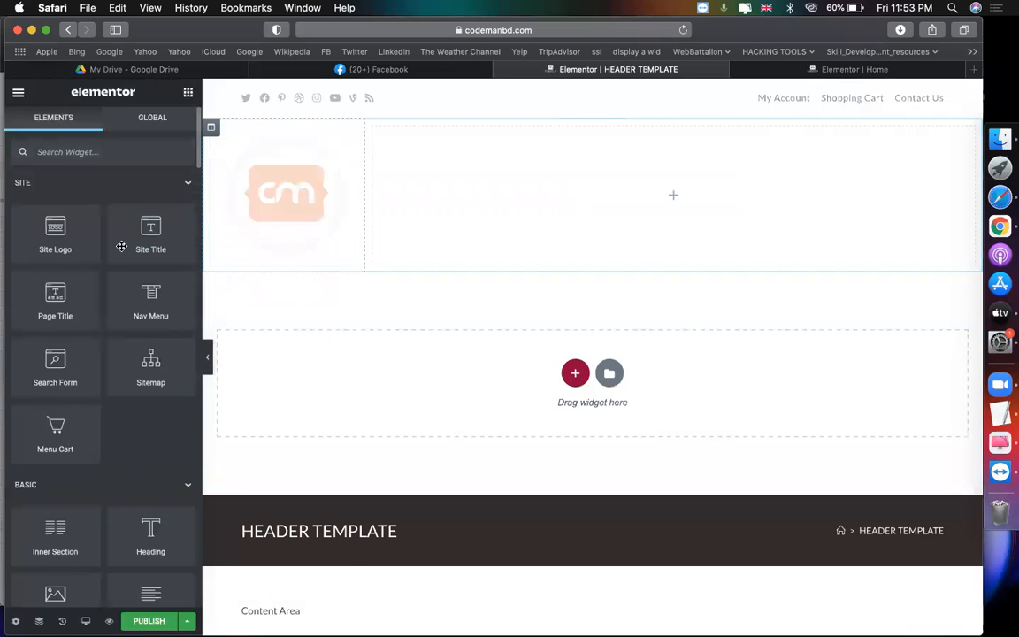
Step: Add a Nav Menu widget to the wide column, showing the Main Menu with right alignment
{"action": "type", "text": "NA"}
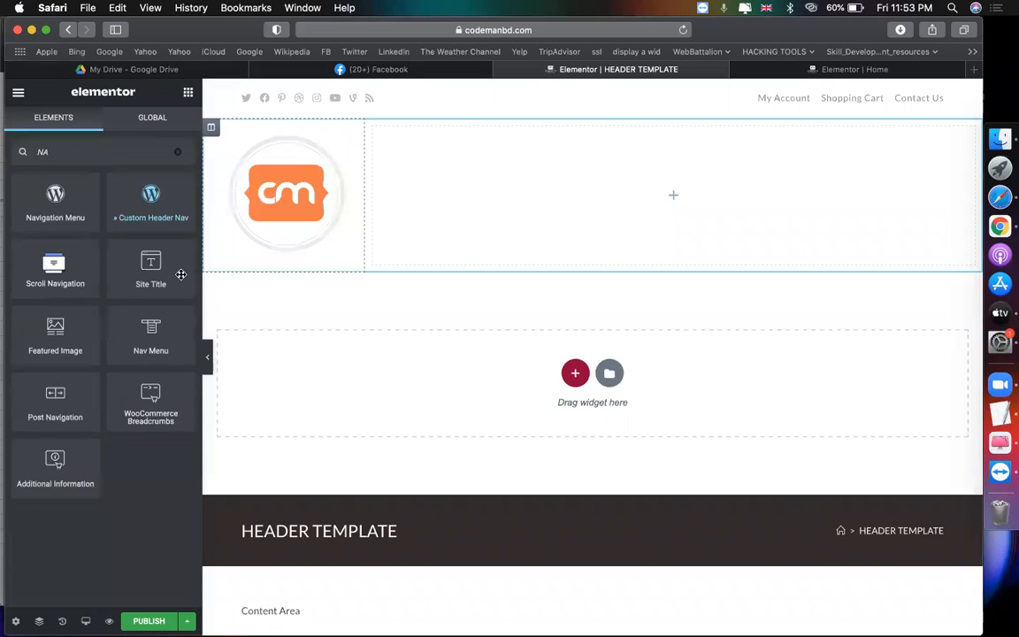
{"action": "left_click_drag", "start_coordinate": [137, 345], "coordinate": [899, 201]}
{"action": "left_click", "coordinate": [134, 206]}
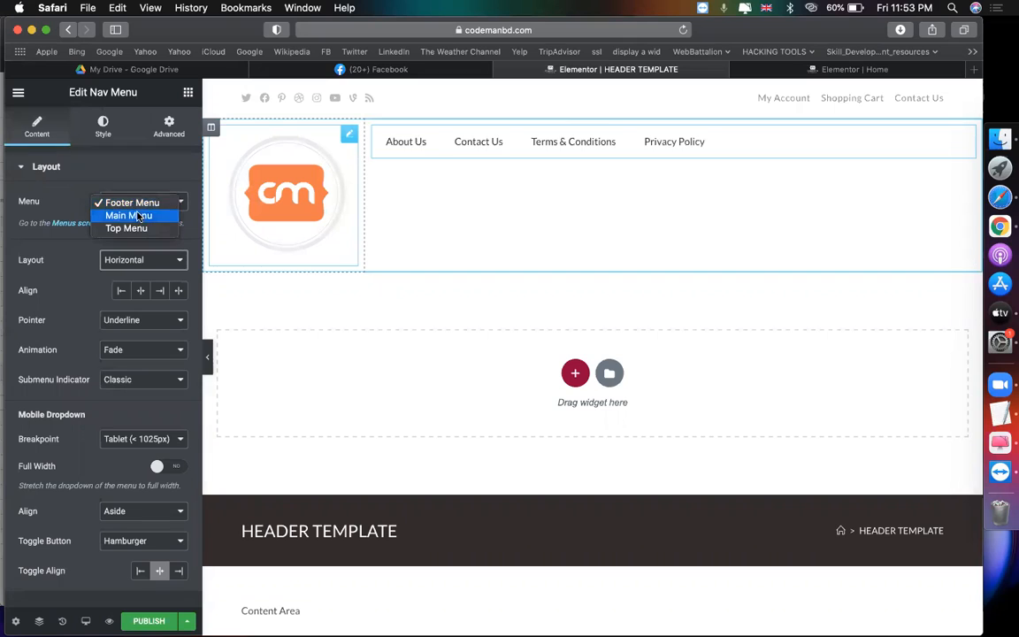
{"action": "left_click", "coordinate": [138, 216]}
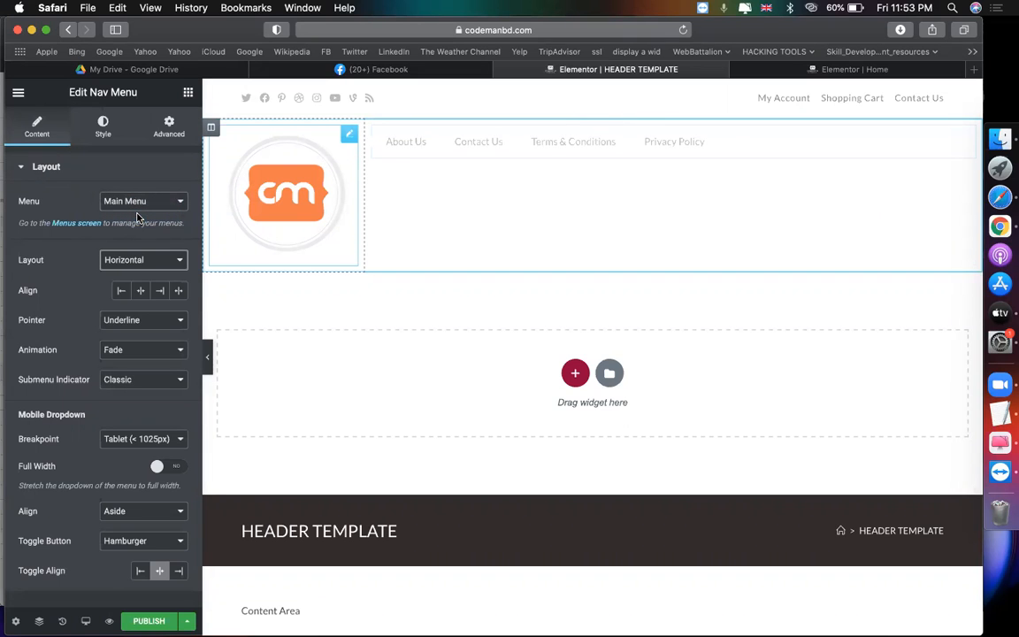
{"action": "left_click", "coordinate": [161, 295]}
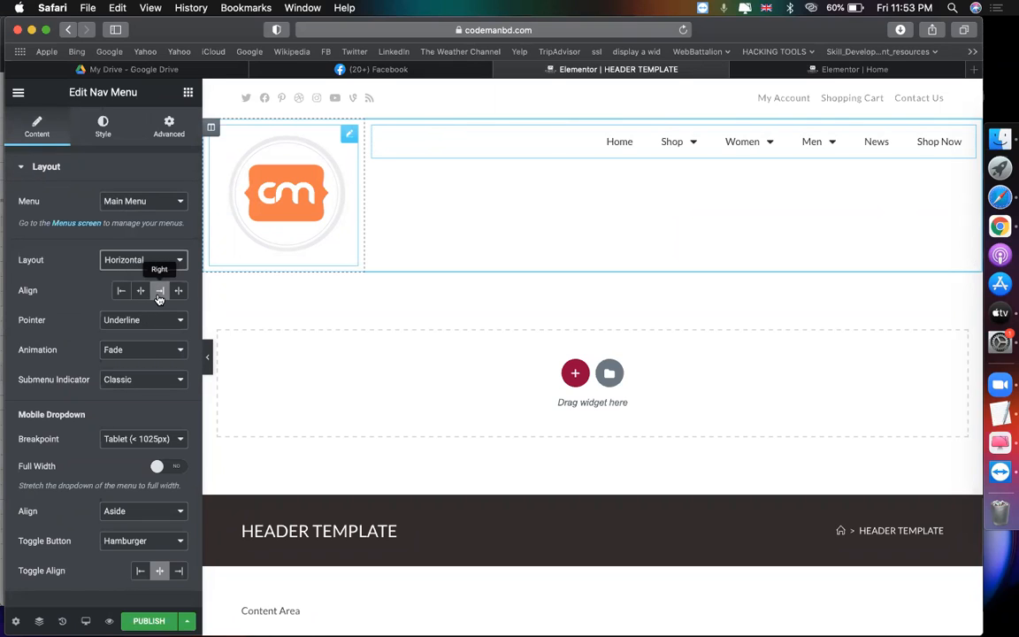
{"action": "left_click", "coordinate": [159, 295]}
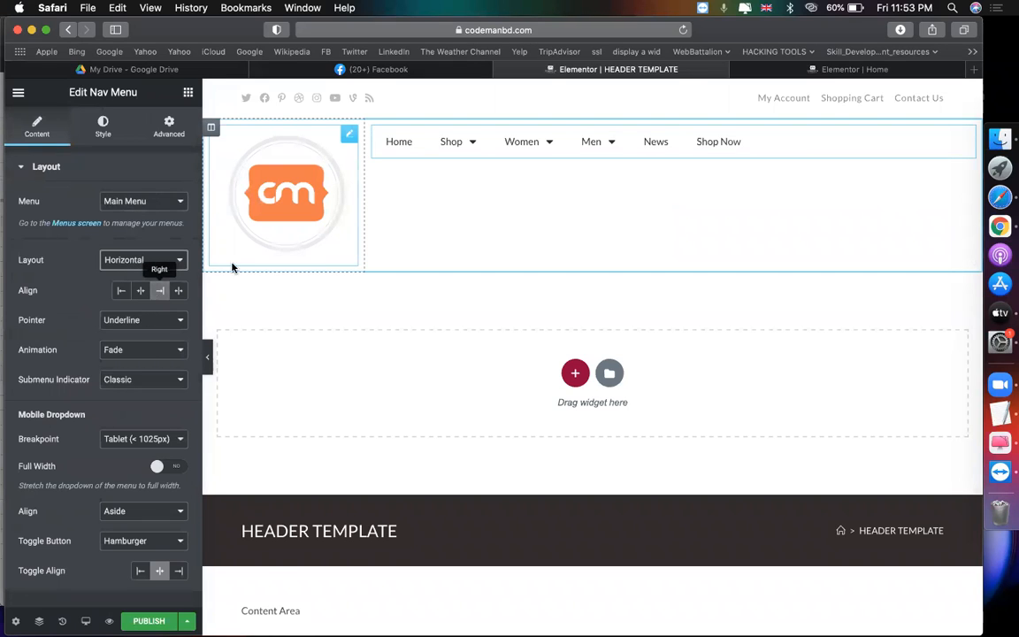
{"action": "left_click", "coordinate": [161, 292]}
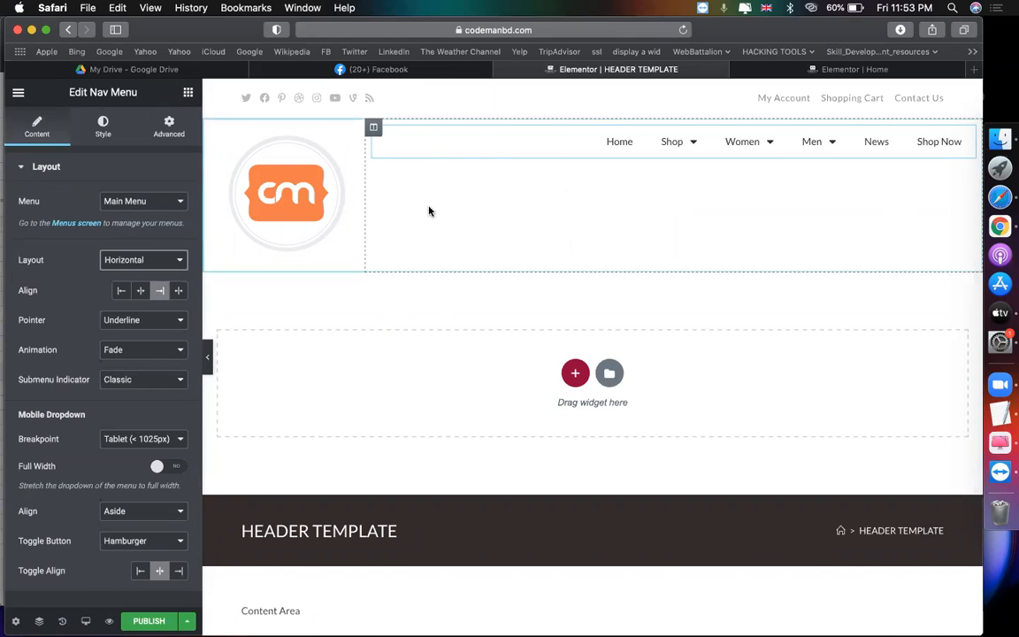
Step: Give the logo image a 50 px left margin and resize its column so the logo is smaller
{"action": "left_click", "coordinate": [309, 245]}
{"action": "left_click_drag", "start_coordinate": [397, 209], "coordinate": [295, 177]}
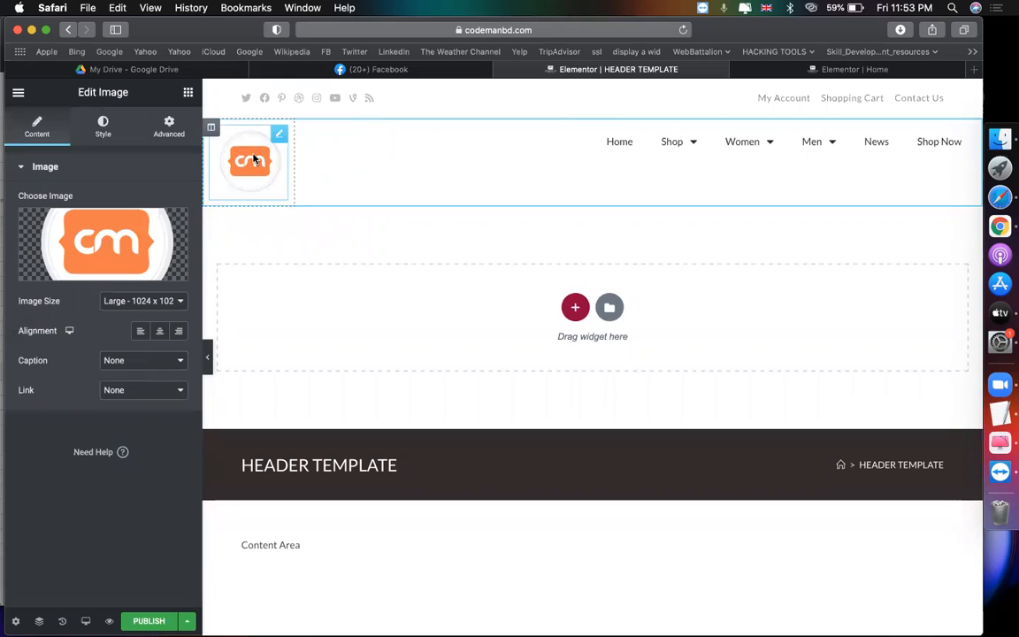
{"action": "left_click", "coordinate": [180, 130]}
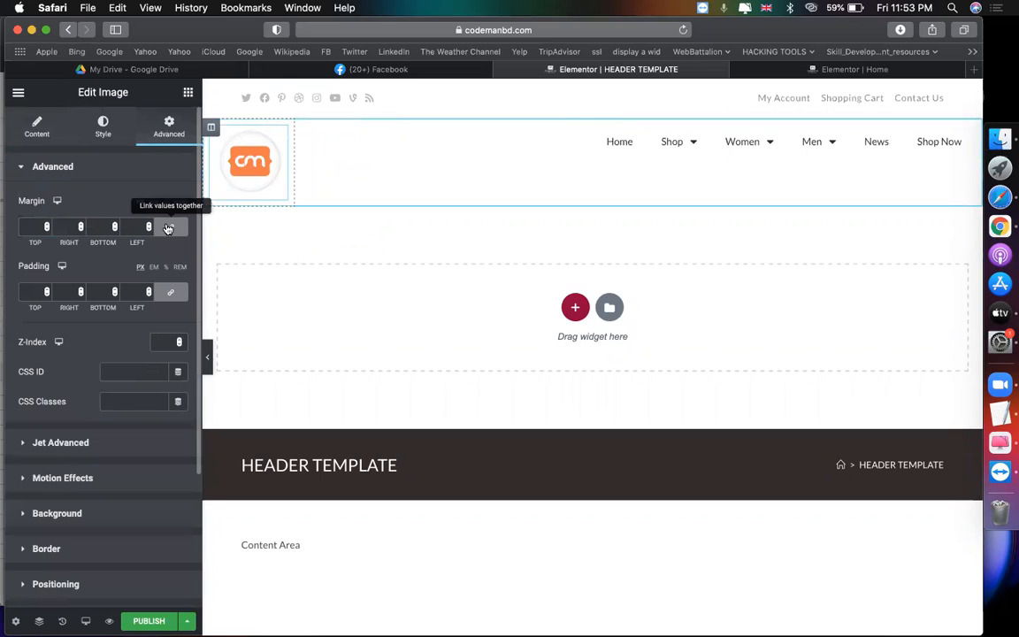
{"action": "left_click", "coordinate": [168, 228]}
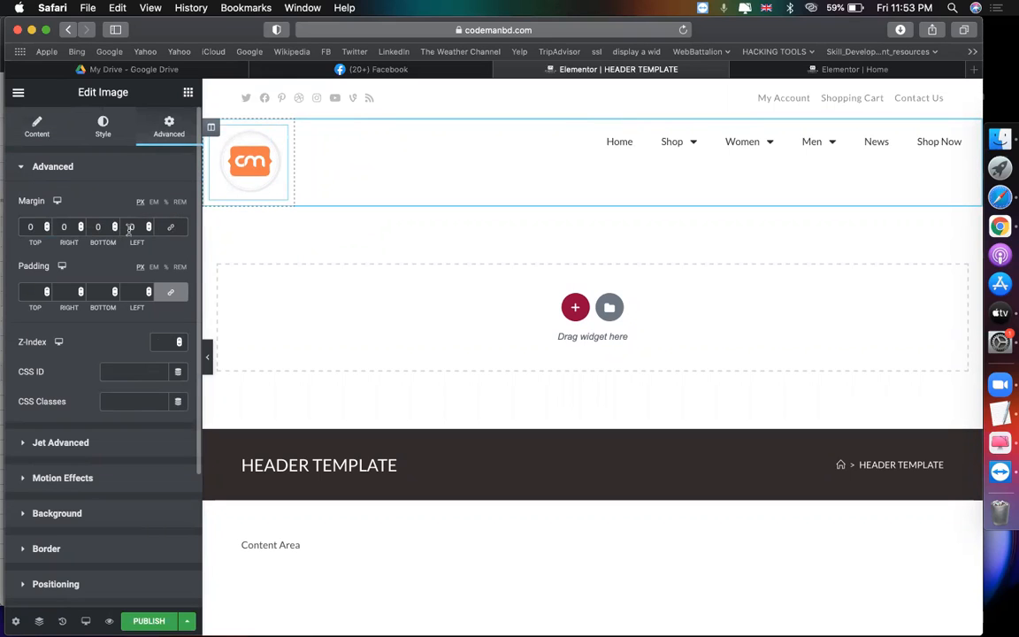
{"action": "type", "text": "50"}
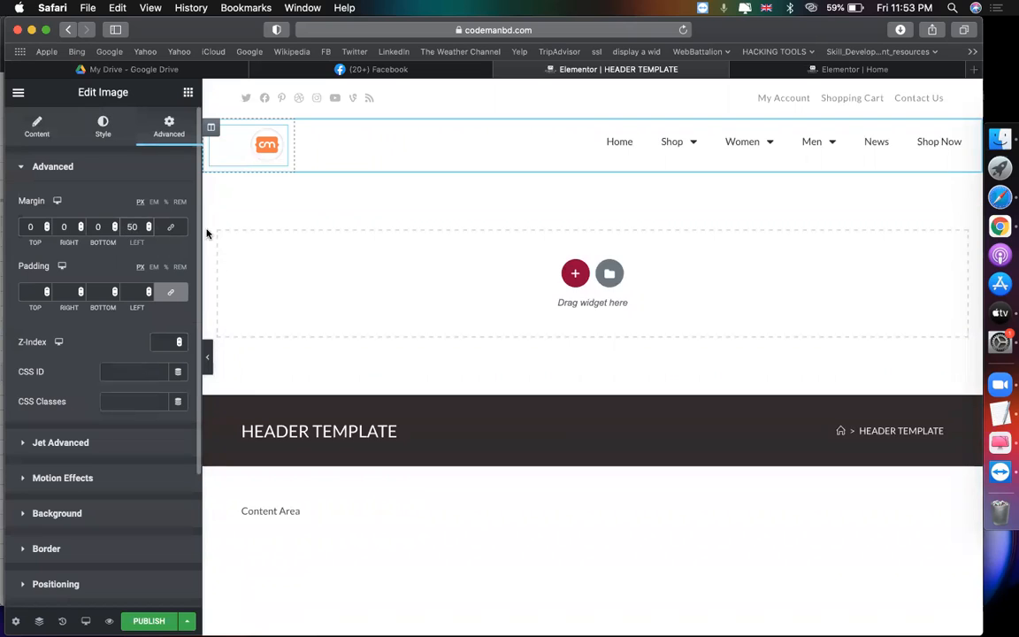
{"action": "left_click_drag", "start_coordinate": [294, 147], "coordinate": [333, 149]}
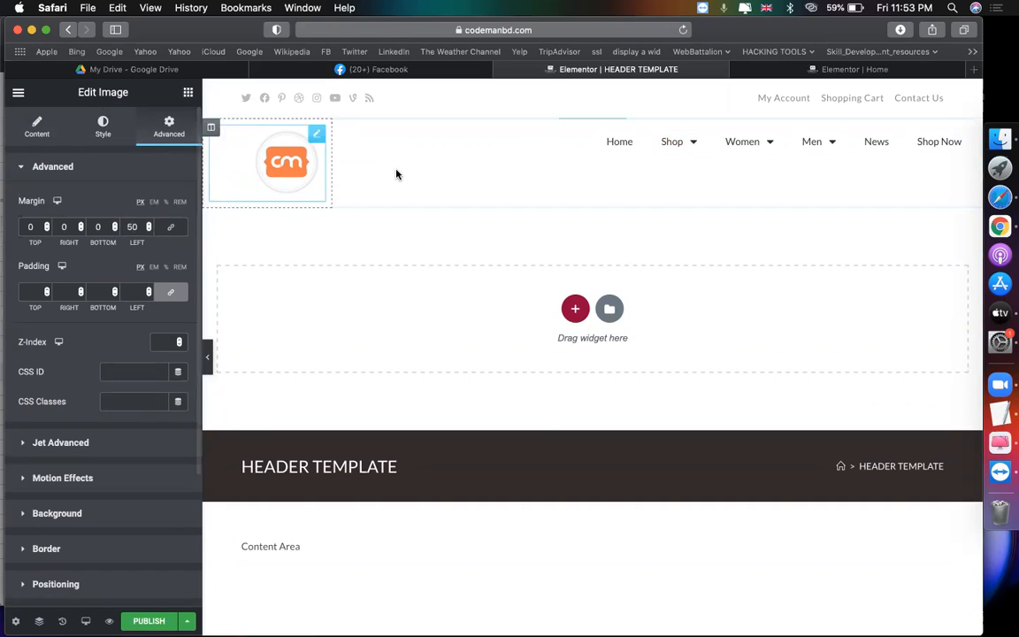
Step: Unlink the nav menu's margin values and set its right margin to 50 px
{"action": "left_click", "coordinate": [740, 142]}
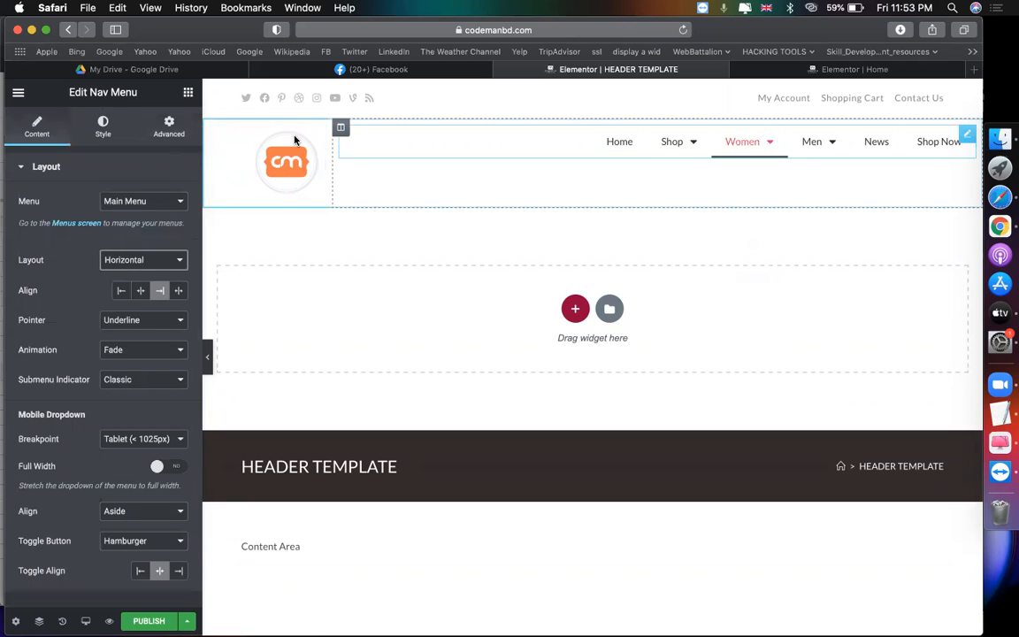
{"action": "left_click", "coordinate": [170, 124]}
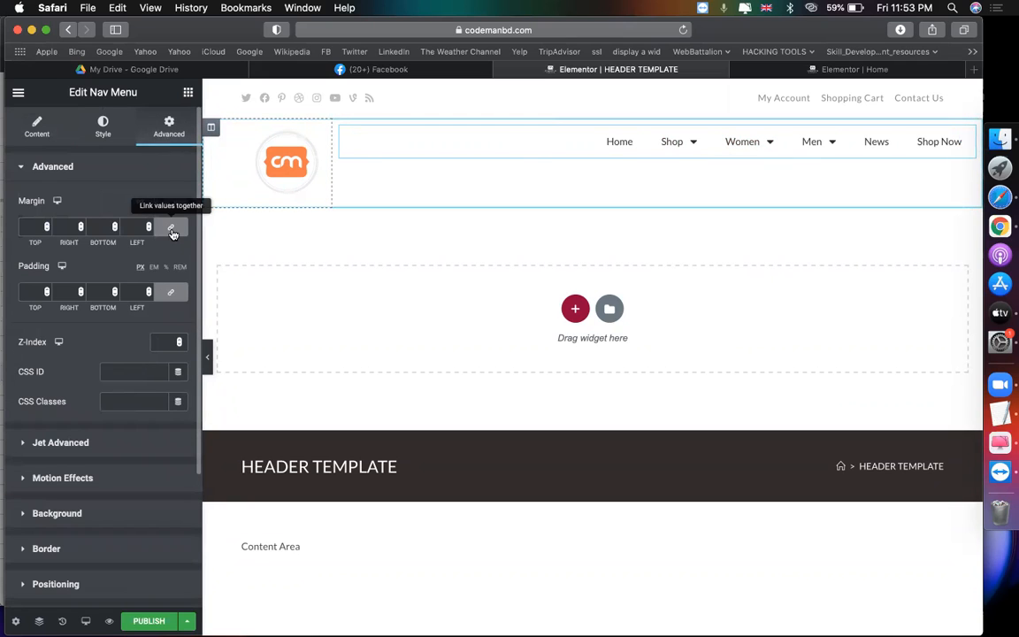
{"action": "left_click", "coordinate": [171, 228]}
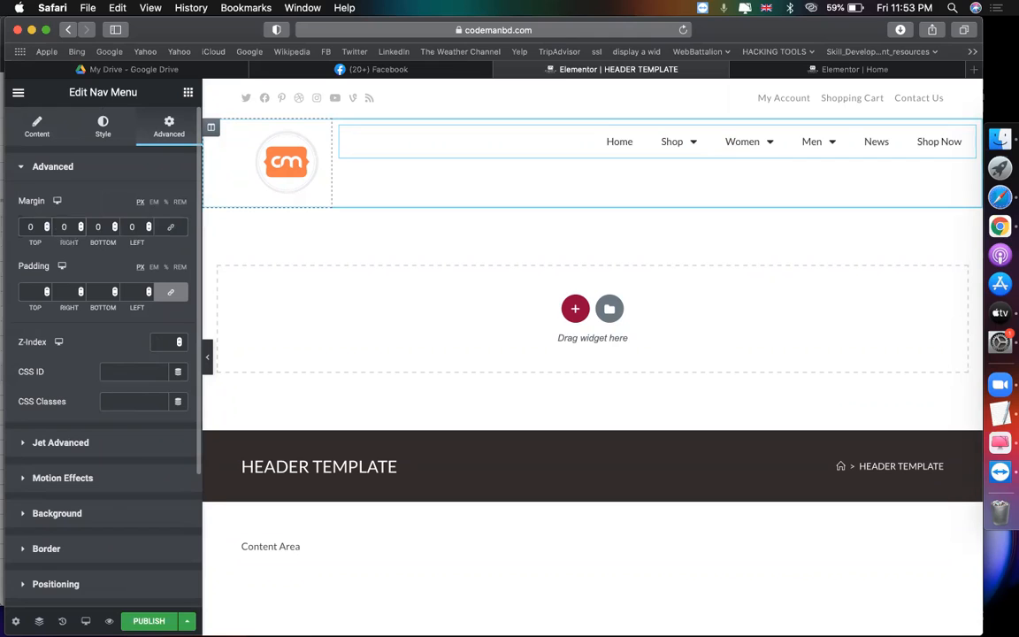
{"action": "type", "text": "5"}
{"action": "mouse_move", "coordinate": [657, 137]}
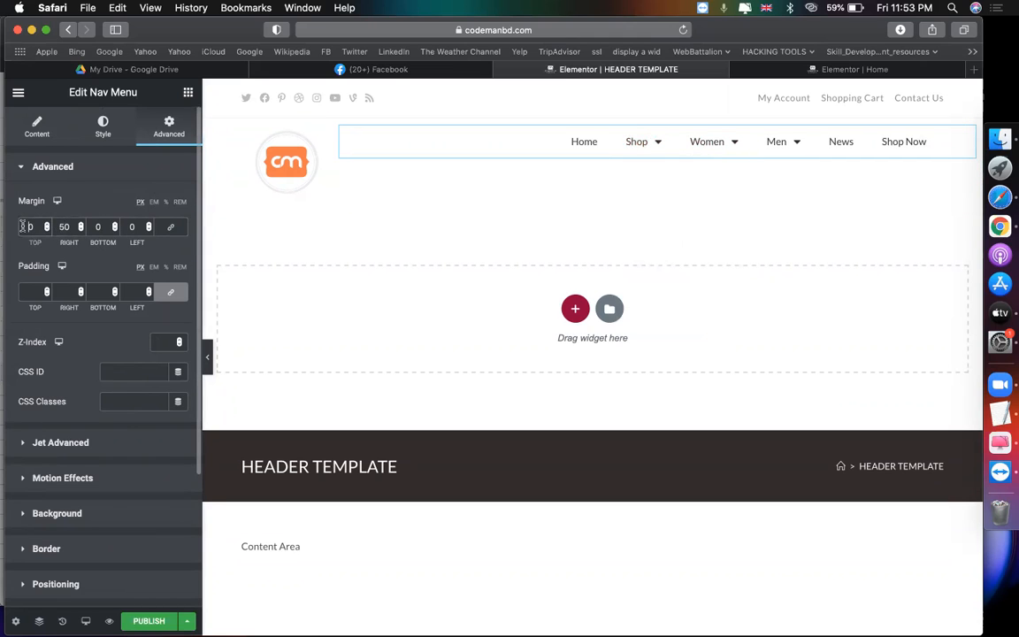
Step: Set the nav menu's top margin to 36 px to line the menu up with the logo
{"action": "type", "text": "5"}
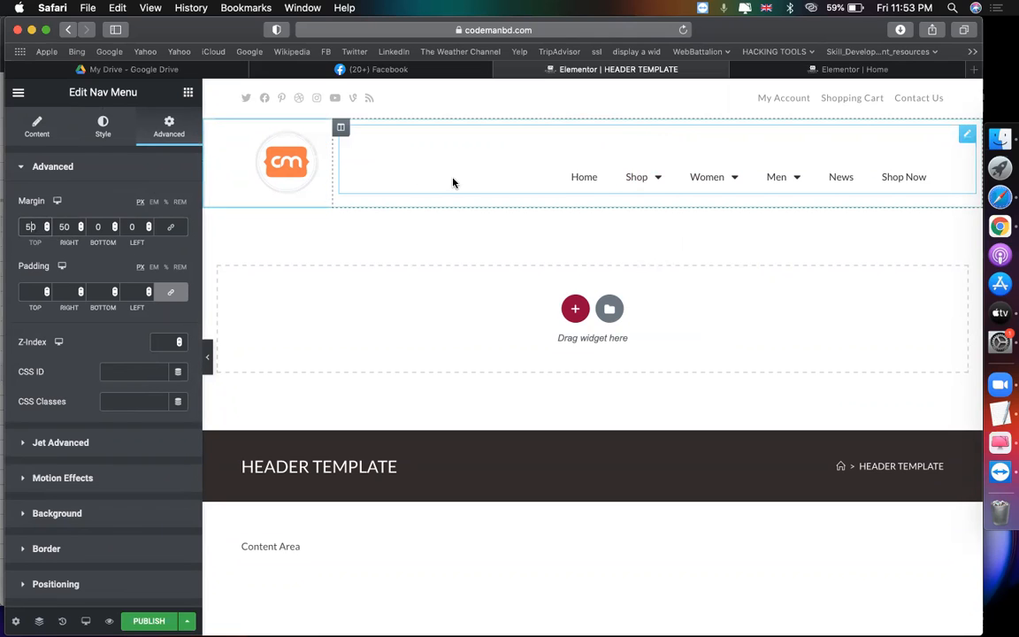
{"action": "key", "text": "Down"}
{"action": "key", "text": "Down"}
{"action": "key", "text": "Down"}
{"action": "key", "text": "Down"}
{"action": "key", "text": "Down"}
{"action": "key", "text": "Down"}
{"action": "key", "text": "Down"}
{"action": "key", "text": "Down"}
{"action": "key", "text": "Down"}
{"action": "key", "text": "Down"}
{"action": "key", "text": "Down"}
{"action": "key", "text": "Down"}
{"action": "key", "text": "Down"}
{"action": "key", "text": "Down"}
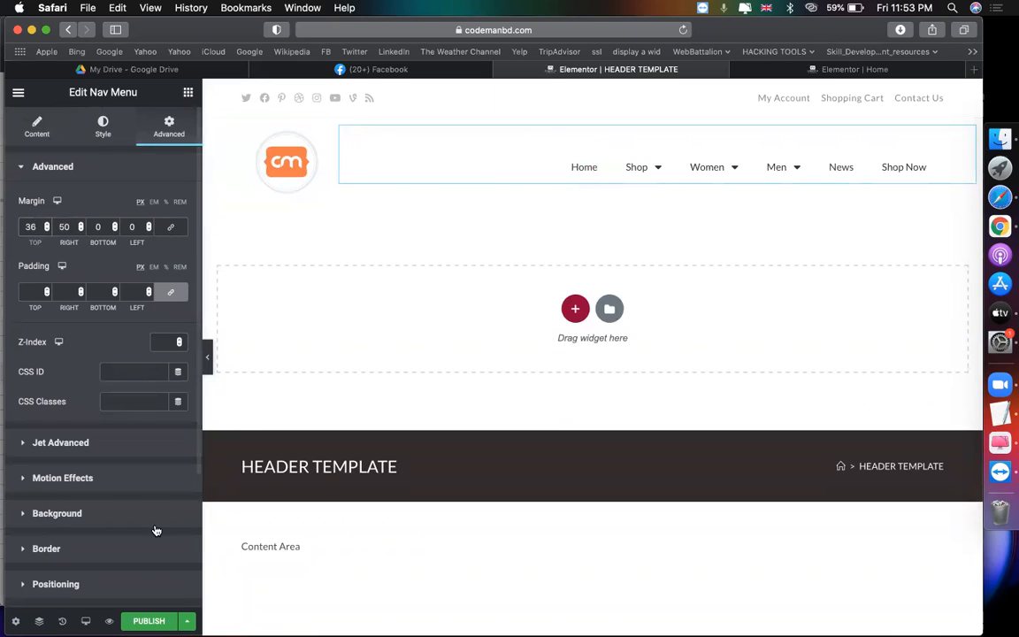
Step: Select the whole header section through the Navigator and give it a bottom shape divider of type Mountains
{"action": "left_click", "coordinate": [38, 621]}
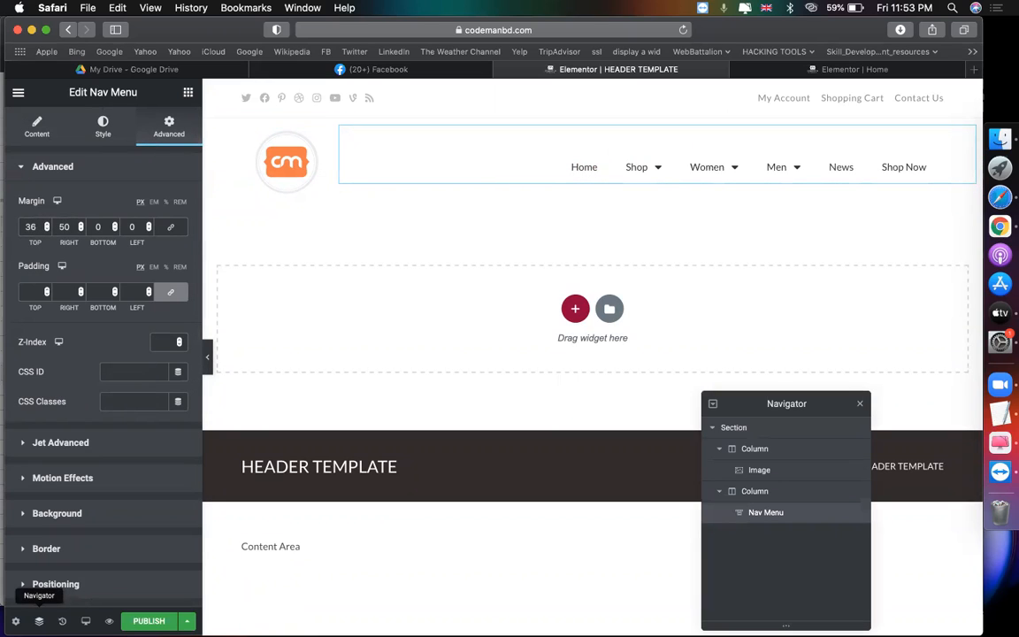
{"action": "left_click", "coordinate": [765, 426]}
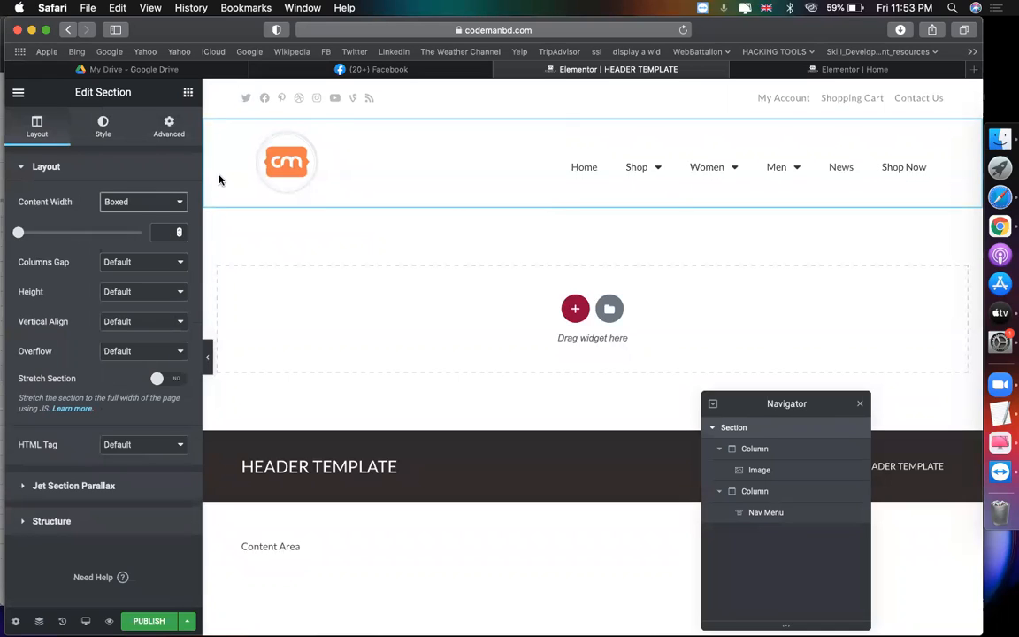
{"action": "left_click", "coordinate": [104, 133]}
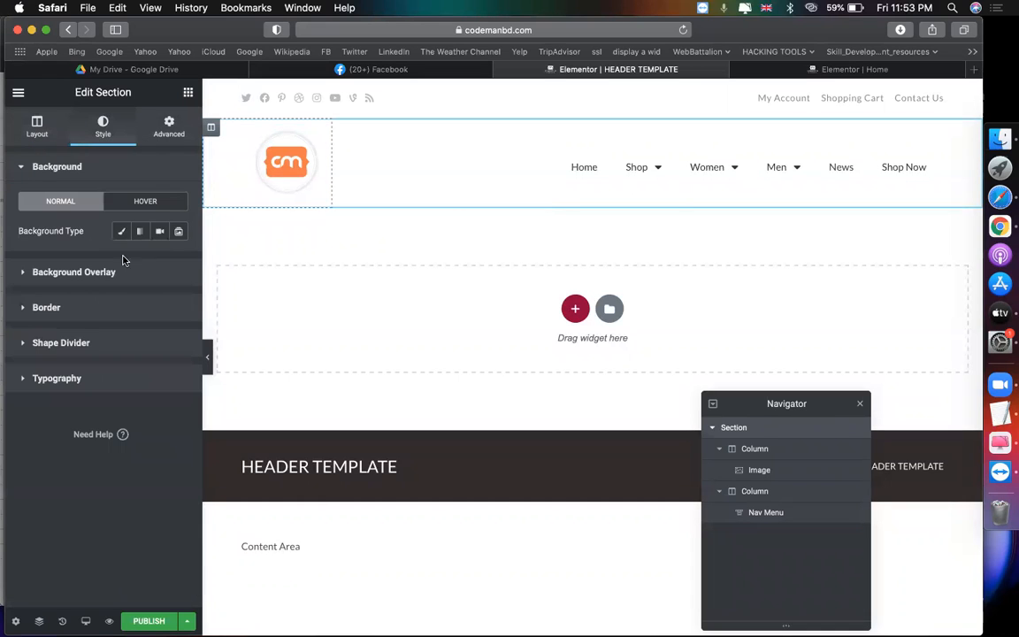
{"action": "left_click", "coordinate": [97, 343]}
{"action": "left_click", "coordinate": [140, 305]}
{"action": "left_click", "coordinate": [151, 338]}
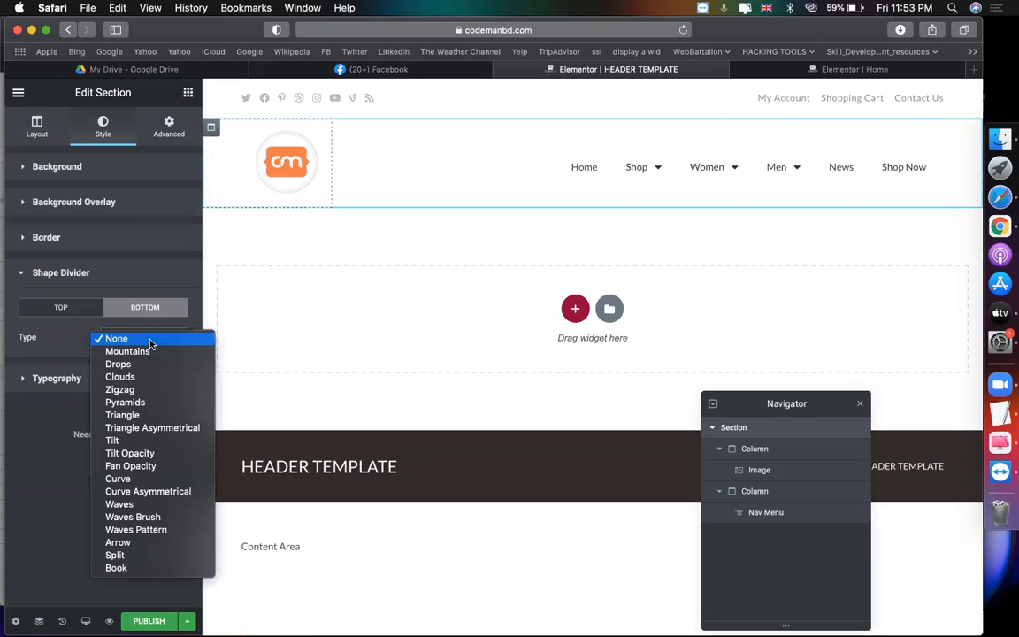
{"action": "left_click", "coordinate": [131, 351]}
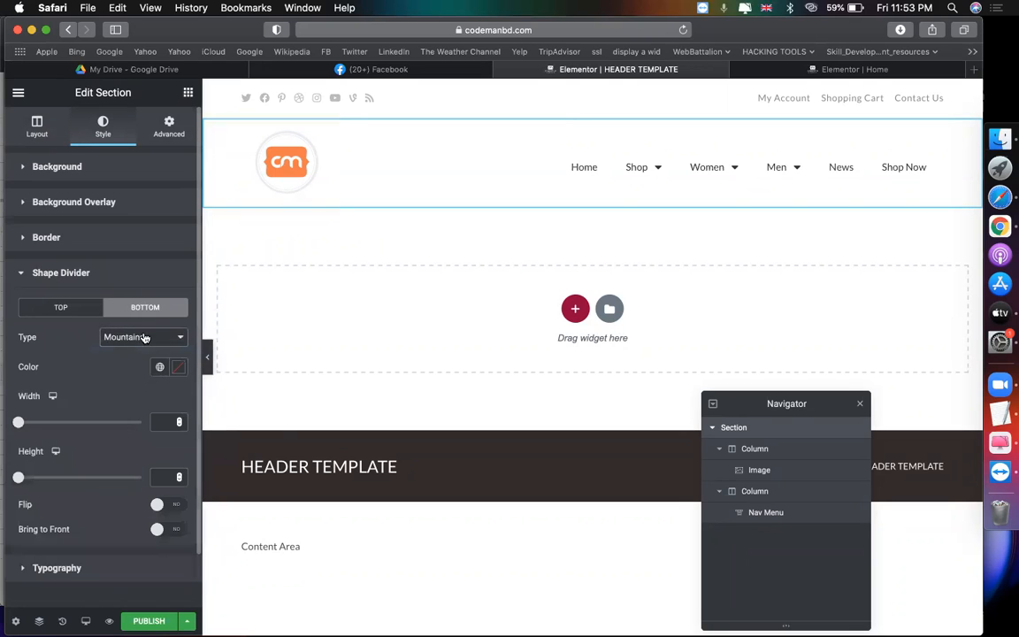
Step: Set the bottom shape divider's color to dark red #240303 and its width to 100
{"action": "left_click", "coordinate": [180, 368]}
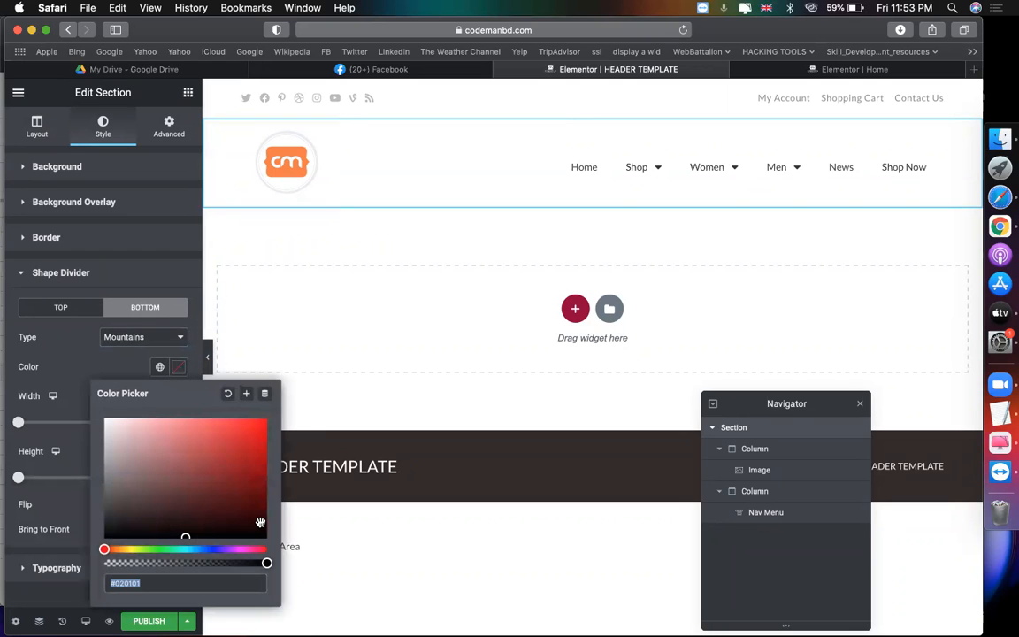
{"action": "left_click", "coordinate": [260, 523]}
{"action": "left_click_drag", "start_coordinate": [259, 523], "coordinate": [254, 522]}
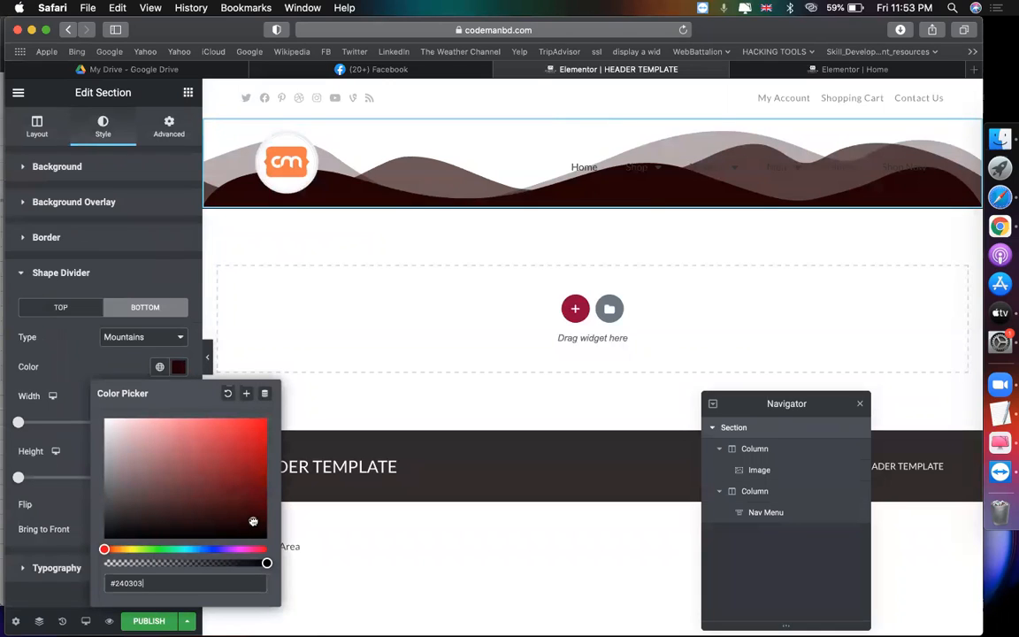
{"action": "left_click", "coordinate": [174, 370]}
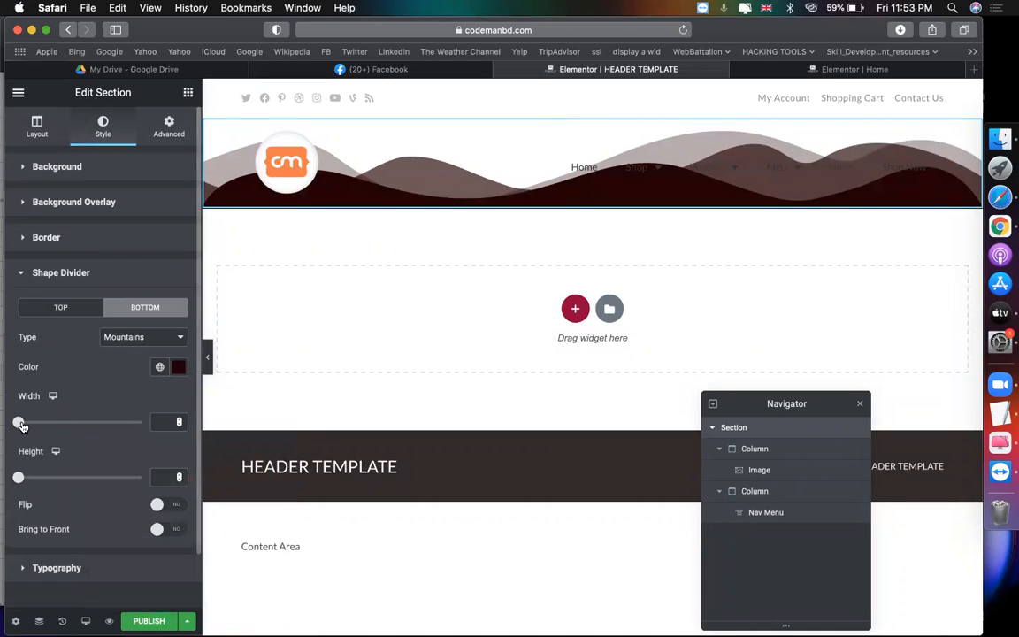
{"action": "left_click_drag", "start_coordinate": [27, 427], "coordinate": [7, 410]}
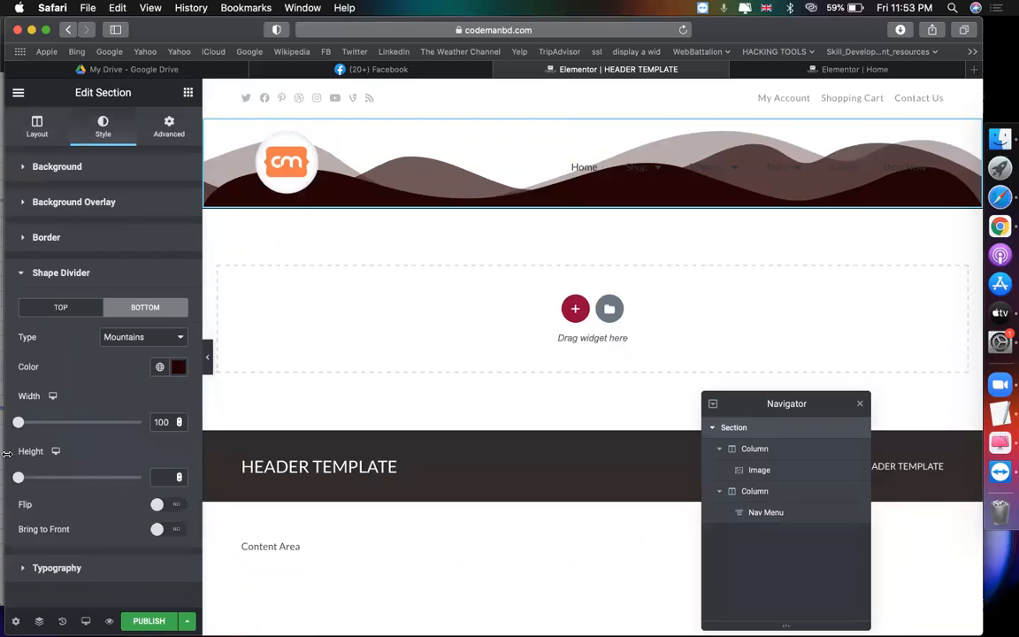
Step: Set the bottom shape divider's height to 49 and give the header section a minimum height of 177 px
{"action": "left_click_drag", "start_coordinate": [20, 478], "coordinate": [30, 478]}
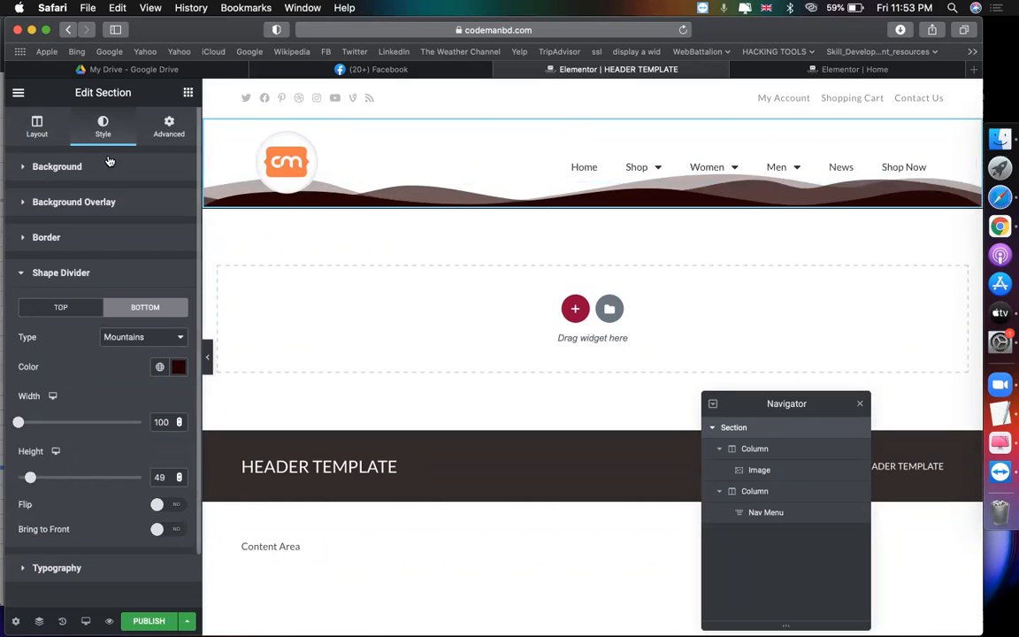
{"action": "left_click", "coordinate": [50, 124]}
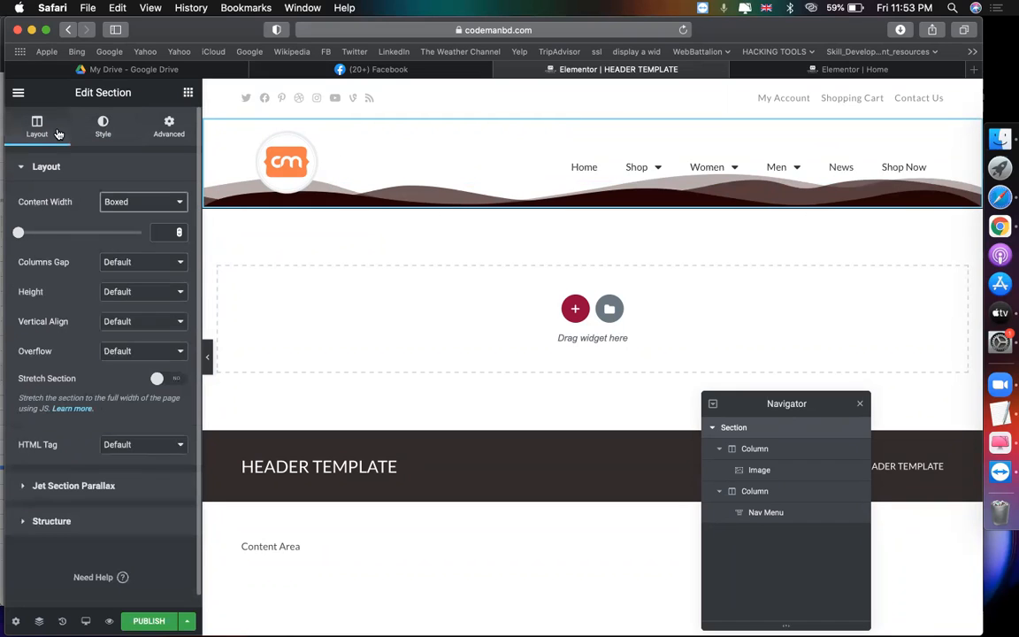
{"action": "left_click", "coordinate": [126, 290]}
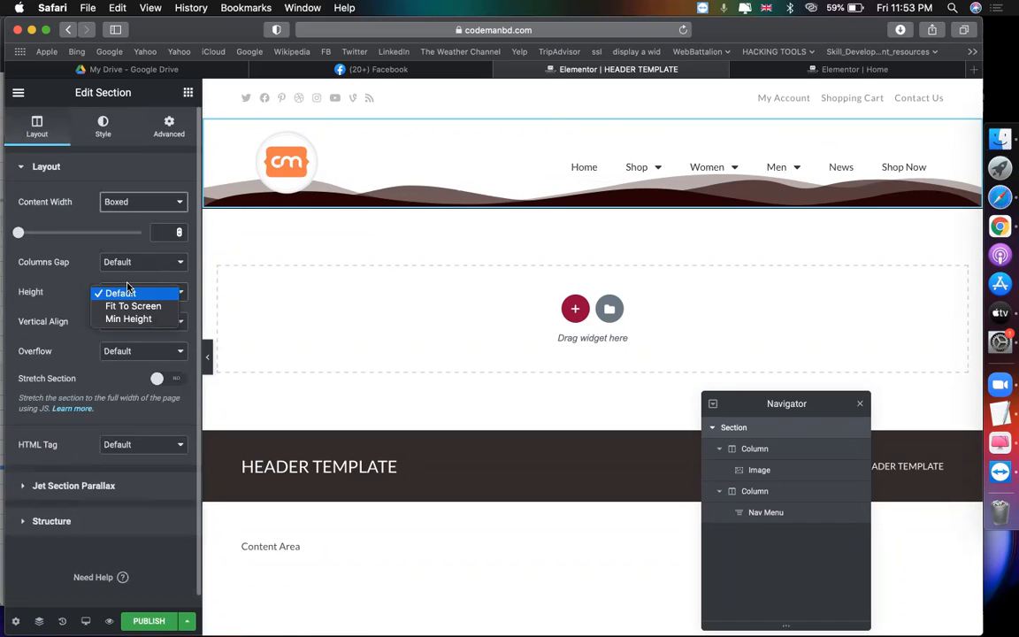
{"action": "left_click", "coordinate": [133, 316]}
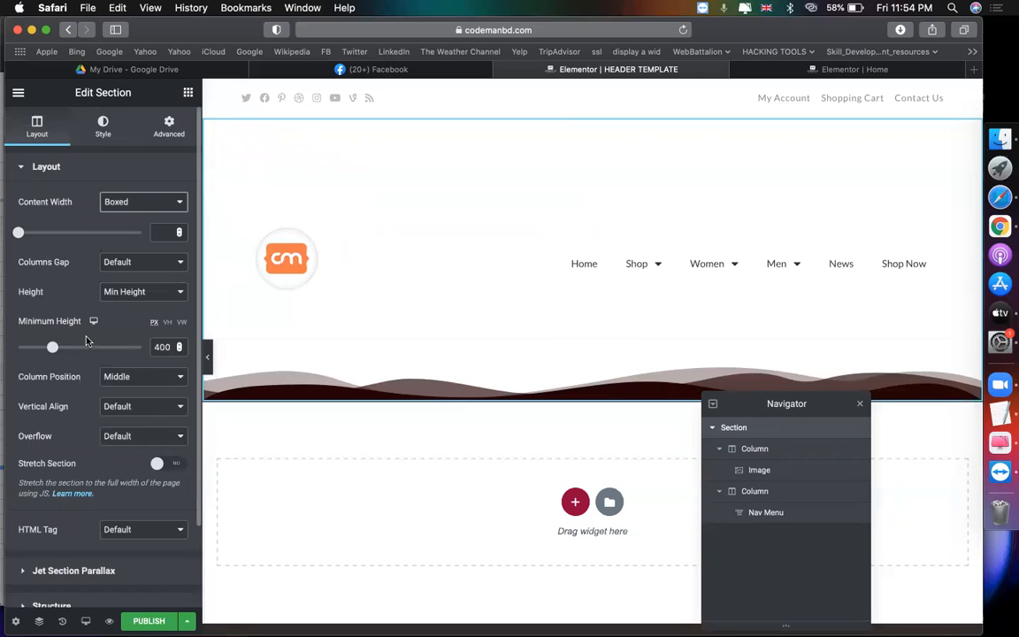
{"action": "left_click_drag", "start_coordinate": [54, 349], "coordinate": [34, 348]}
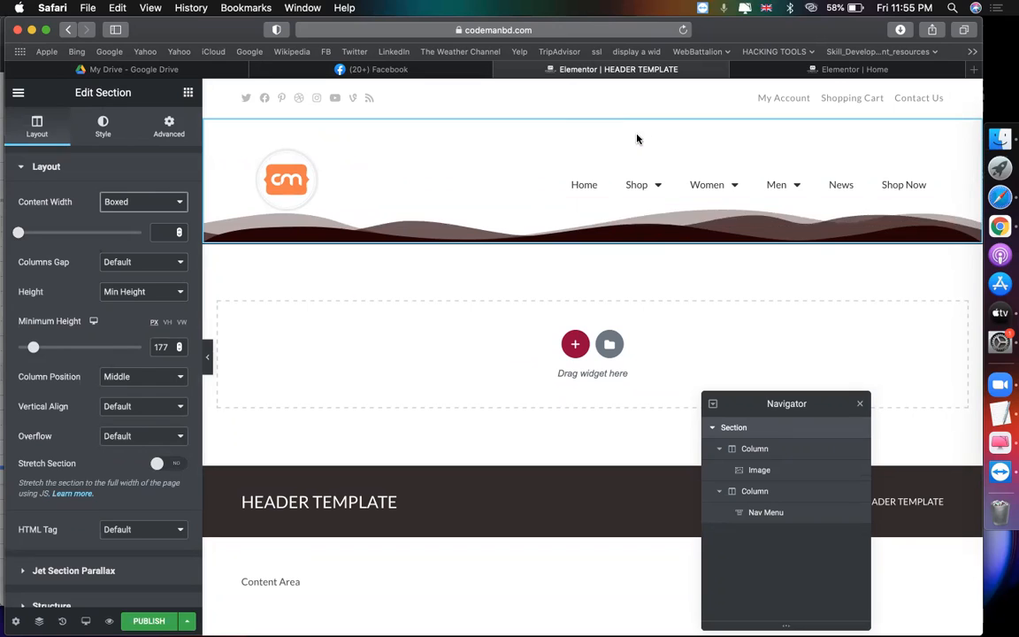
Step: Give the header section a classic background with the pale pink color #E6DBDB
{"action": "left_click", "coordinate": [103, 132]}
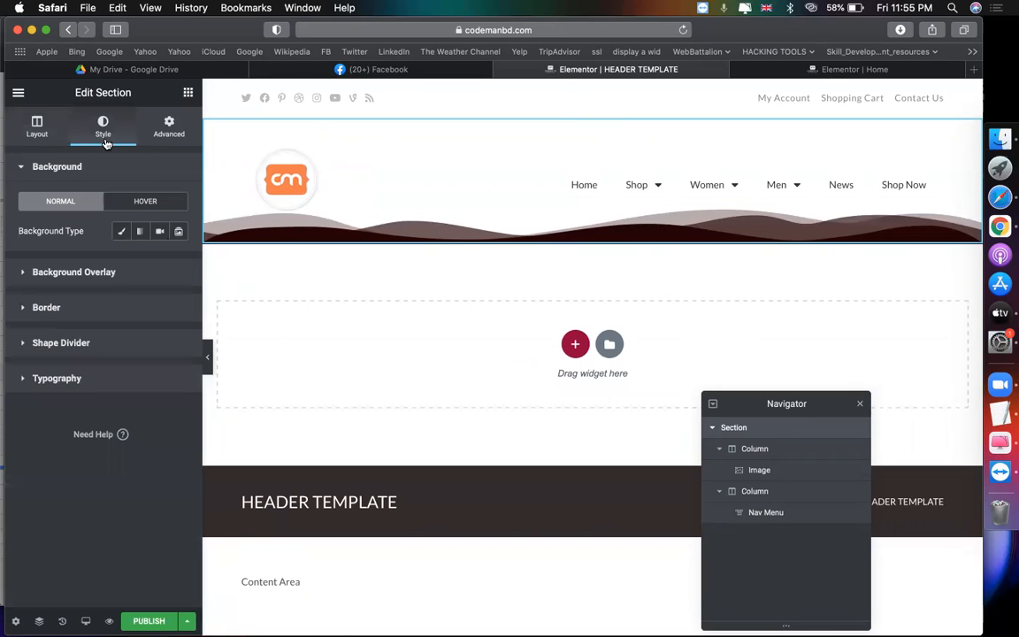
{"action": "left_click", "coordinate": [121, 232]}
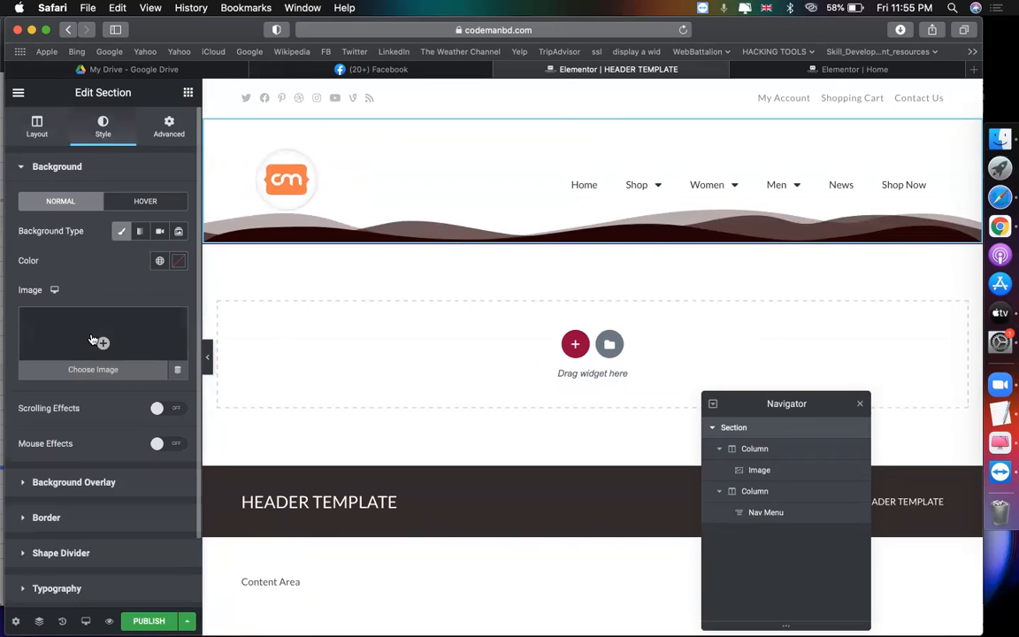
{"action": "left_click", "coordinate": [179, 261]}
{"action": "left_click", "coordinate": [111, 324]}
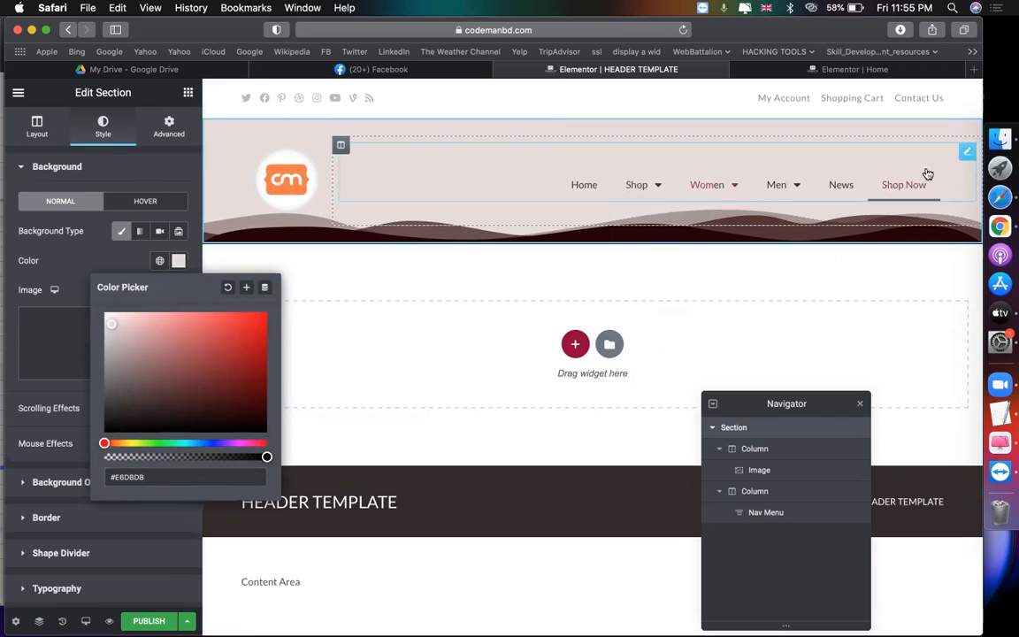
Step: Close the Navigator and set the nav menu's main menu typography to the Tahoma family at 20 px
{"action": "left_click", "coordinate": [970, 153]}
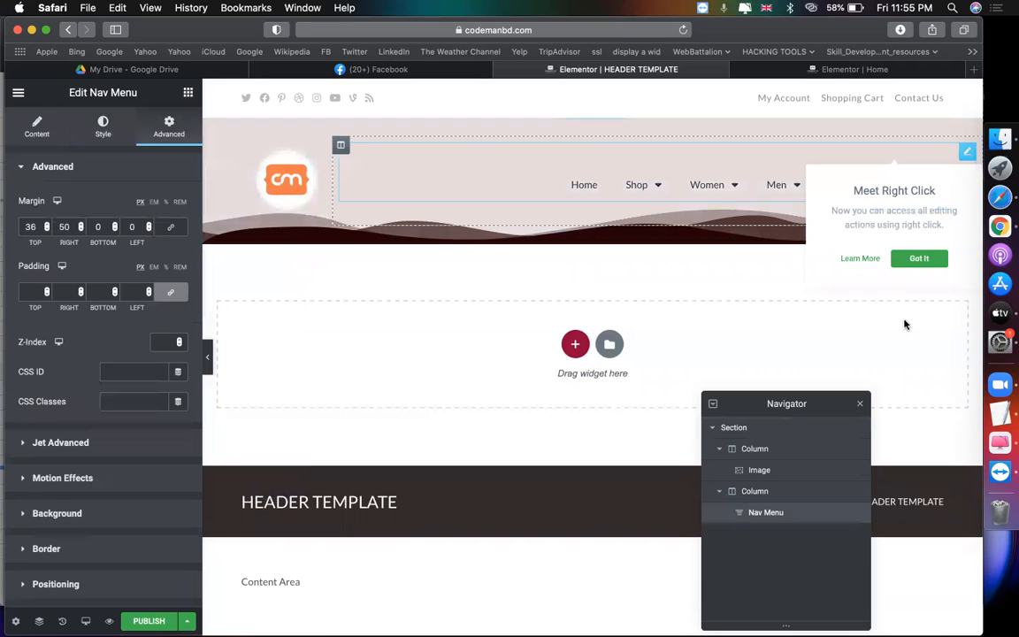
{"action": "left_click", "coordinate": [862, 405]}
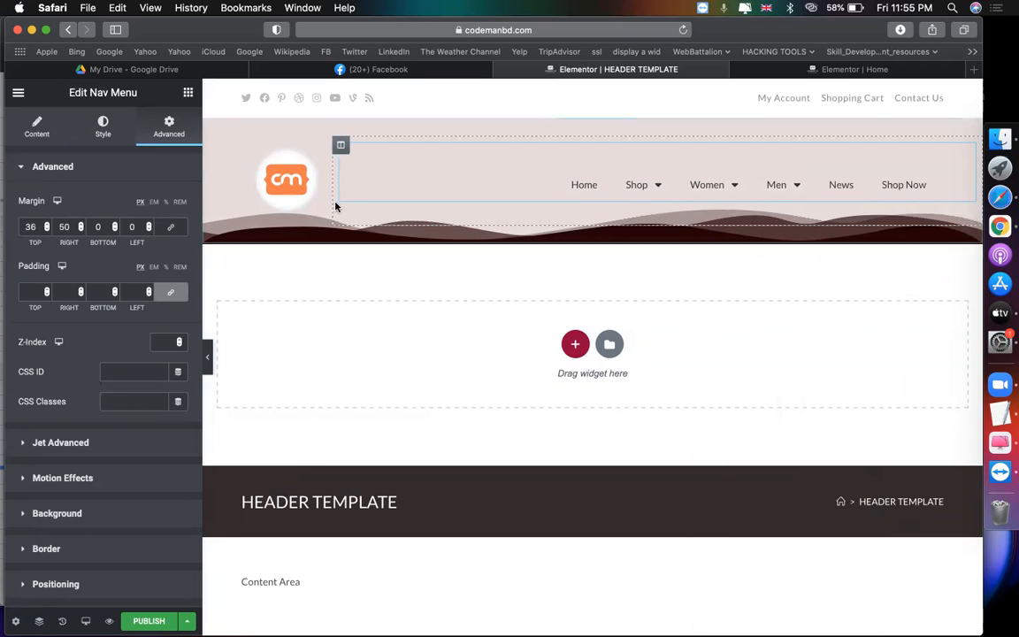
{"action": "left_click", "coordinate": [103, 140]}
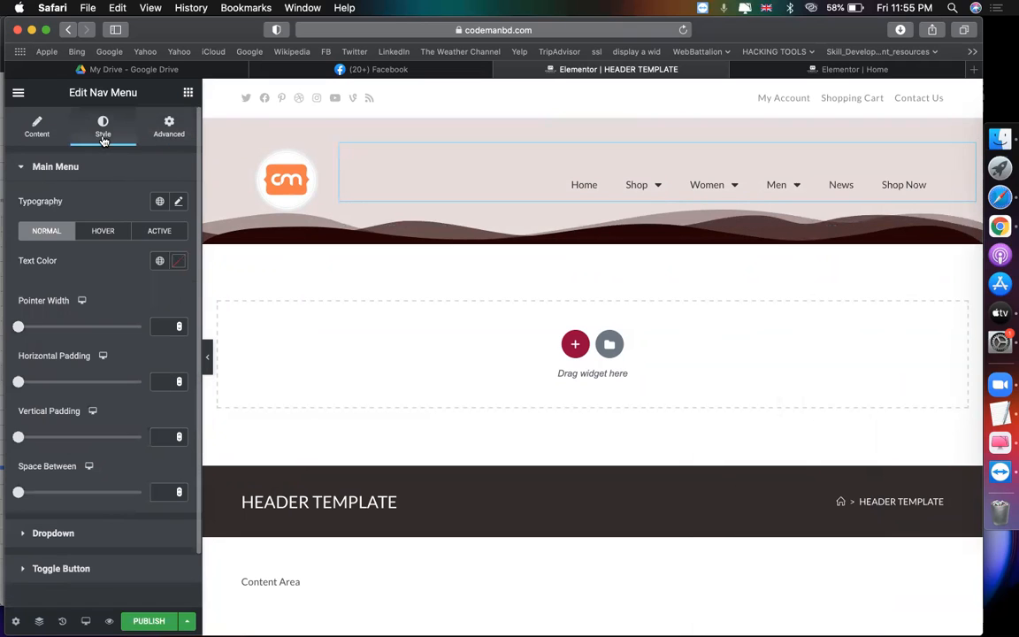
{"action": "scroll", "coordinate": [123, 300], "scroll_direction": "down", "scroll_amount": 1}
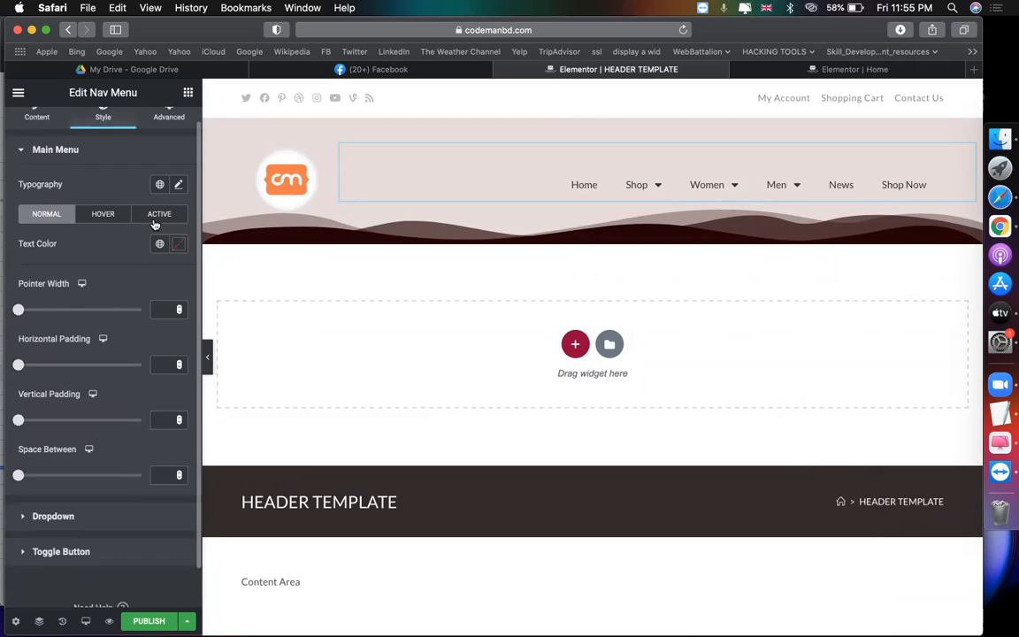
{"action": "left_click", "coordinate": [179, 186]}
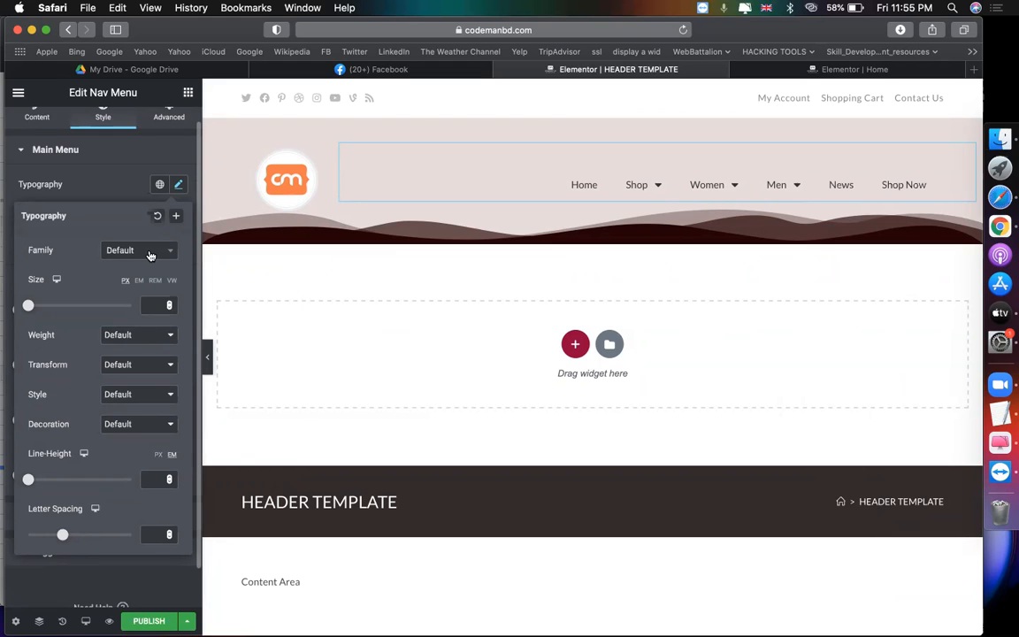
{"action": "left_click", "coordinate": [151, 256]}
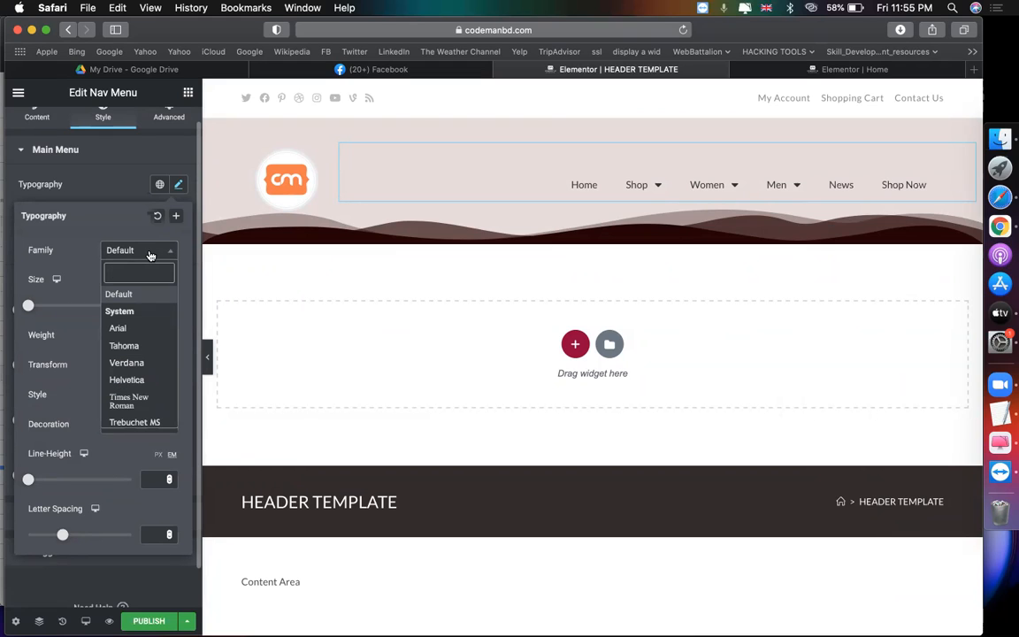
{"action": "left_click", "coordinate": [129, 346]}
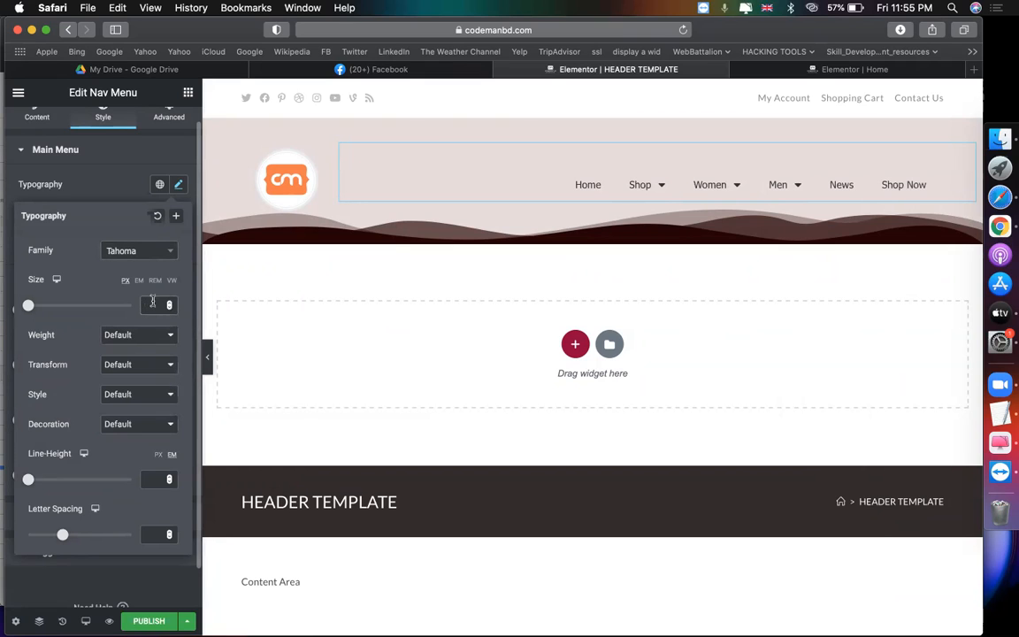
{"action": "type", "text": "20"}
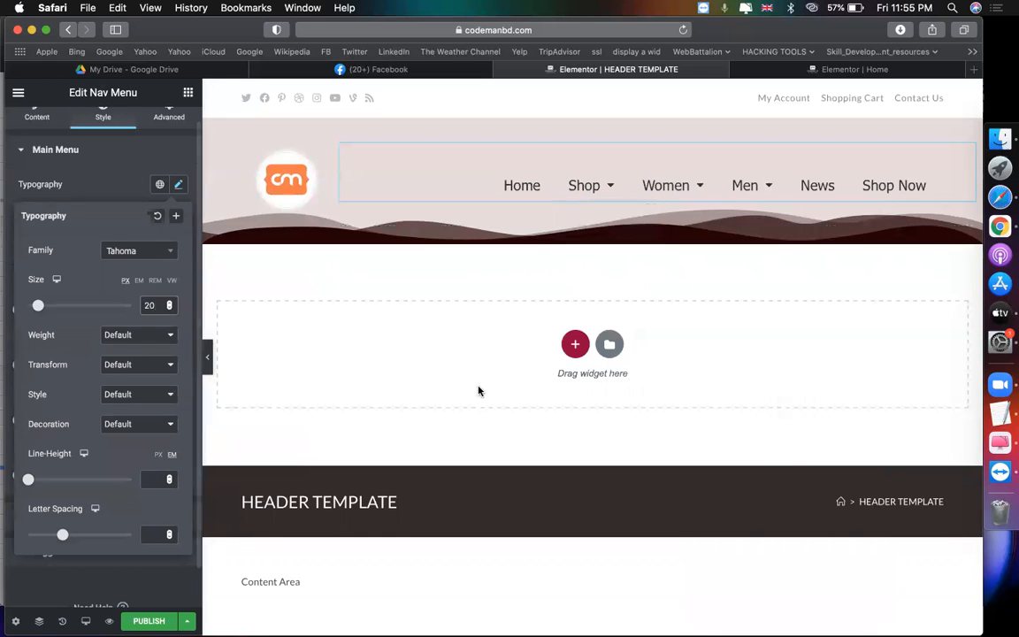
{"action": "left_click", "coordinate": [159, 608]}
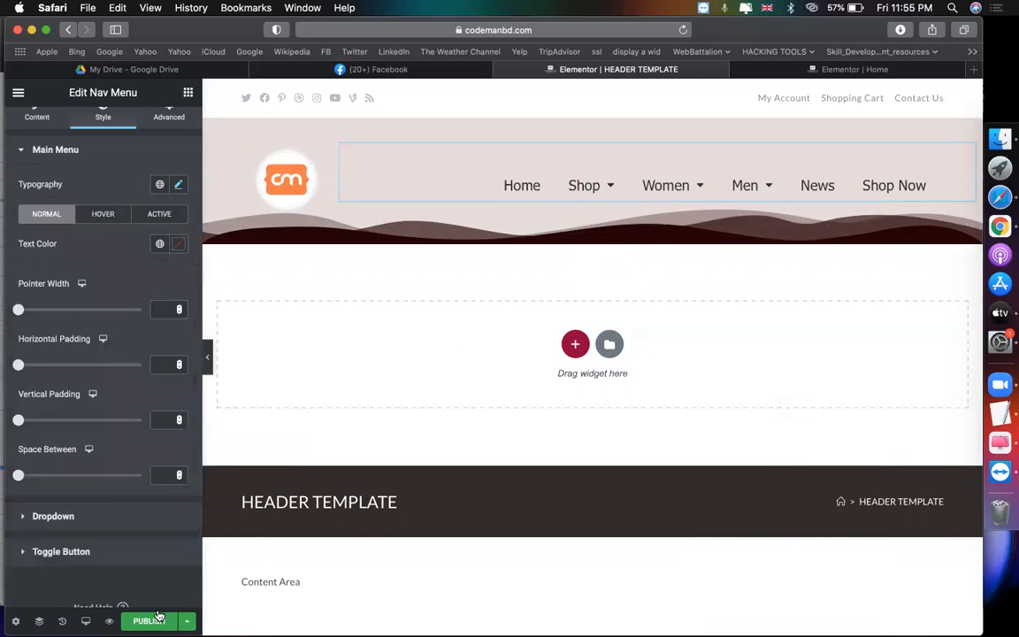
Step: Publish the header template with a display condition that includes the Entire Site
{"action": "left_click", "coordinate": [149, 621]}
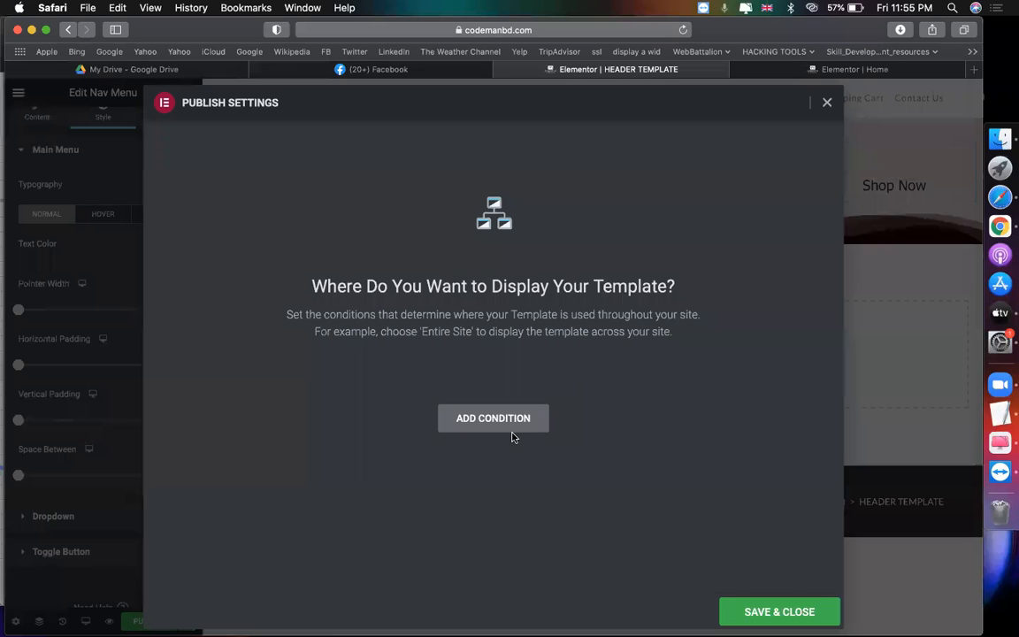
{"action": "left_click", "coordinate": [511, 426]}
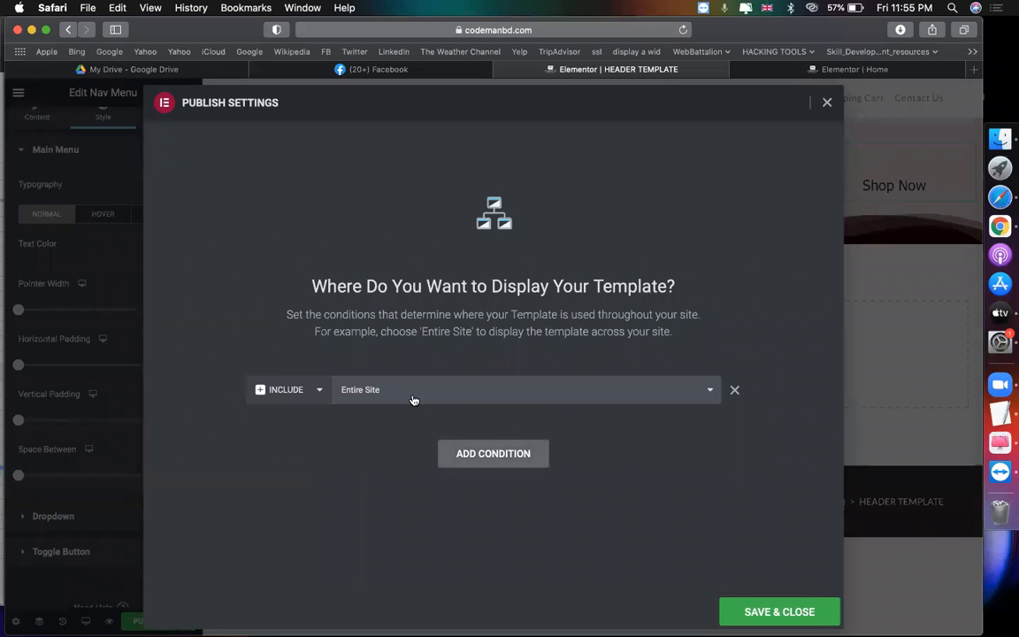
{"action": "left_click", "coordinate": [771, 610]}
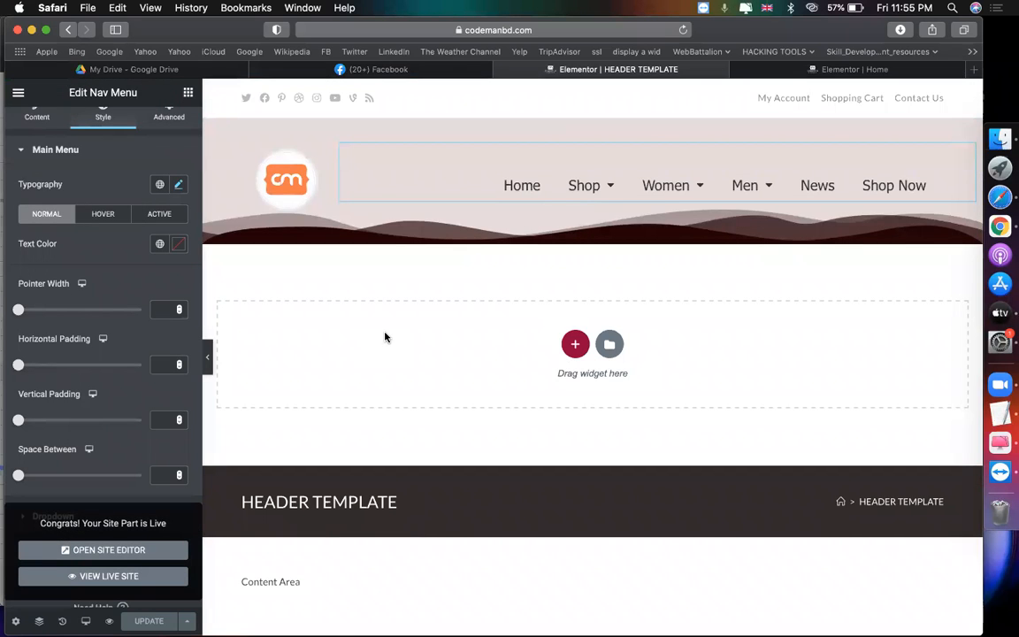
Step: Preview the Home page in a new browser tab and check it from the header down to the footer
{"action": "left_click", "coordinate": [823, 69]}
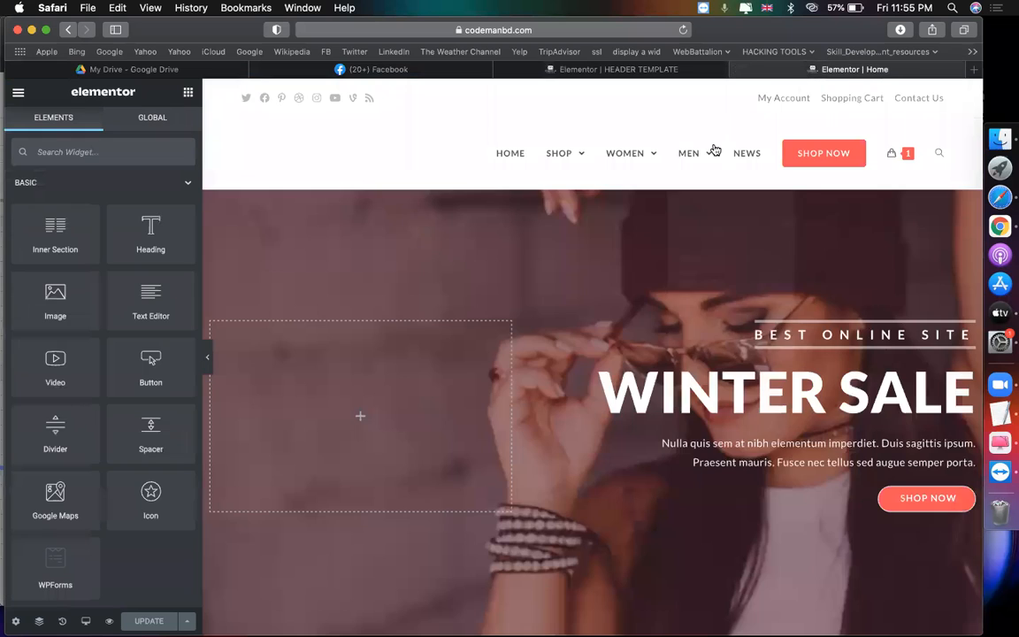
{"action": "left_click", "coordinate": [109, 622]}
{"action": "left_click", "coordinate": [692, 71]}
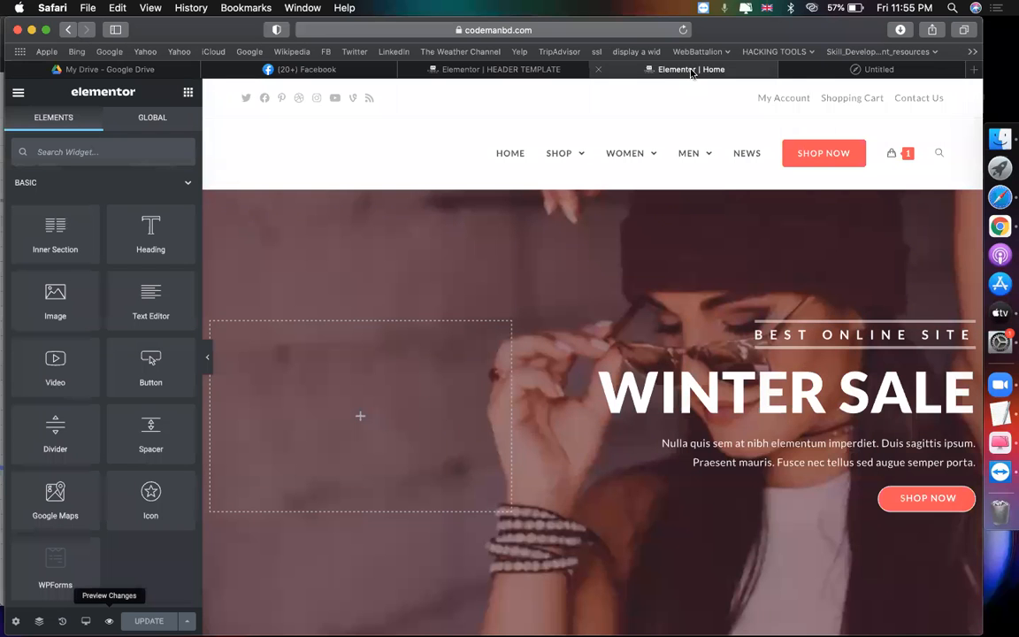
{"action": "left_click", "coordinate": [816, 69]}
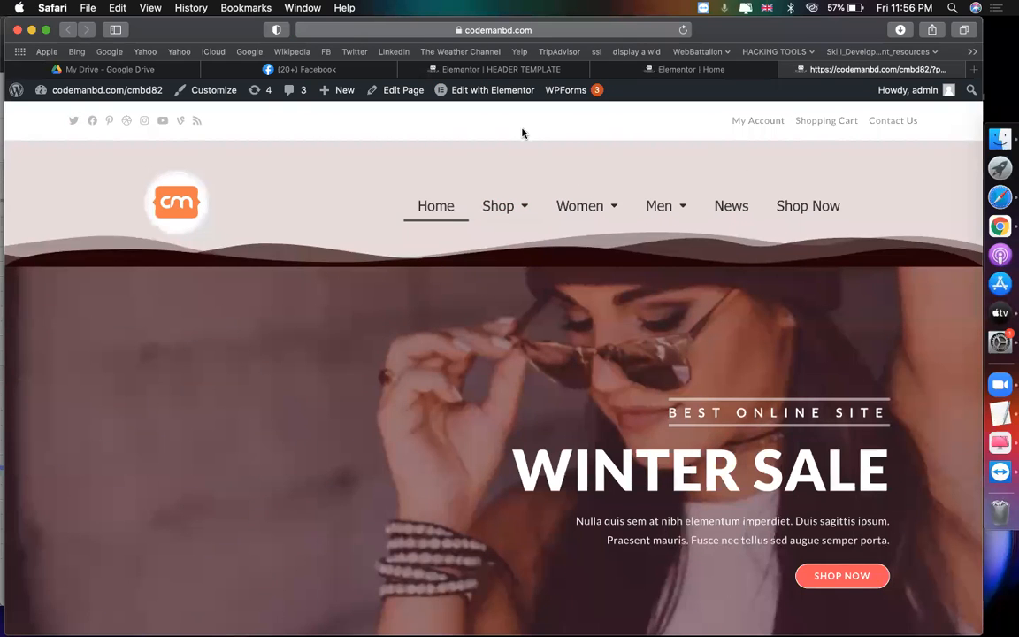
{"action": "scroll", "coordinate": [337, 375], "scroll_direction": "down", "scroll_amount": 20}
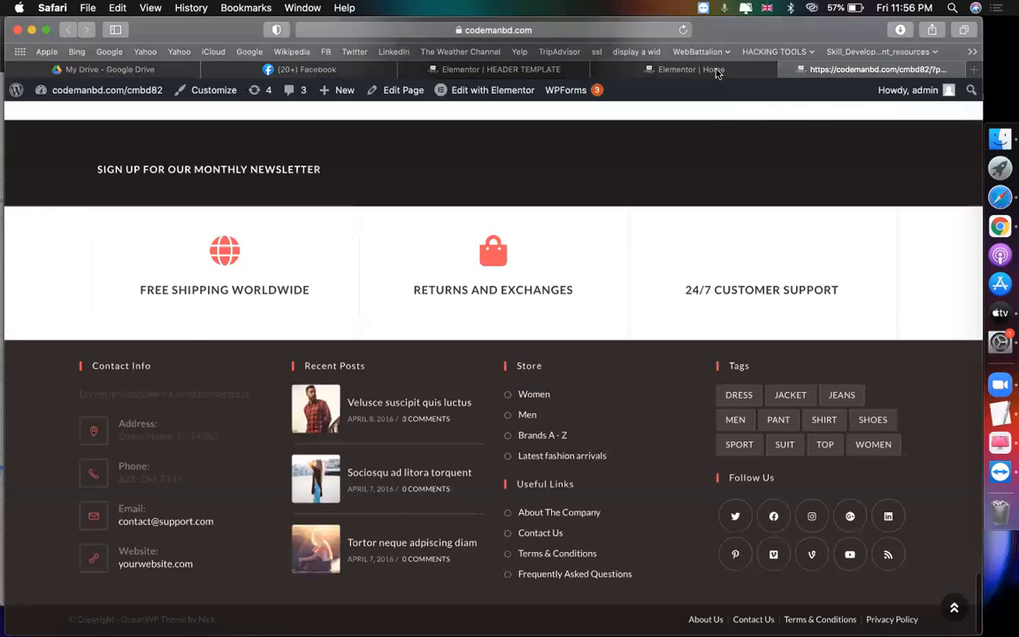
Step: Review the Home page's content and its available page layouts in the editor, comparing it with the header template
{"action": "left_click", "coordinate": [647, 68]}
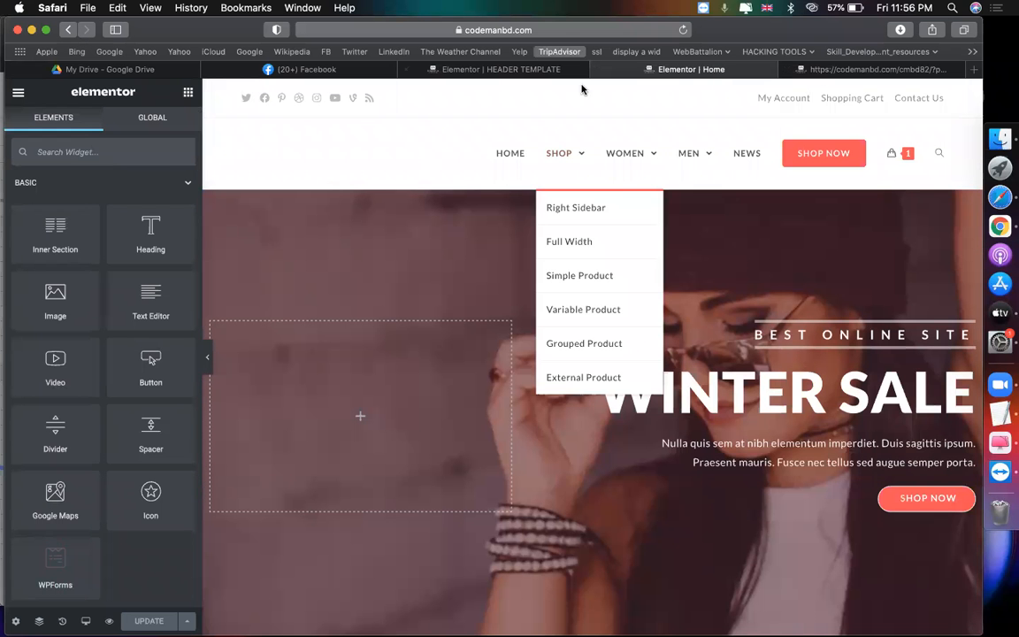
{"action": "scroll", "coordinate": [598, 303], "scroll_direction": "down", "scroll_amount": 15}
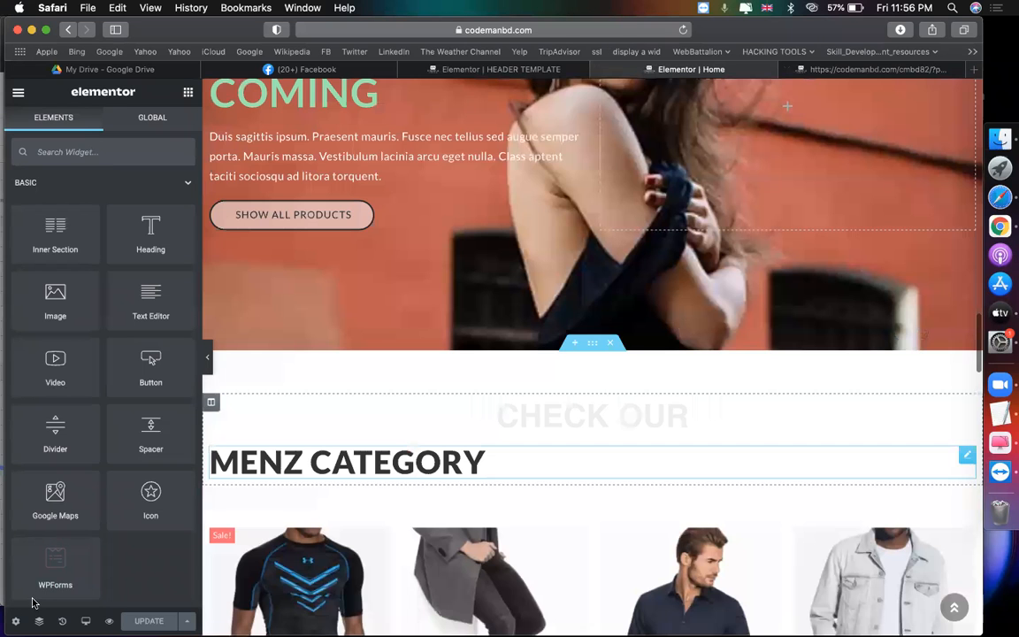
{"action": "left_click", "coordinate": [15, 621]}
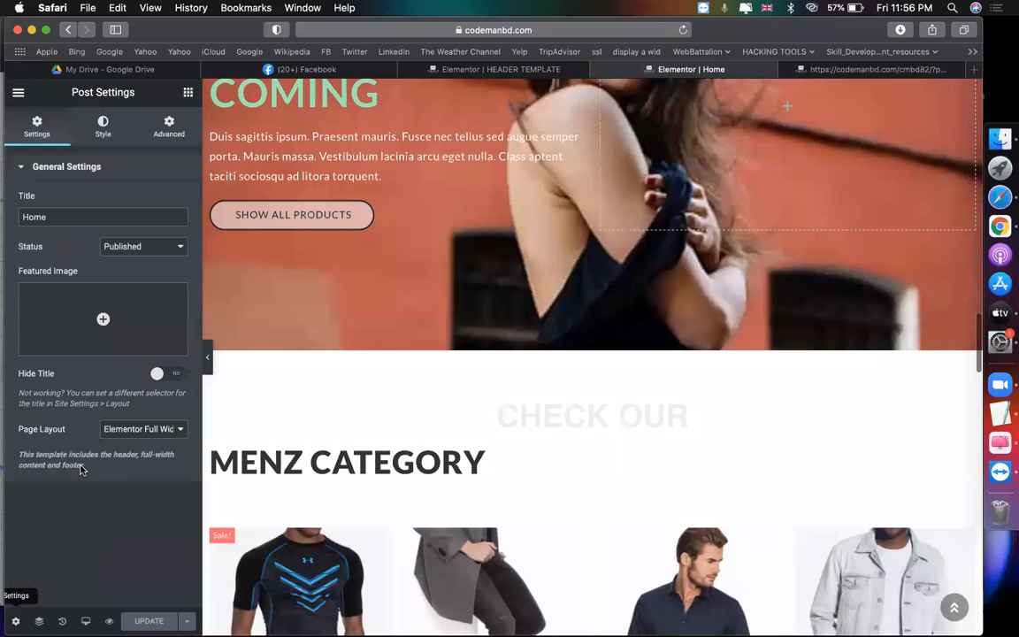
{"action": "left_click", "coordinate": [128, 430]}
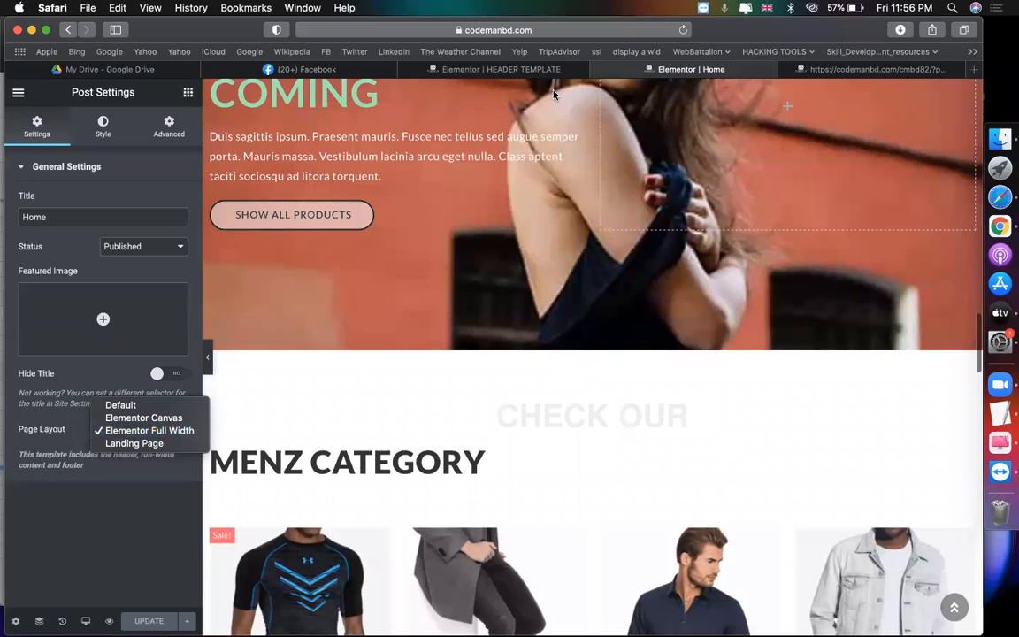
{"action": "left_click", "coordinate": [522, 76]}
{"action": "left_click", "coordinate": [505, 69]}
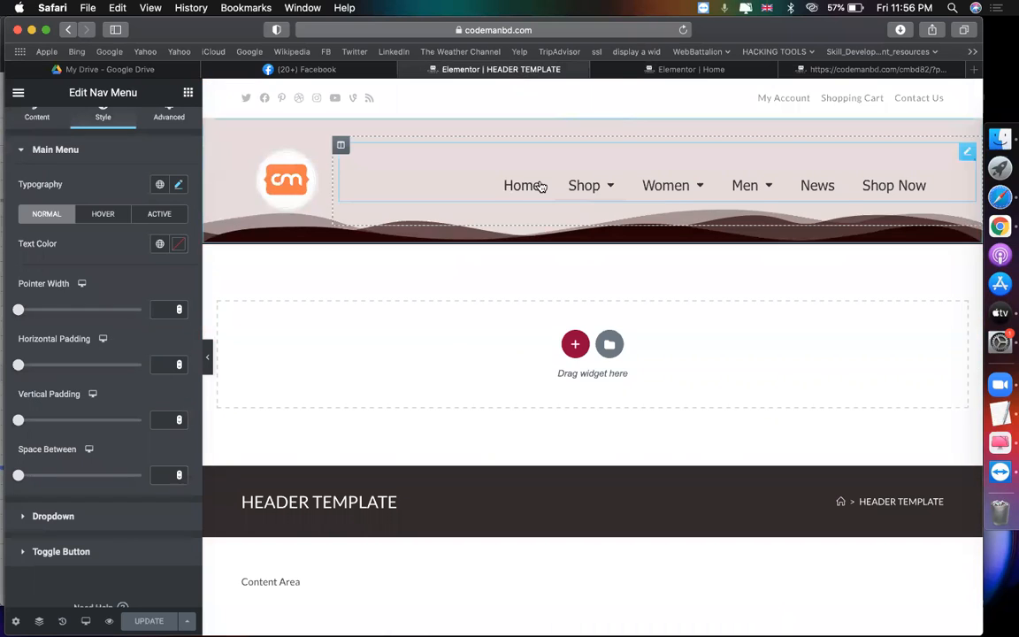
{"action": "left_click", "coordinate": [703, 71]}
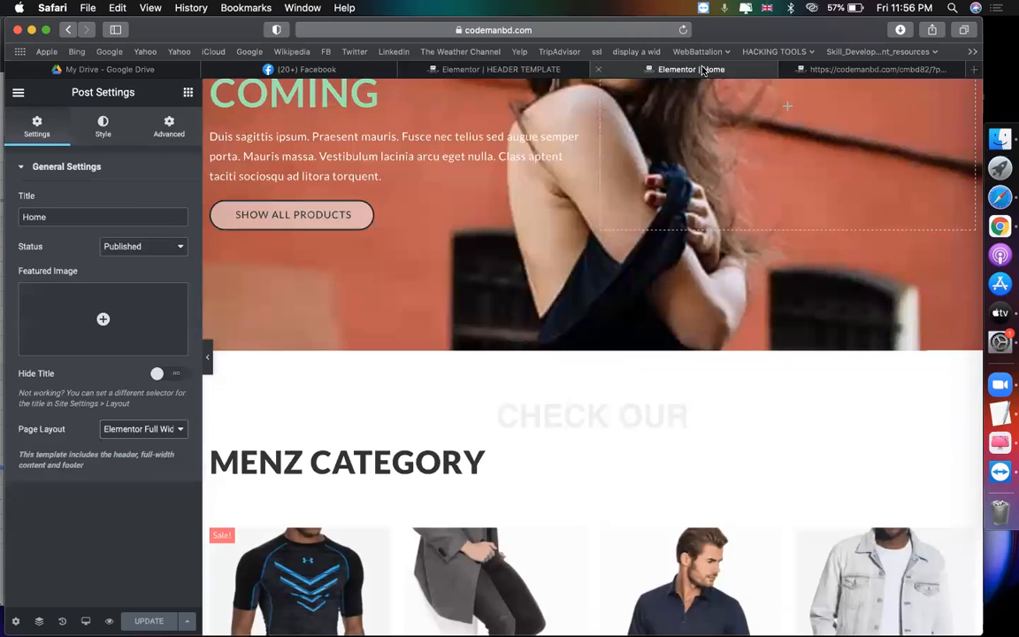
{"action": "left_click", "coordinate": [531, 69]}
Step: Exit the header template's editor to the WordPress dashboard
{"action": "left_click", "coordinate": [18, 92]}
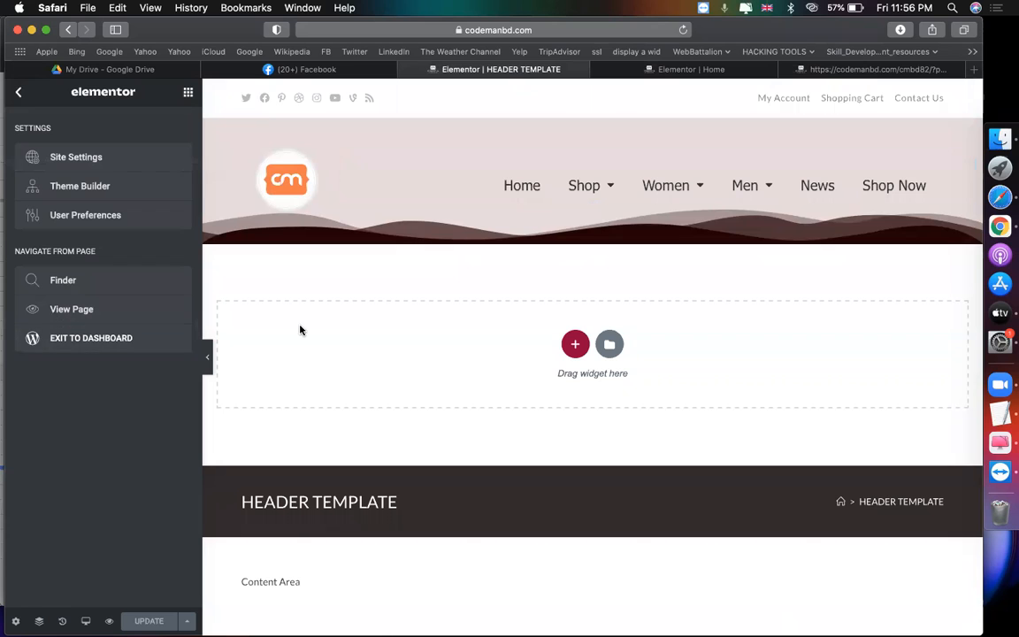
{"action": "left_click", "coordinate": [168, 345]}
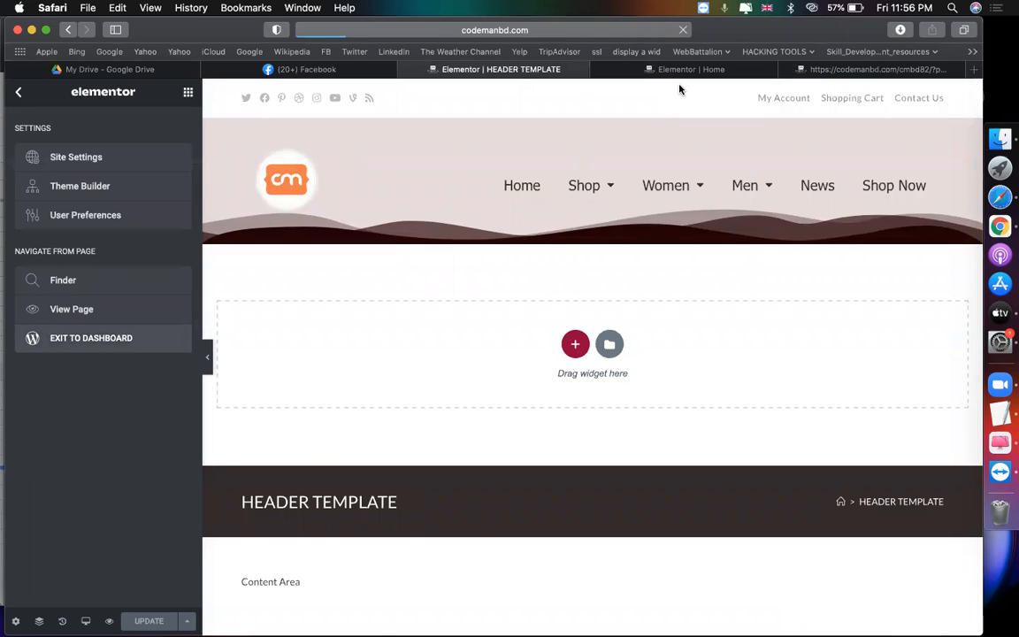
{"action": "left_click", "coordinate": [620, 69]}
{"action": "left_click", "coordinate": [531, 71]}
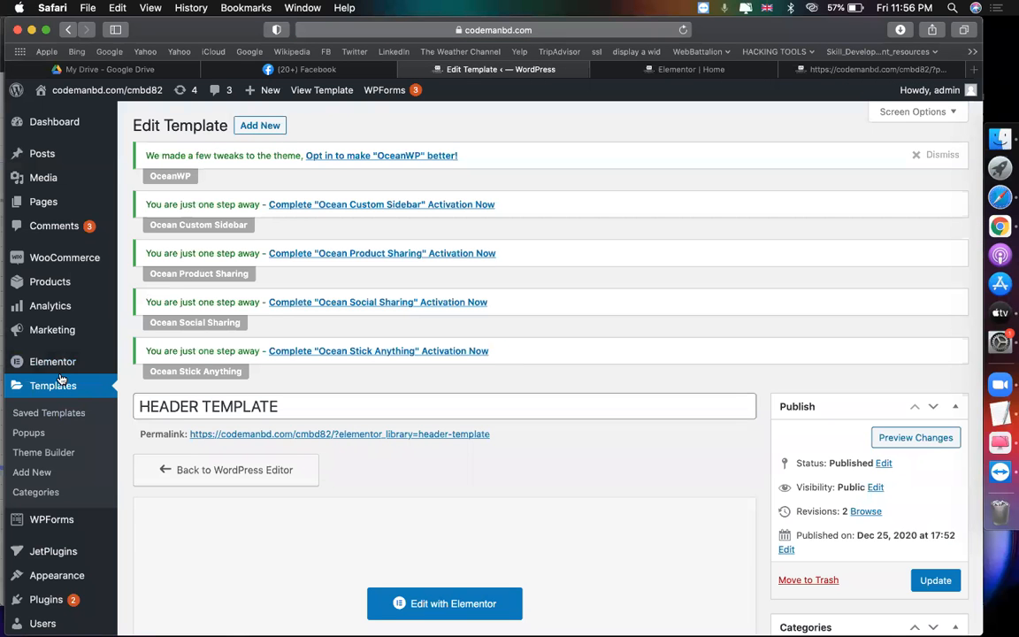
Step: Create a new template of type Footer named "FOOTER TEMPLATE"
{"action": "left_click", "coordinate": [32, 473]}
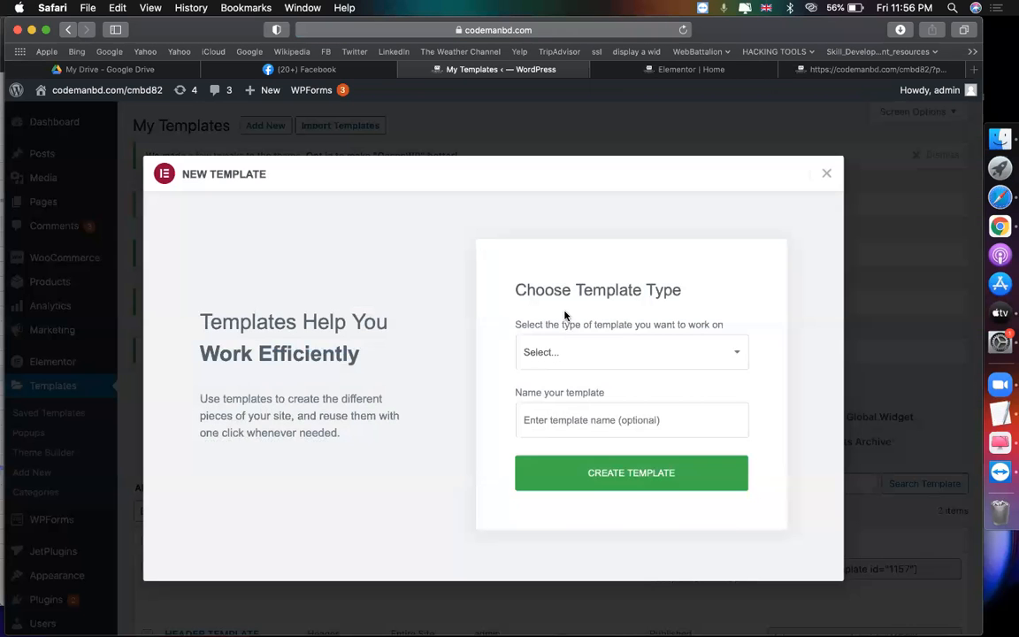
{"action": "left_click", "coordinate": [559, 352]}
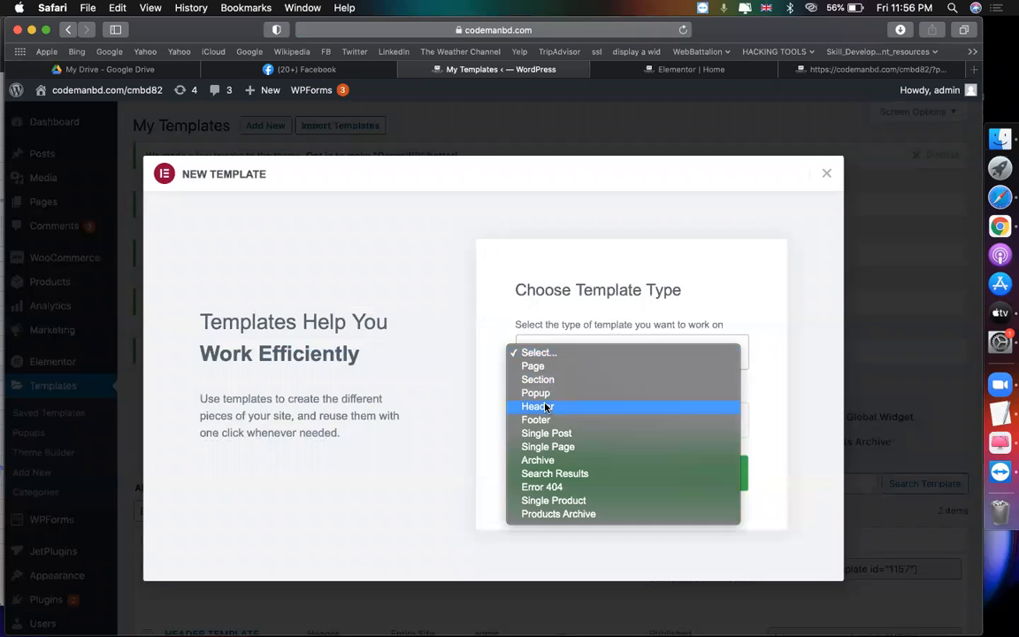
{"action": "left_click", "coordinate": [542, 421]}
{"action": "left_click", "coordinate": [576, 423]}
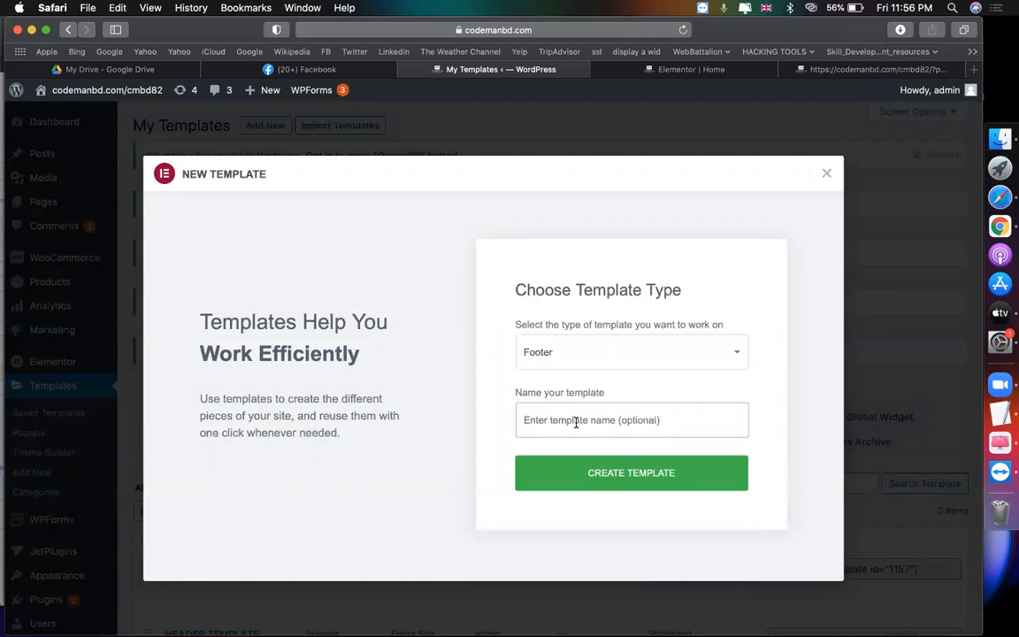
{"action": "type", "text": "FOOTER TEMPLATE"}
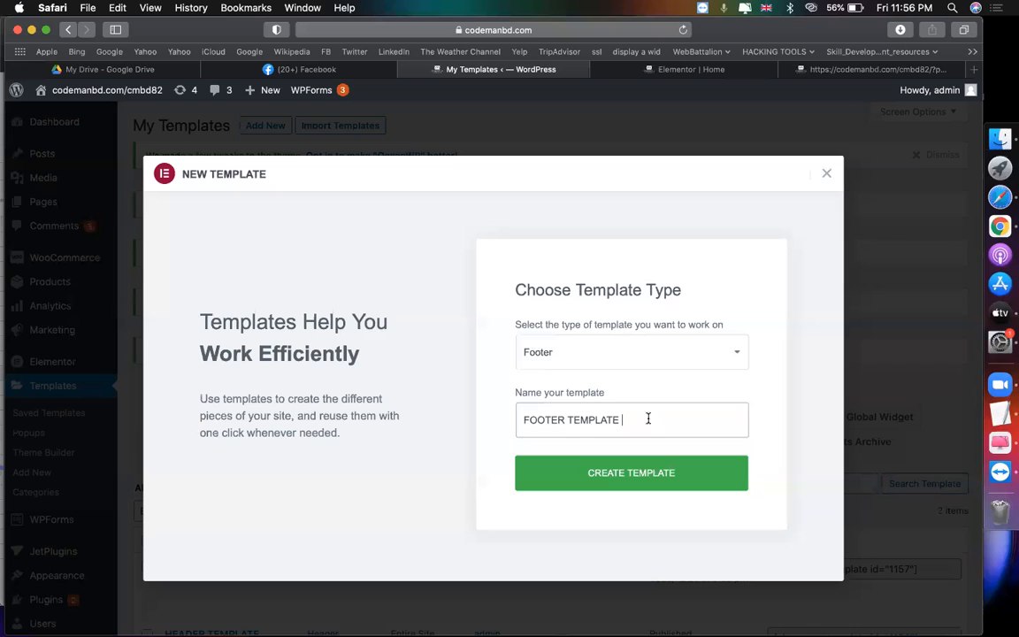
{"action": "left_click", "coordinate": [598, 475]}
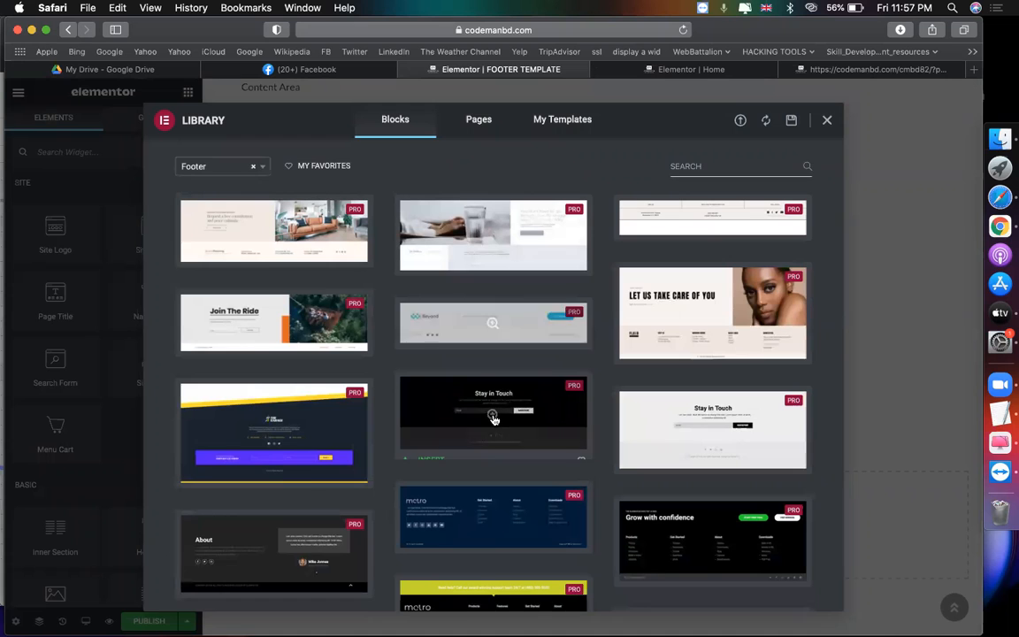
Step: Browse the library's footer blocks and try to insert the "A Magazine About The Good Life" block
{"action": "scroll", "coordinate": [494, 418], "scroll_direction": "down", "scroll_amount": 2}
{"action": "scroll", "coordinate": [494, 419], "scroll_direction": "down", "scroll_amount": 1}
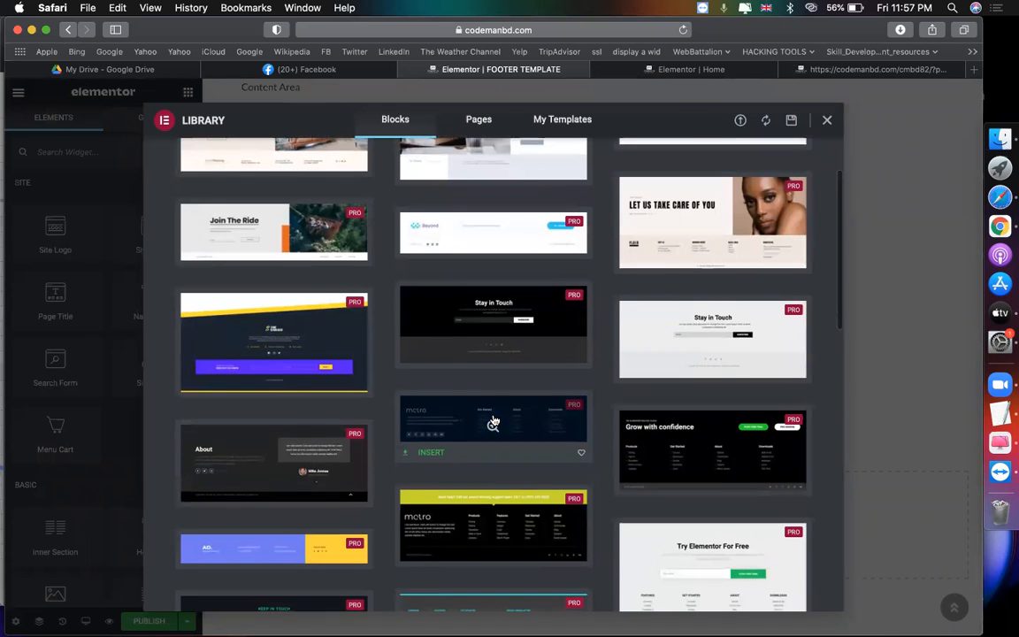
{"action": "scroll", "coordinate": [494, 419], "scroll_direction": "down", "scroll_amount": 5}
{"action": "scroll", "coordinate": [494, 420], "scroll_direction": "down", "scroll_amount": 5}
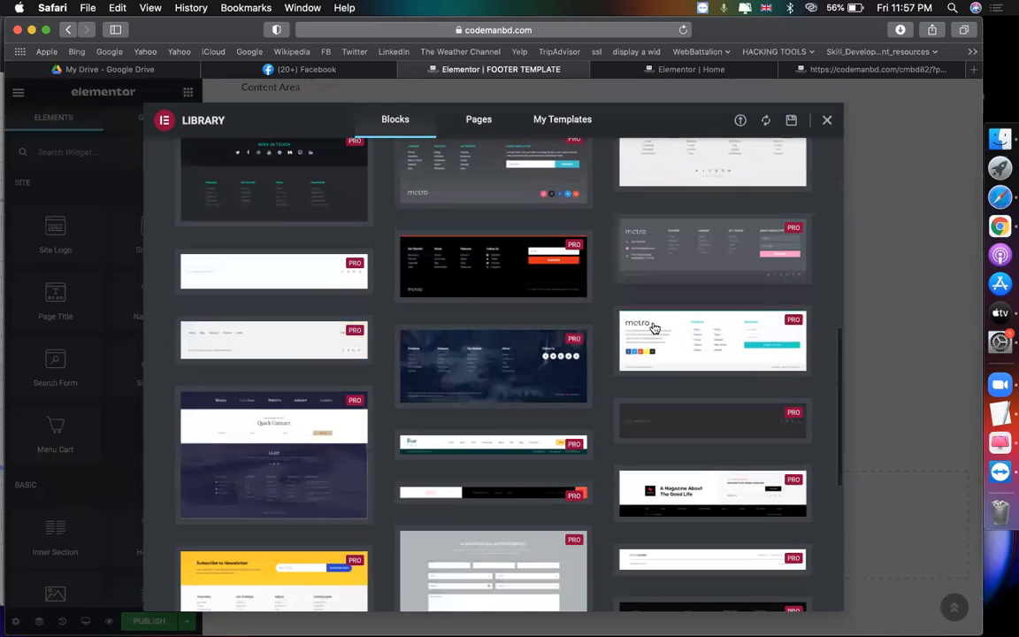
{"action": "scroll", "coordinate": [301, 434], "scroll_direction": "down", "scroll_amount": 2}
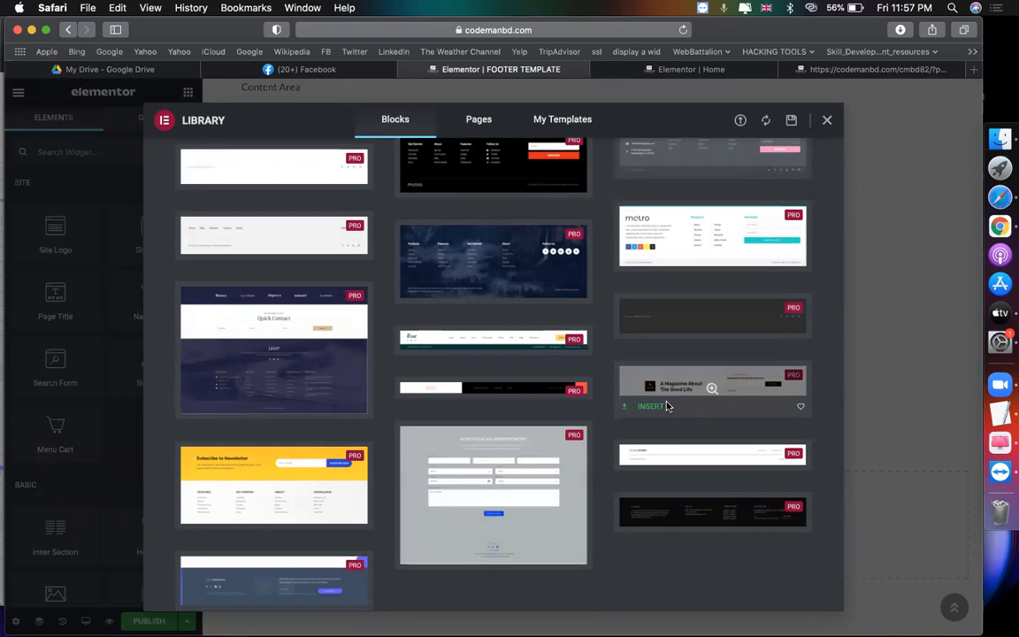
{"action": "left_click", "coordinate": [651, 406]}
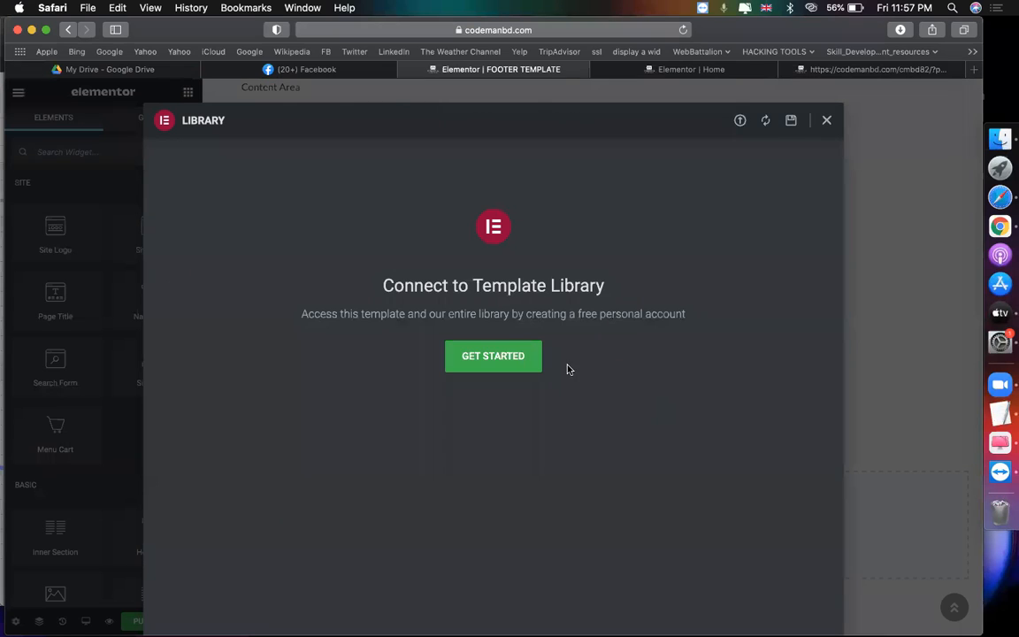
Step: Dismiss the template library and add a two-column section to the footer with a narrower first column
{"action": "left_click", "coordinate": [825, 121]}
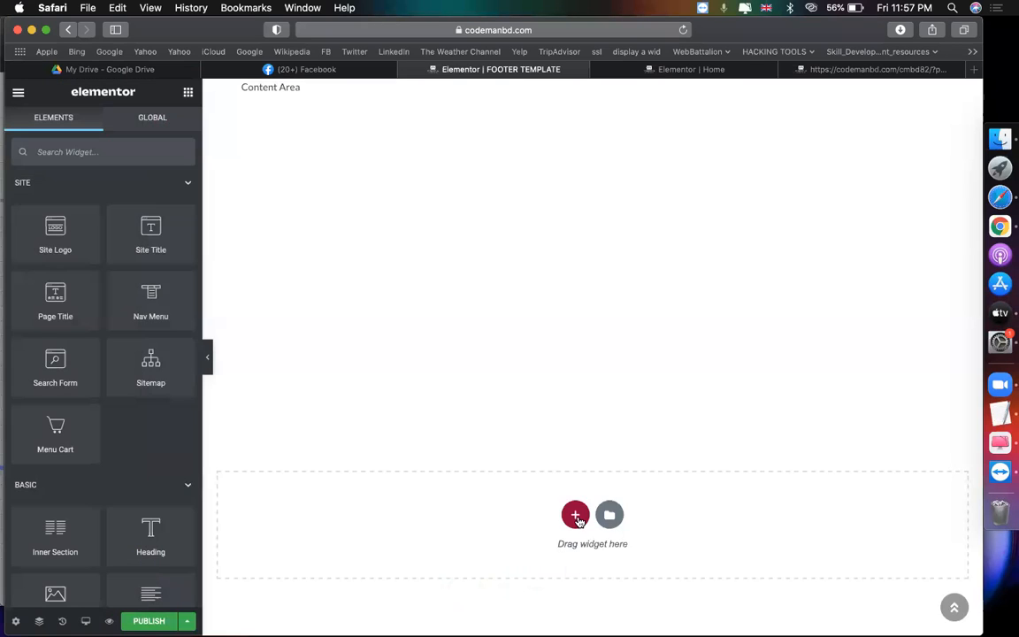
{"action": "left_click", "coordinate": [576, 514]}
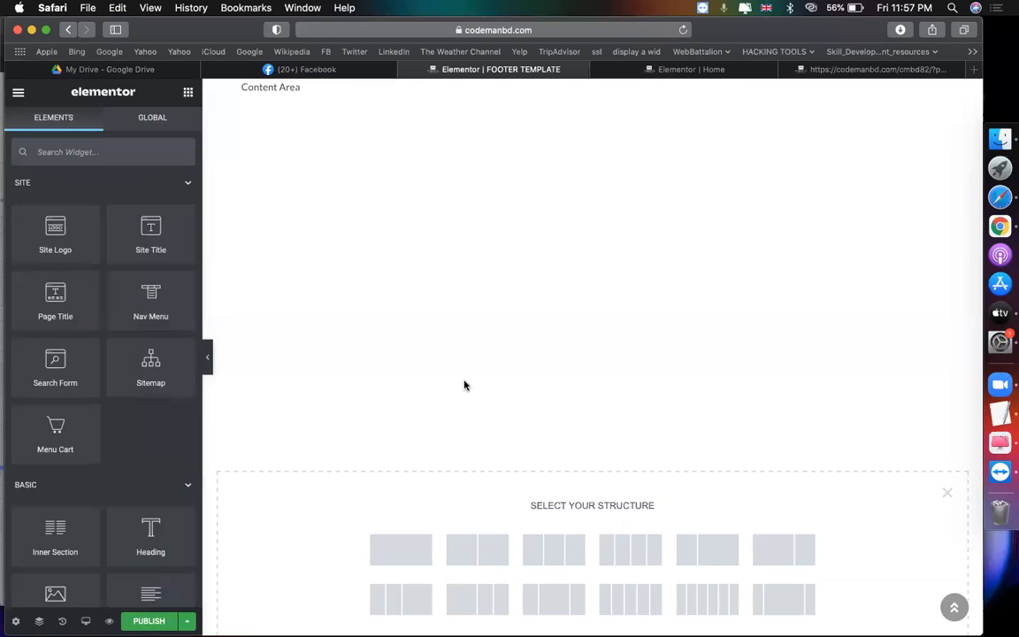
{"action": "left_click", "coordinate": [462, 555]}
{"action": "left_click_drag", "start_coordinate": [591, 412], "coordinate": [528, 414]}
Step: Place an Image widget with the orange cm logo in the footer's first column and narrow that column further
{"action": "left_click", "coordinate": [368, 413]}
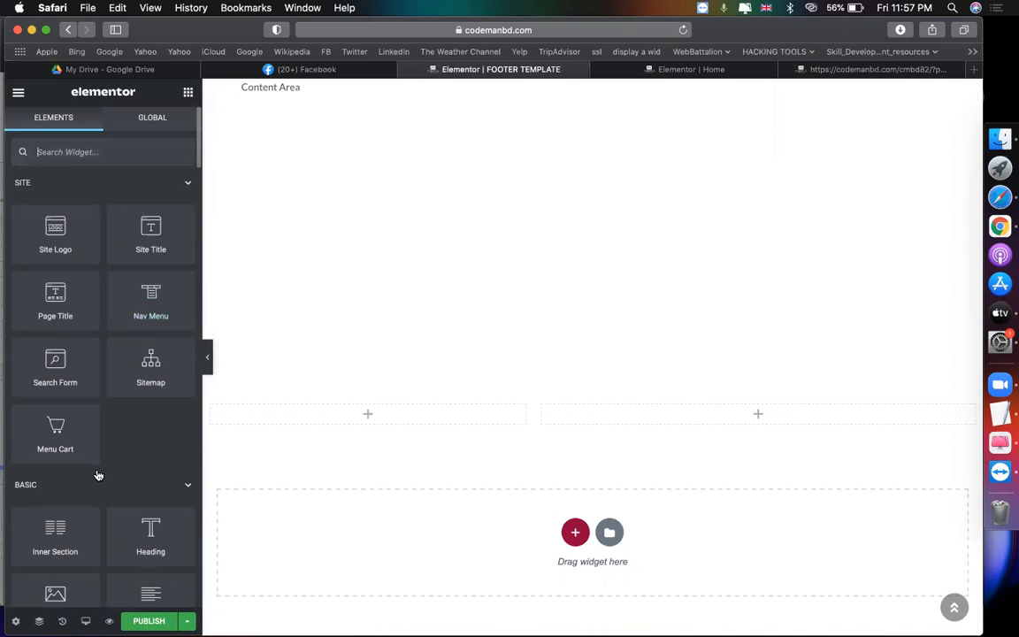
{"action": "scroll", "coordinate": [95, 471], "scroll_direction": "down", "scroll_amount": 3}
{"action": "left_click_drag", "start_coordinate": [55, 485], "coordinate": [326, 415]}
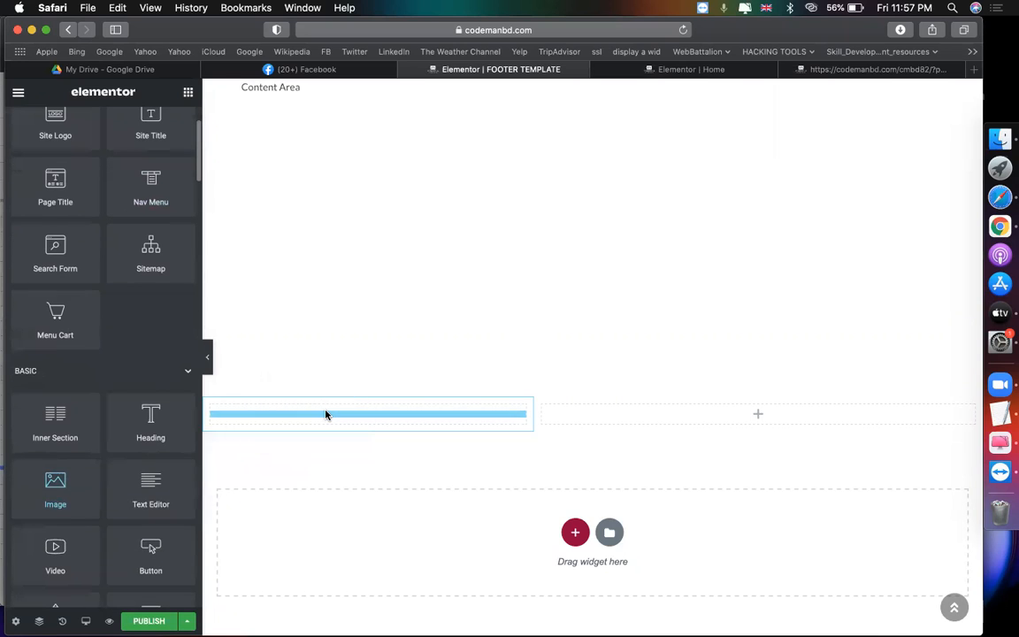
{"action": "left_click", "coordinate": [122, 252]}
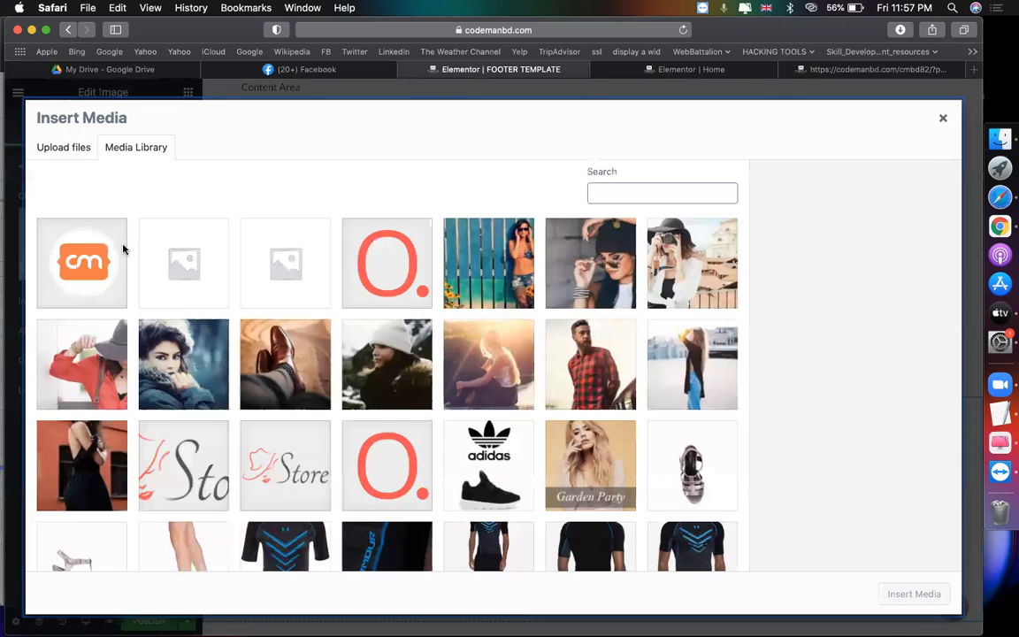
{"action": "left_click", "coordinate": [97, 243]}
{"action": "left_click", "coordinate": [914, 593]}
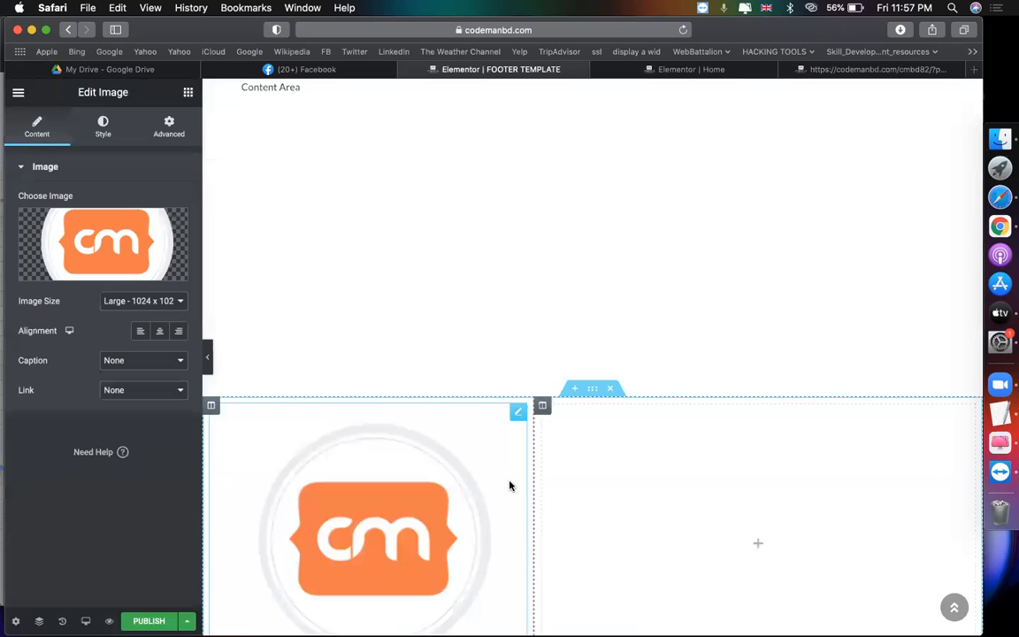
{"action": "left_click_drag", "start_coordinate": [532, 464], "coordinate": [358, 458]}
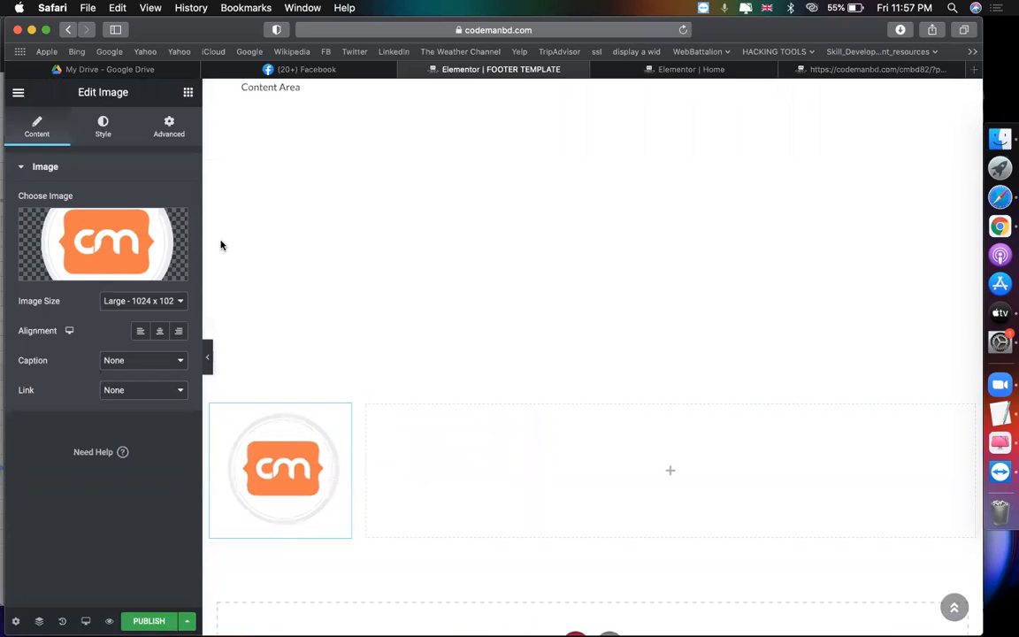
Step: Add a Text Editor widget below the logo reading "WE SALE PRODUCTS ONLINE AT CHEAPEST PRICE."
{"action": "left_click", "coordinate": [188, 92]}
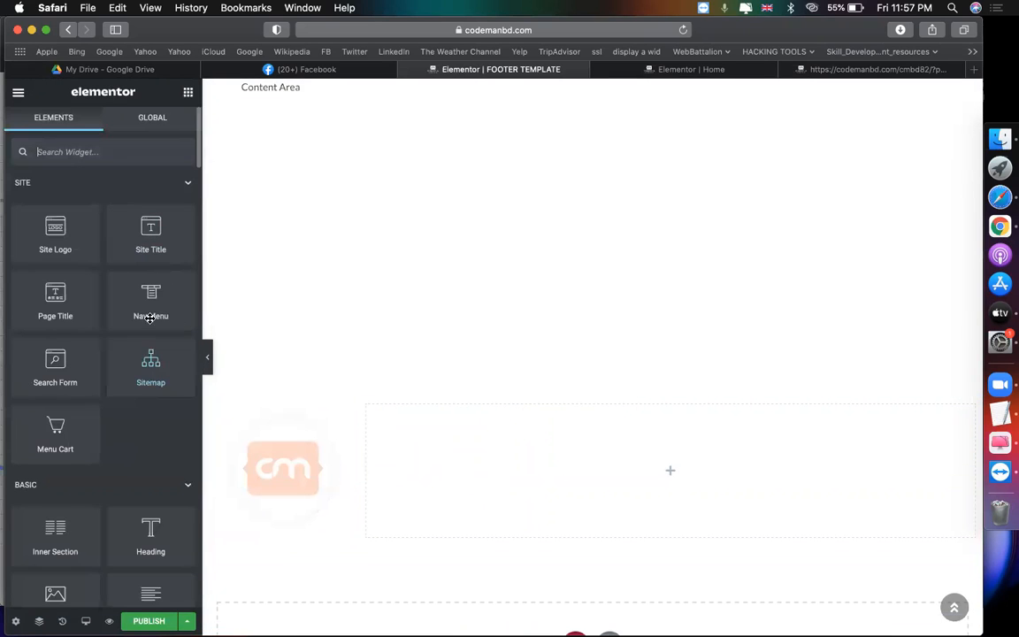
{"action": "scroll", "coordinate": [151, 425], "scroll_direction": "down", "scroll_amount": 5}
{"action": "left_click_drag", "start_coordinate": [148, 469], "coordinate": [283, 518]}
{"action": "left_click", "coordinate": [136, 439]}
{"action": "key", "text": "super+a"}
{"action": "type", "text": "WE SAL"}
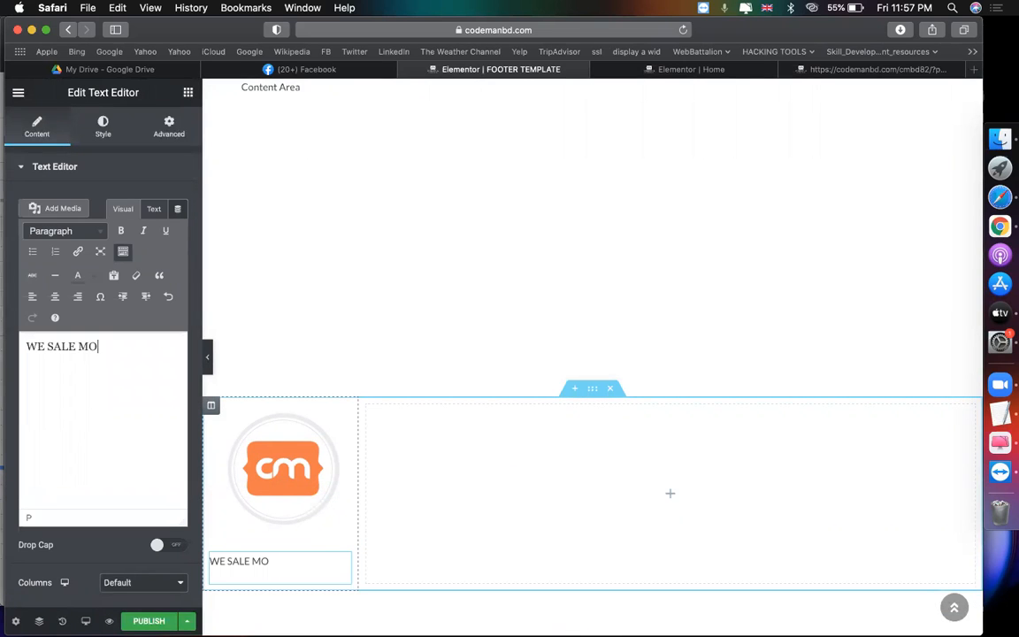
{"action": "key", "text": "BackSpace"}
{"action": "key", "text": "BackSpace"}
{"action": "key", "text": "BackSpace"}
{"action": "key", "text": "BackSpace"}
{"action": "key", "text": "BackSpace"}
{"action": "key", "text": "BackSpace"}
{"action": "key", "text": "BackSpace"}
{"action": "key", "text": "BackSpace"}
{"action": "type", "text": "PEODUCTS"}
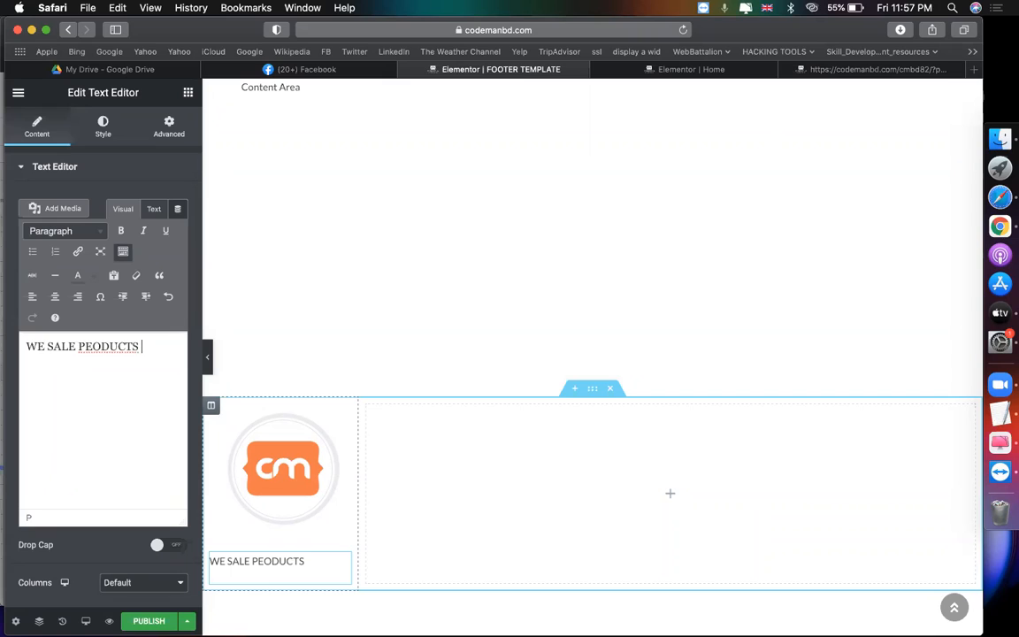
{"action": "key", "text": "BackSpace"}
{"action": "key", "text": "BackSpace"}
{"action": "key", "text": "BackSpace"}
{"action": "key", "text": "BackSpace"}
{"action": "key", "text": "BackSpace"}
{"action": "key", "text": "BackSpace"}
{"action": "key", "text": "BackSpace"}
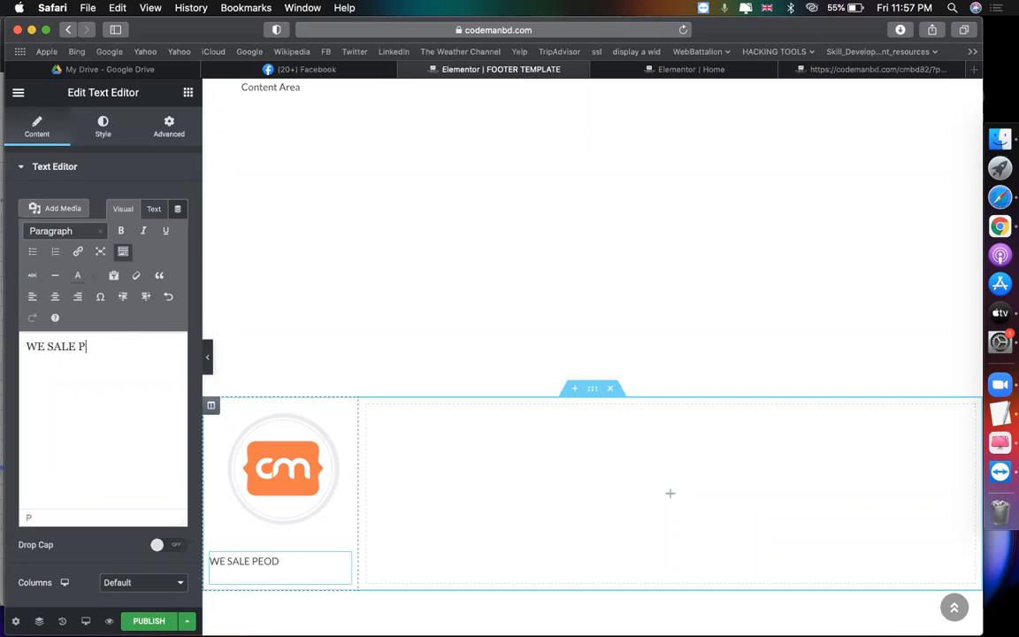
{"action": "type", "text": "RODUCTS ONLINE "}
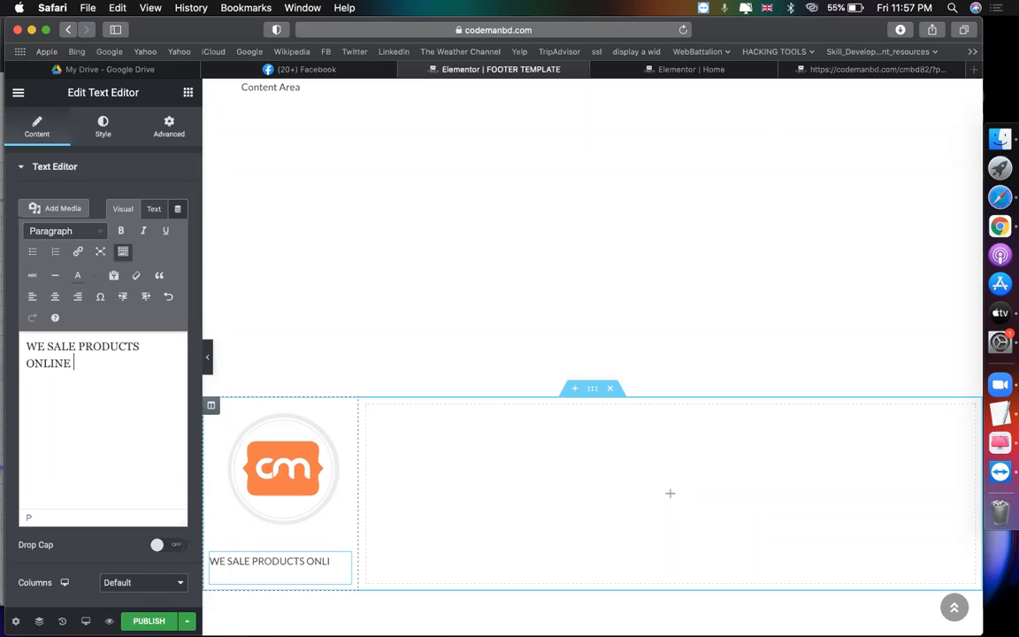
{"action": "type", "text": "AT CHEAPEST"}
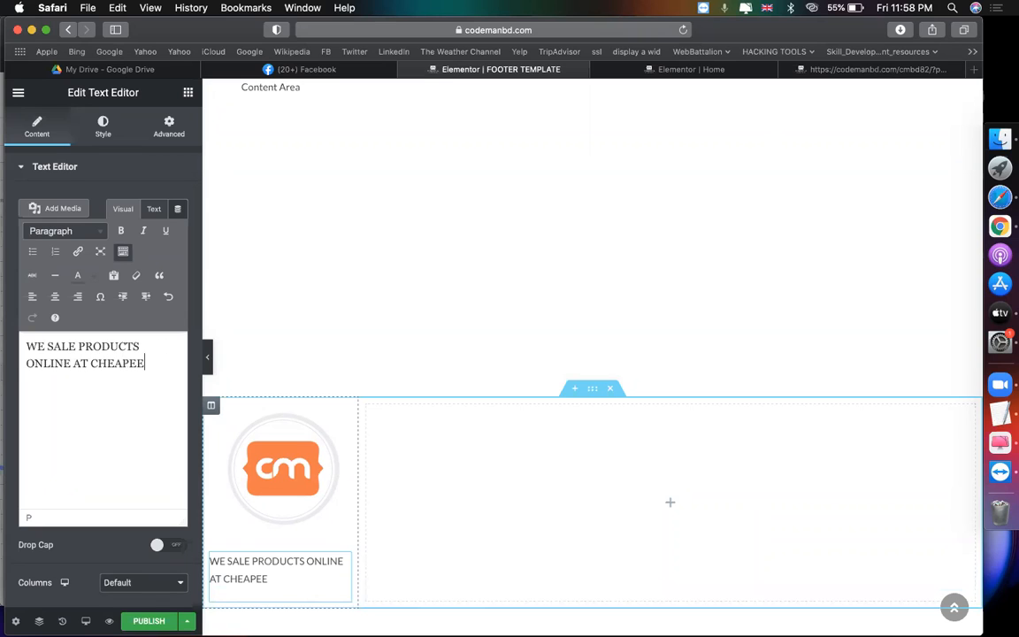
{"action": "key", "text": "BackSpace"}
{"action": "key", "text": "BackSpace"}
{"action": "type", "text": "ST PRICE."}
{"action": "left_click", "coordinate": [670, 502]}
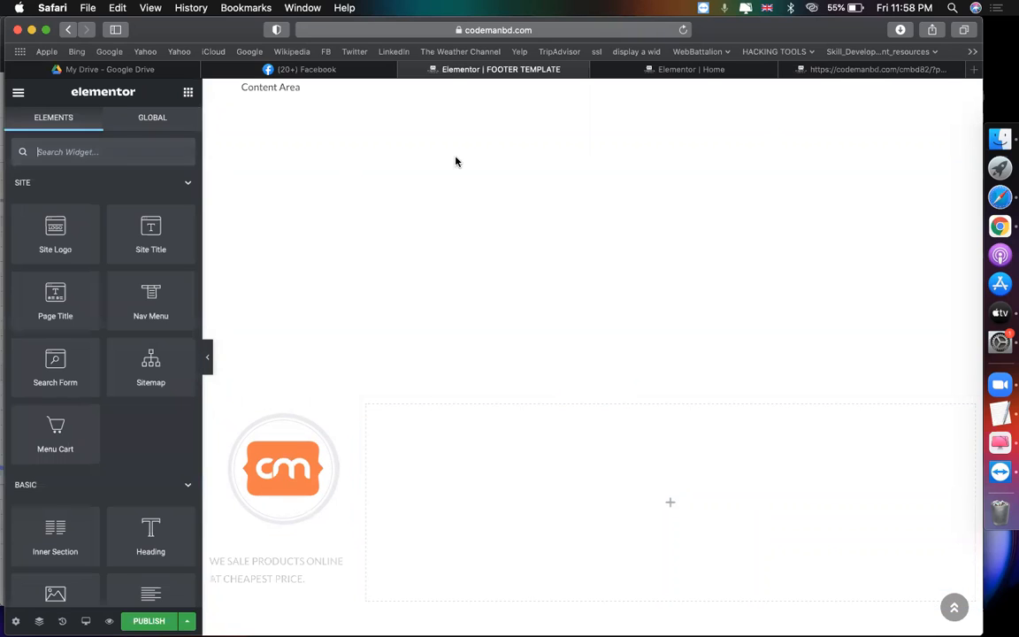
Step: In the Home preview's browser tab, go to the dashboard, search new plugins for "CONTACT", and install and activate Contact Form 7
{"action": "left_click", "coordinate": [644, 71]}
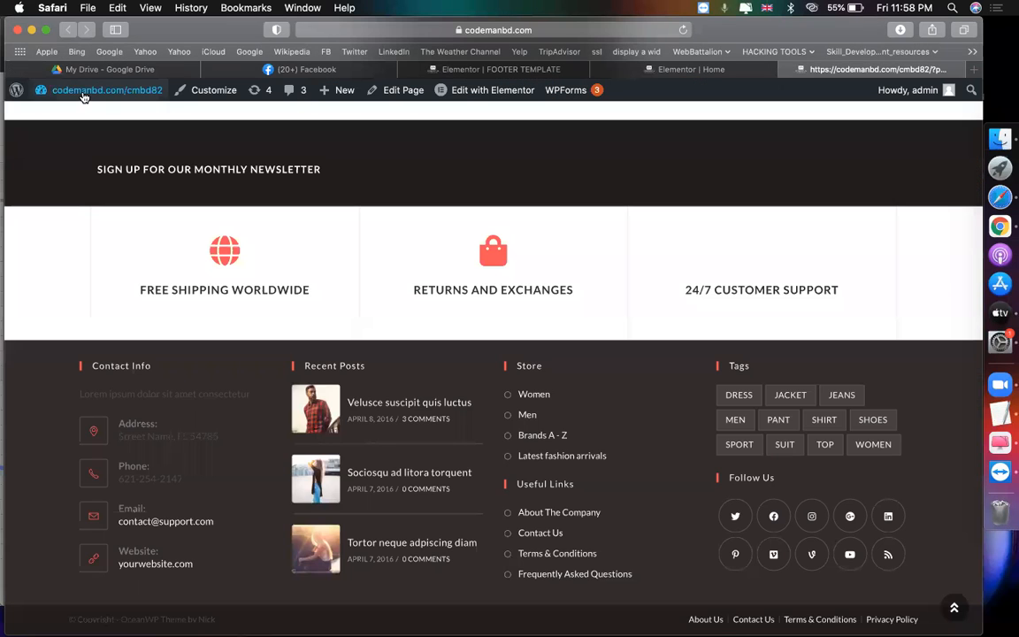
{"action": "left_click", "coordinate": [58, 114]}
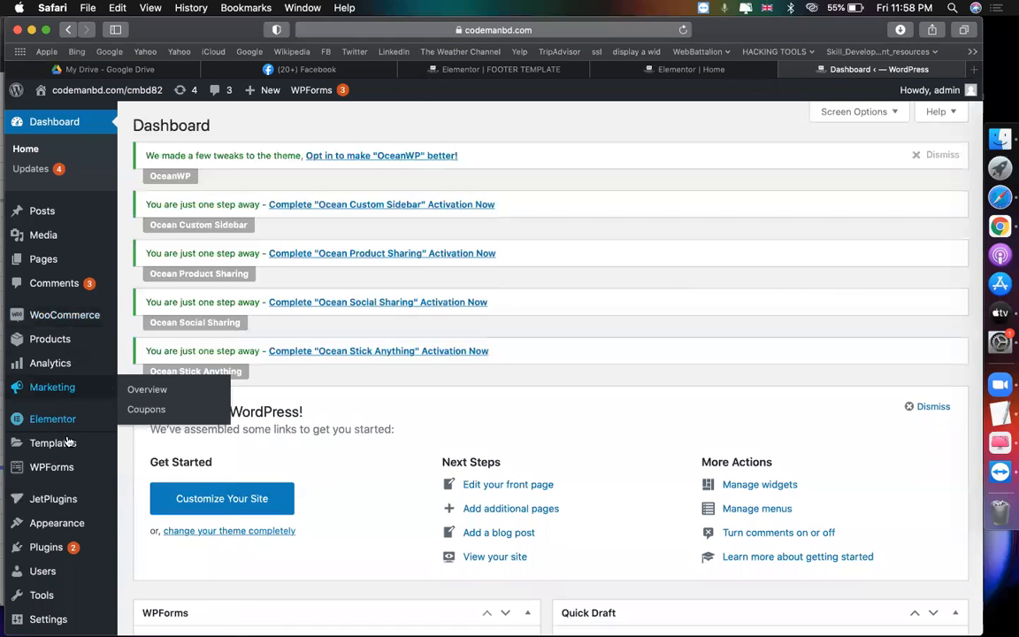
{"action": "left_click", "coordinate": [181, 562]}
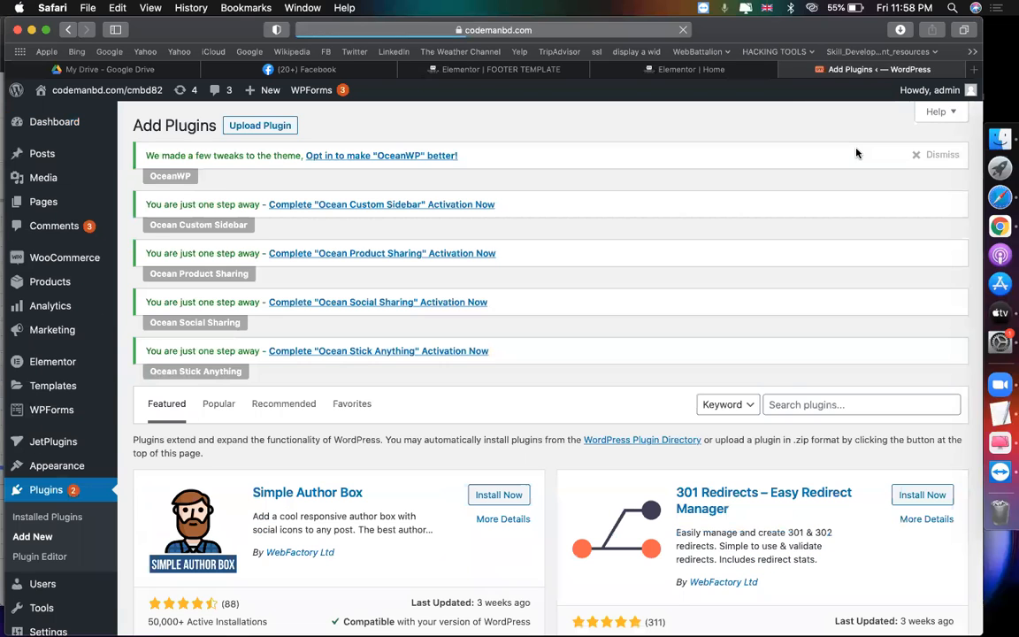
{"action": "left_click", "coordinate": [807, 400]}
{"action": "type", "text": "COB"}
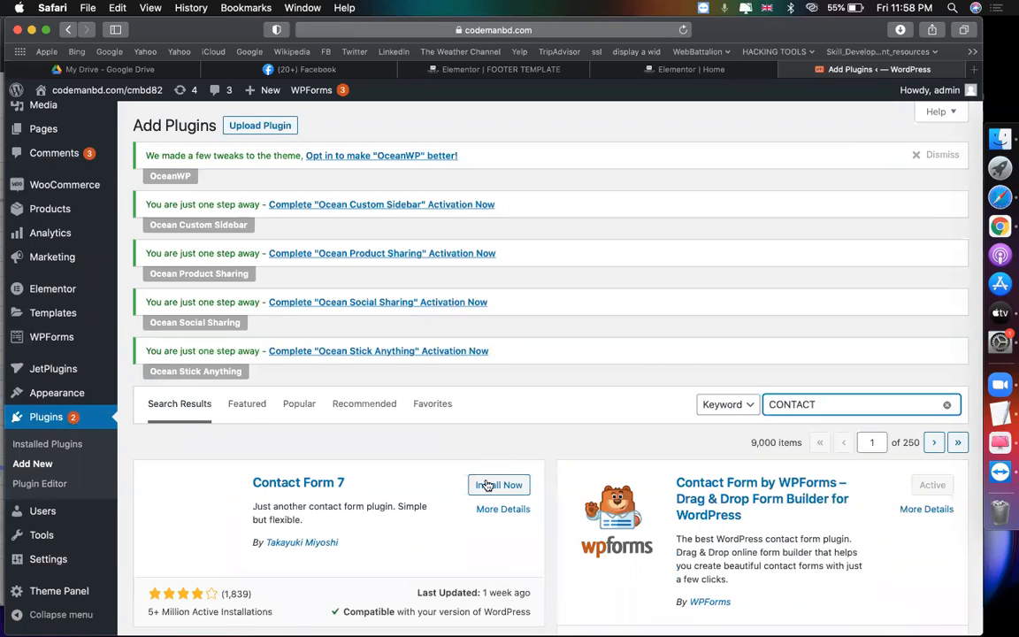
{"action": "left_click", "coordinate": [487, 485]}
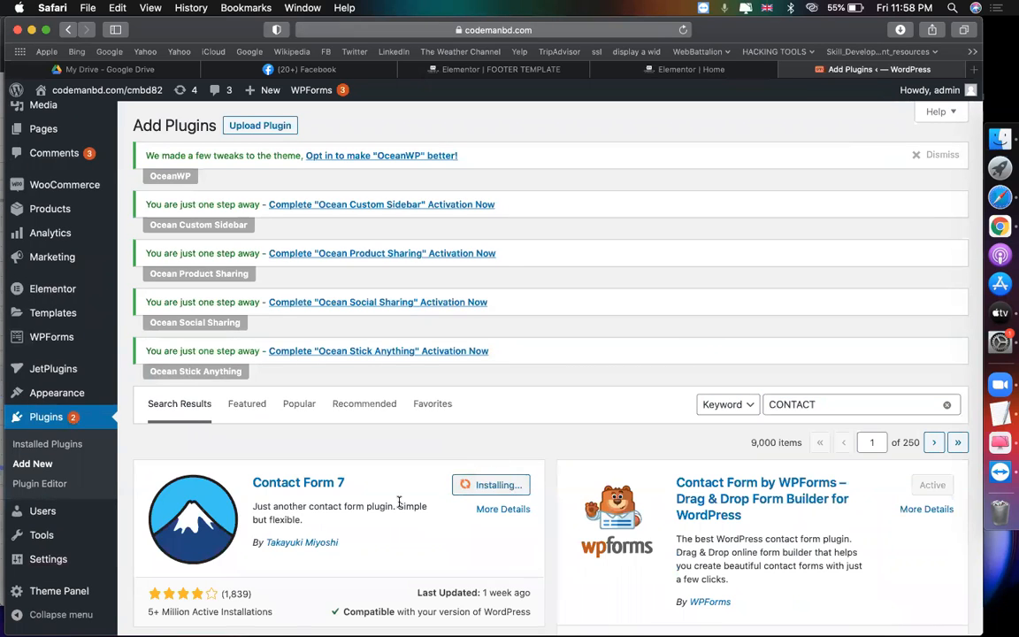
{"action": "left_click", "coordinate": [503, 485]}
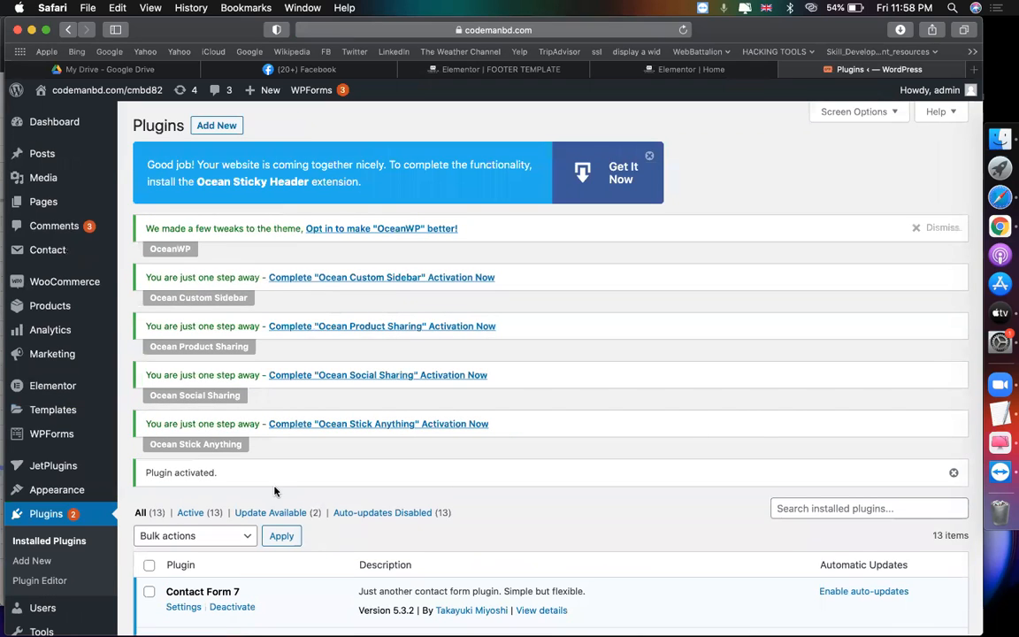
Step: Open the list of contact forms and copy the shortcode of Contact form 1
{"action": "left_click", "coordinate": [76, 251]}
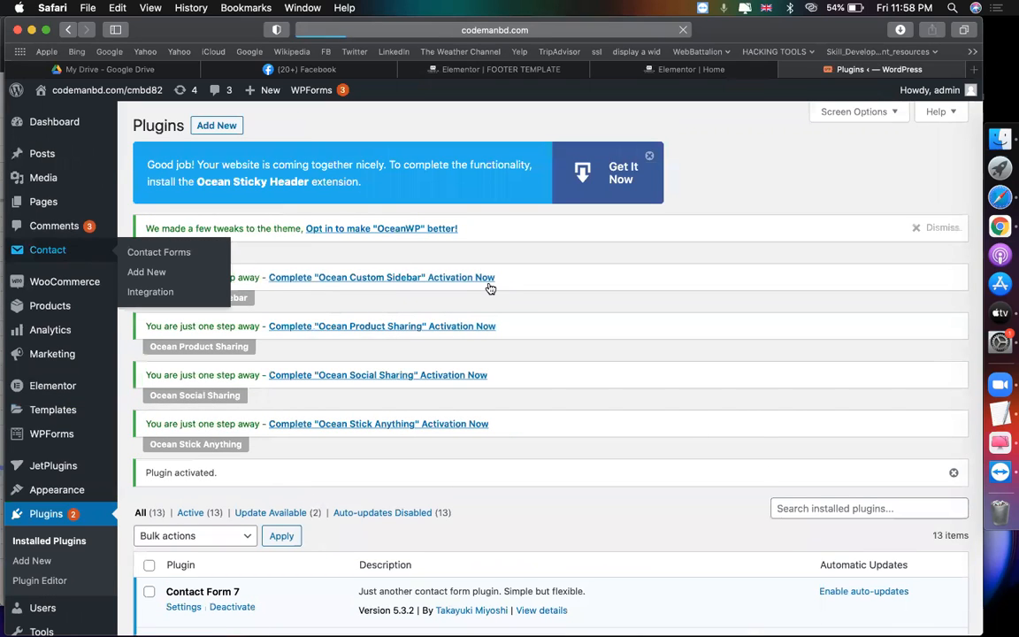
{"action": "scroll", "coordinate": [601, 343], "scroll_direction": "down", "scroll_amount": 2}
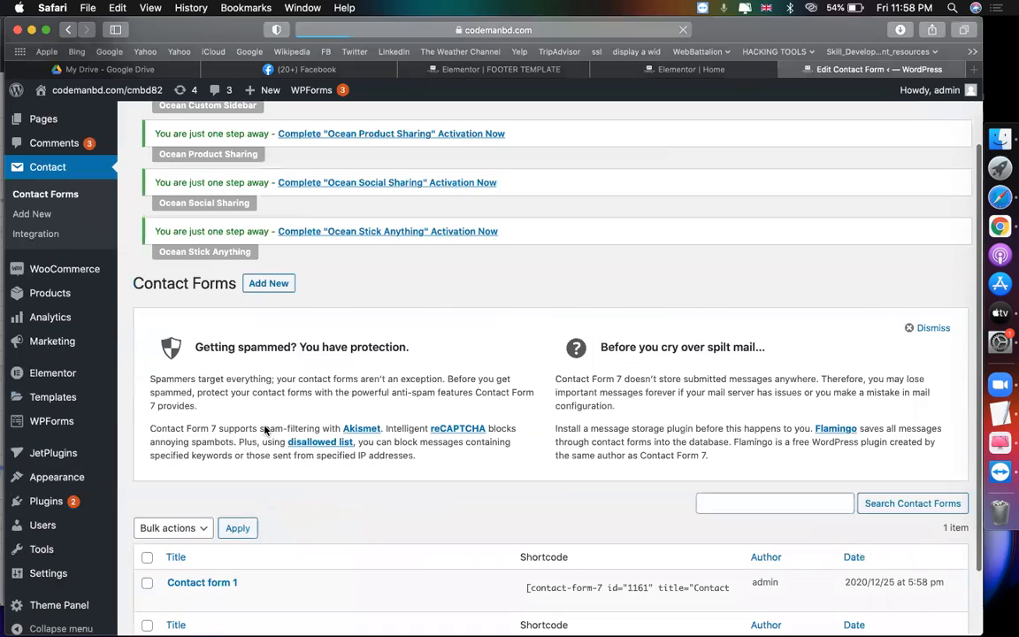
{"action": "scroll", "coordinate": [265, 430], "scroll_direction": "down", "scroll_amount": 2}
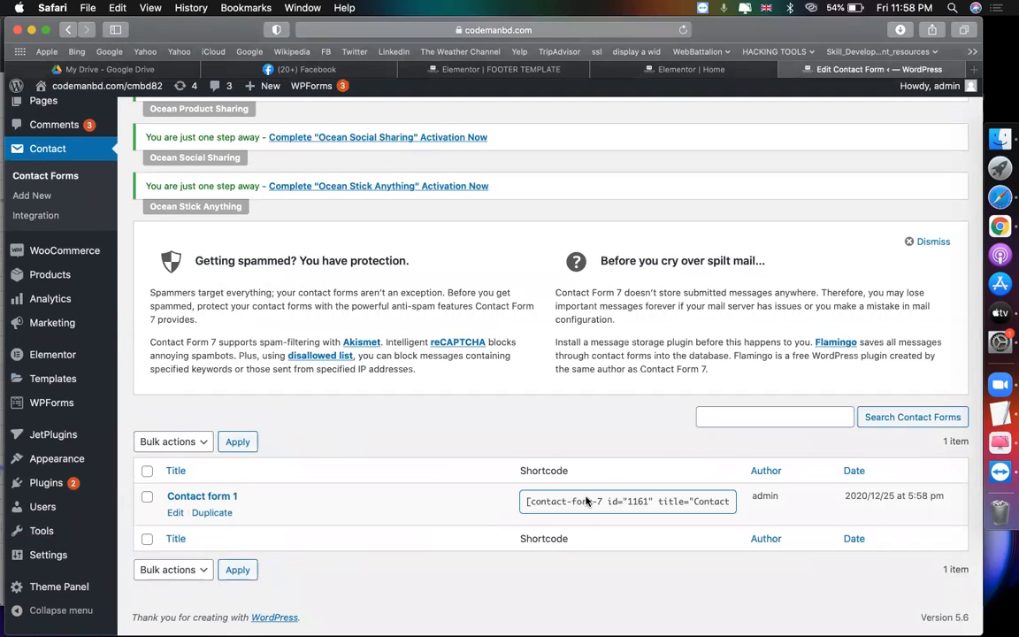
{"action": "left_click", "coordinate": [586, 503]}
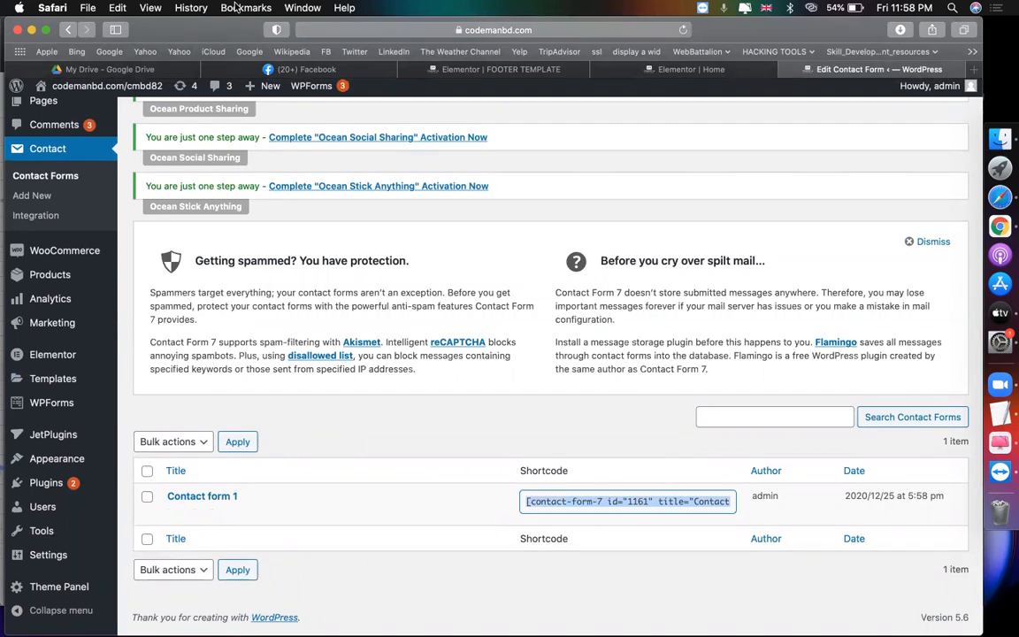
Step: Return to the FOOTER TEMPLATE editor and add a Text Editor widget in the second column containing [contact-form-7 id="1161" title="Contact form 1"]
{"action": "left_click", "coordinate": [533, 69]}
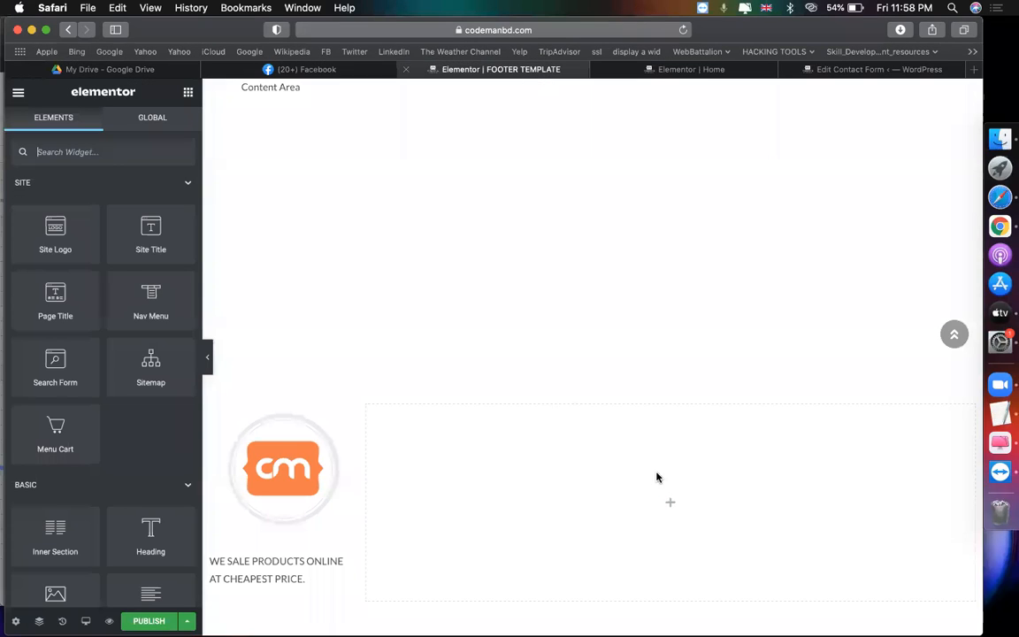
{"action": "scroll", "coordinate": [84, 398], "scroll_direction": "down", "scroll_amount": 3}
{"action": "left_click_drag", "start_coordinate": [150, 447], "coordinate": [655, 494]}
{"action": "left_click", "coordinate": [220, 446]}
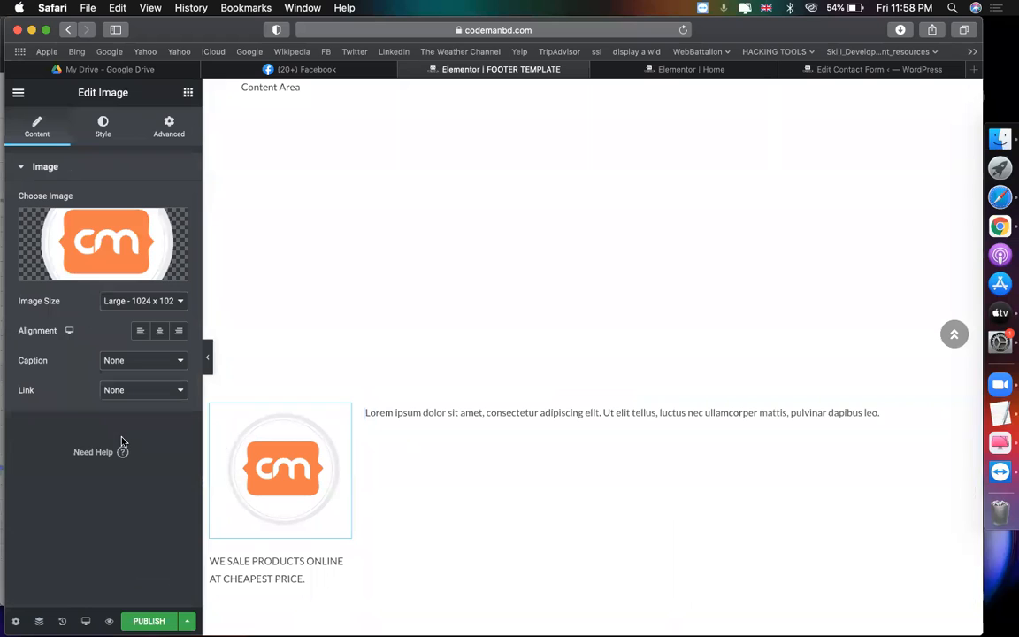
{"action": "left_click", "coordinate": [530, 412]}
{"action": "key", "text": "super+a"}
{"action": "type", "text": "[contact-form-7 id=\"1161\" title=\"Contact form 1\"]"}
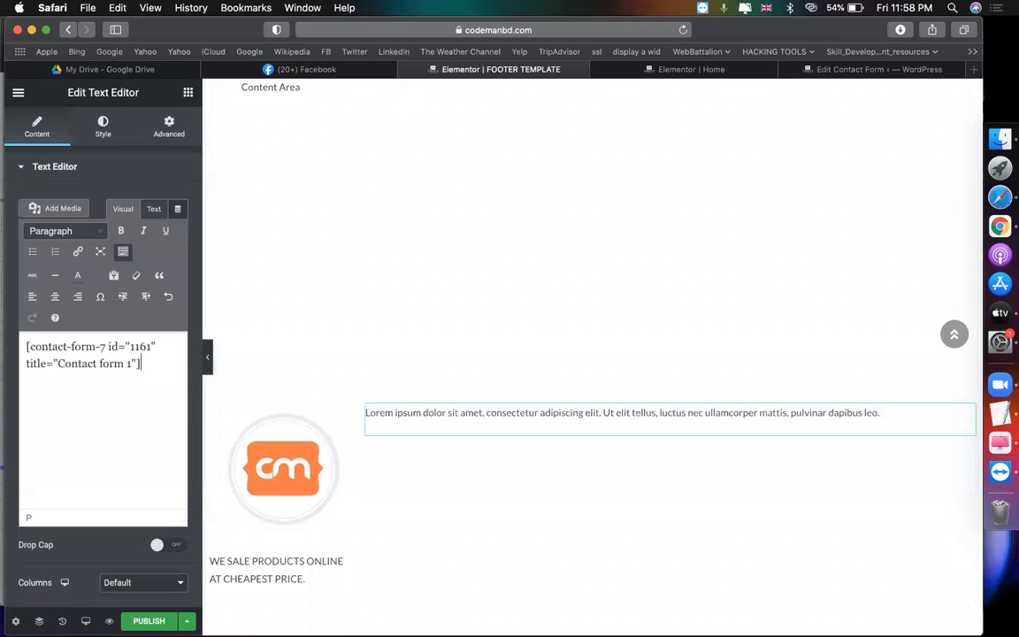
Step: Publish the footer template with the display condition Include Entire Site
{"action": "left_click", "coordinate": [148, 622]}
{"action": "left_click", "coordinate": [509, 423]}
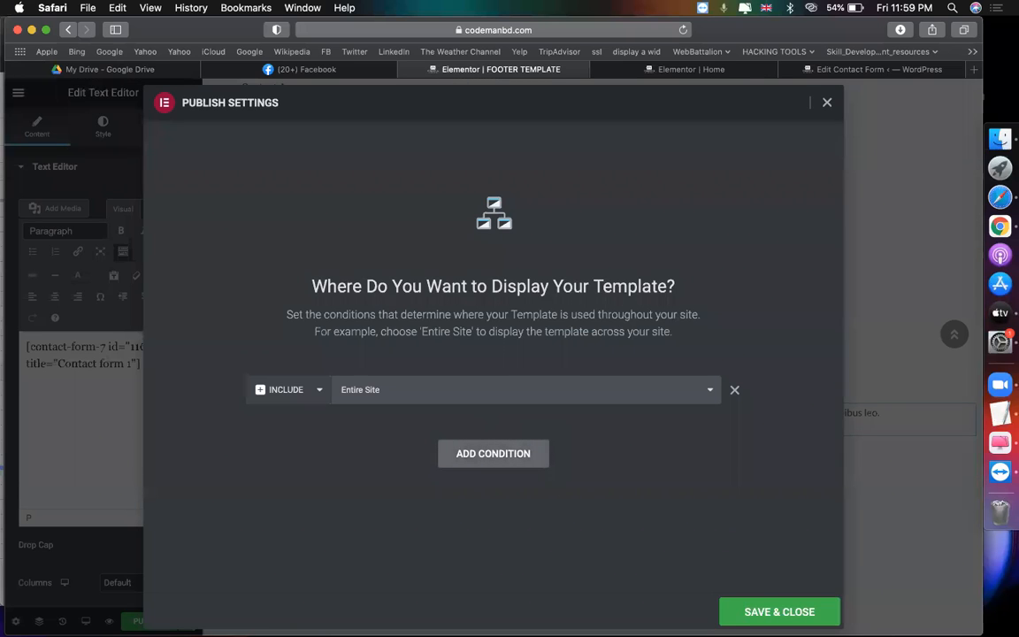
{"action": "left_click", "coordinate": [751, 613]}
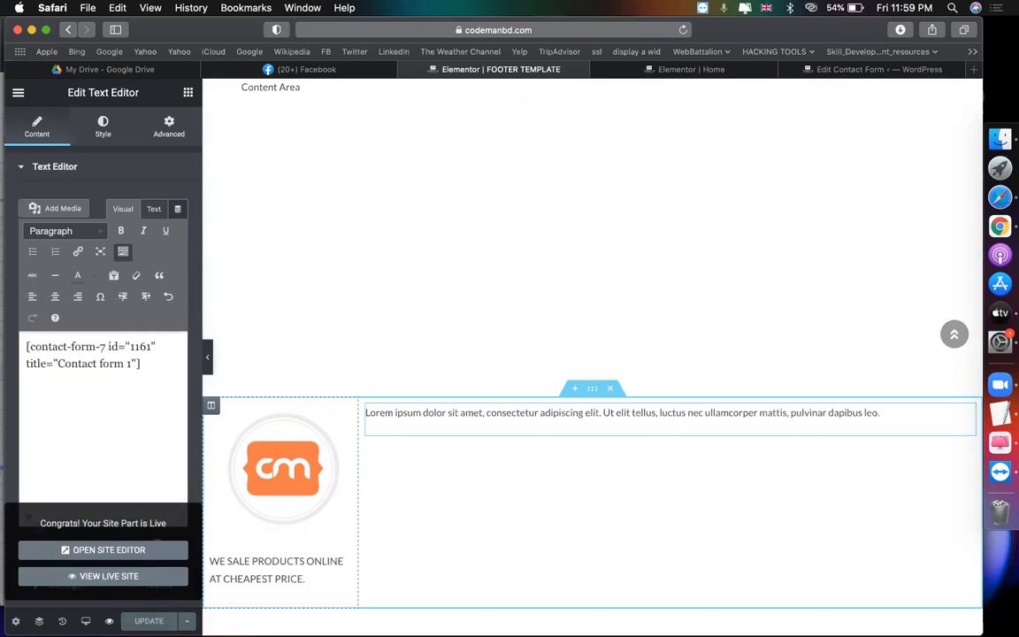
Step: View the live site and preview the Home page, checking the logo, tagline and contact form in its footer
{"action": "left_click", "coordinate": [151, 585]}
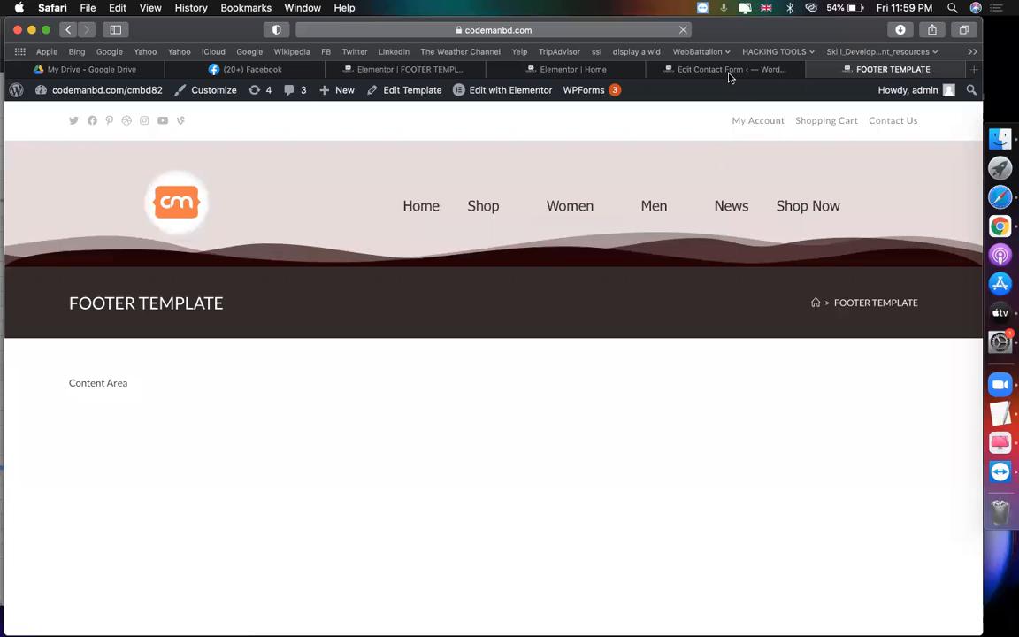
{"action": "left_click", "coordinate": [593, 74]}
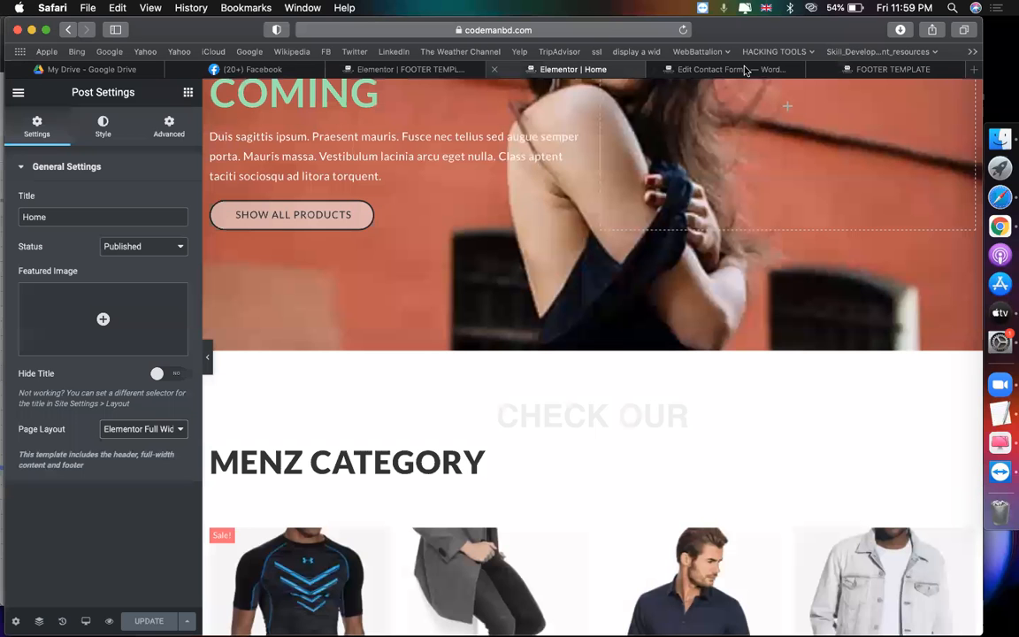
{"action": "left_click", "coordinate": [109, 621]}
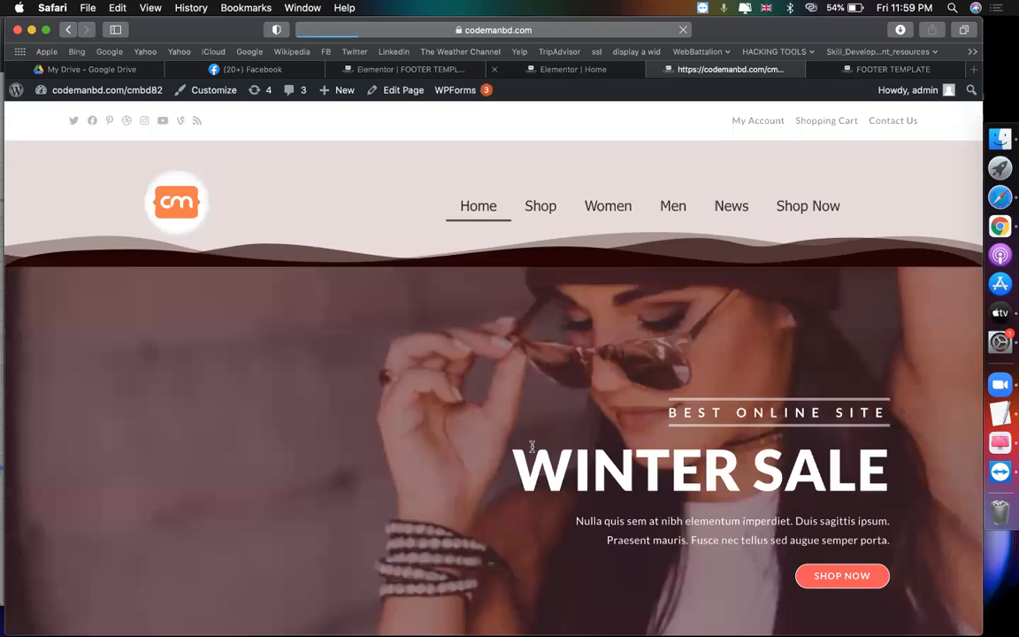
{"action": "scroll", "coordinate": [532, 447], "scroll_direction": "down", "scroll_amount": 20}
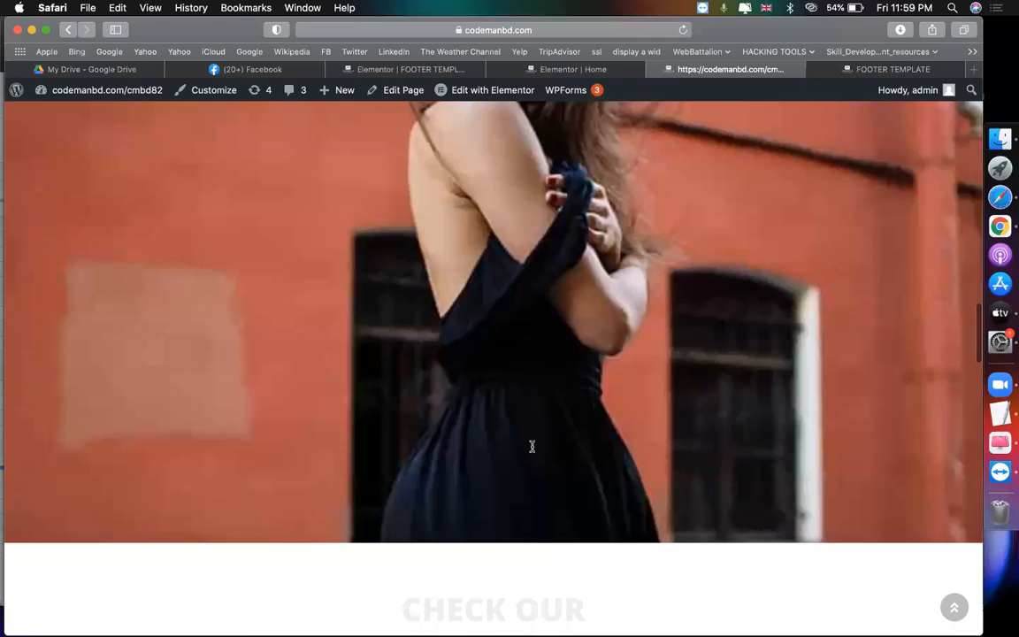
{"action": "scroll", "coordinate": [531, 446], "scroll_direction": "down", "scroll_amount": 10}
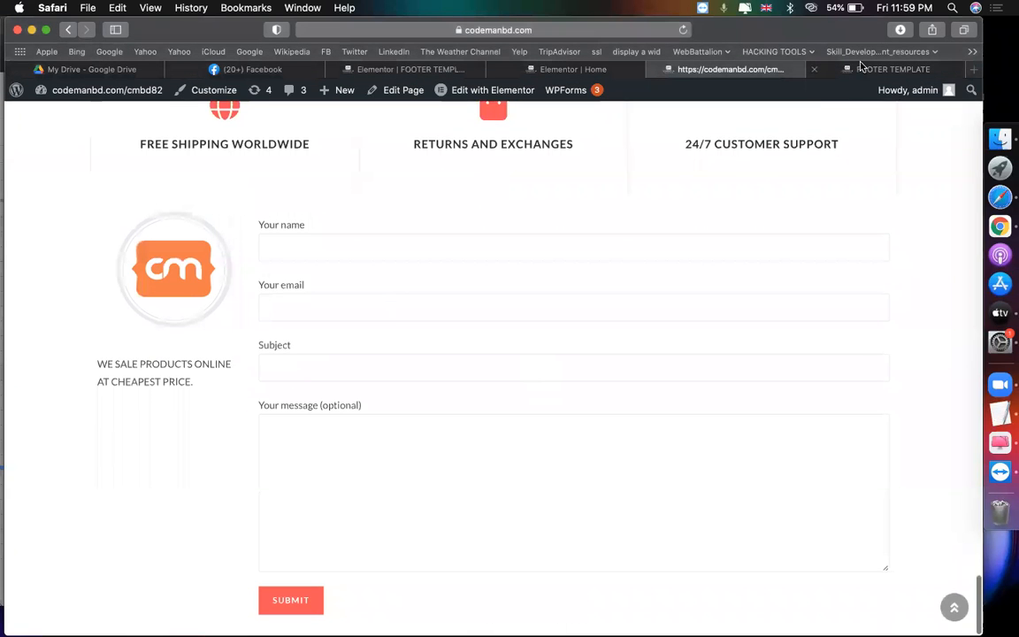
{"action": "mouse_move", "coordinate": [864, 73]}
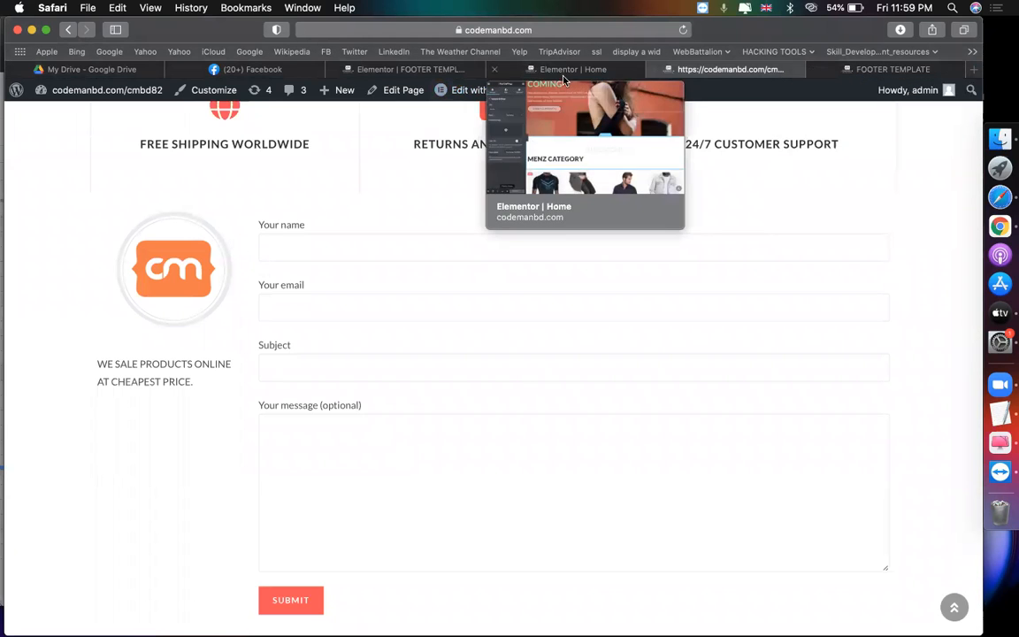
Step: In the live FOOTER TEMPLATE browser tab, go to the dashboard and open Contact form 1 for editing
{"action": "left_click", "coordinate": [841, 69]}
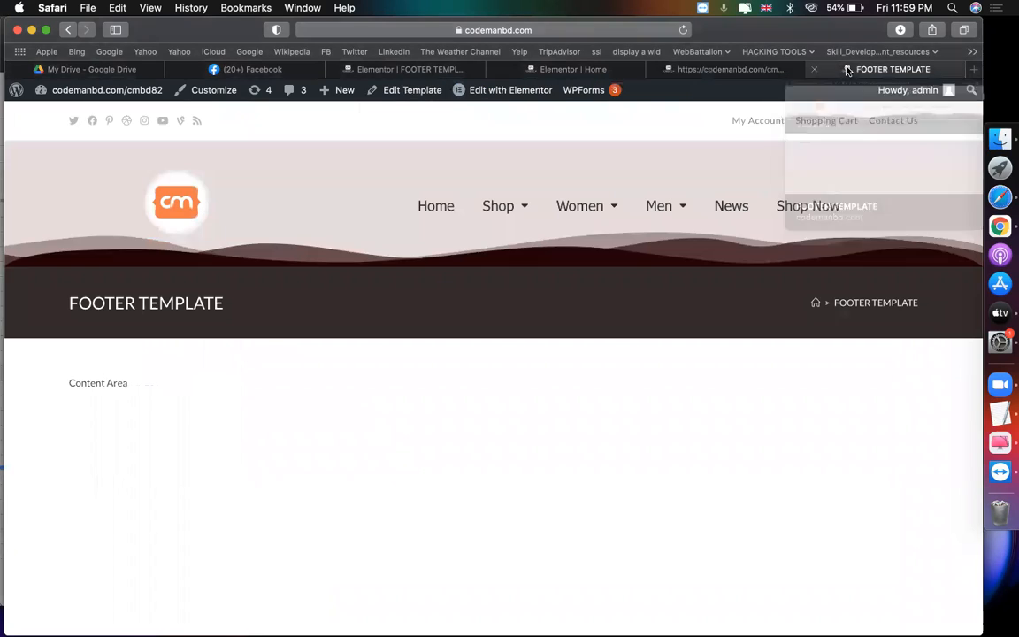
{"action": "left_click", "coordinate": [506, 98]}
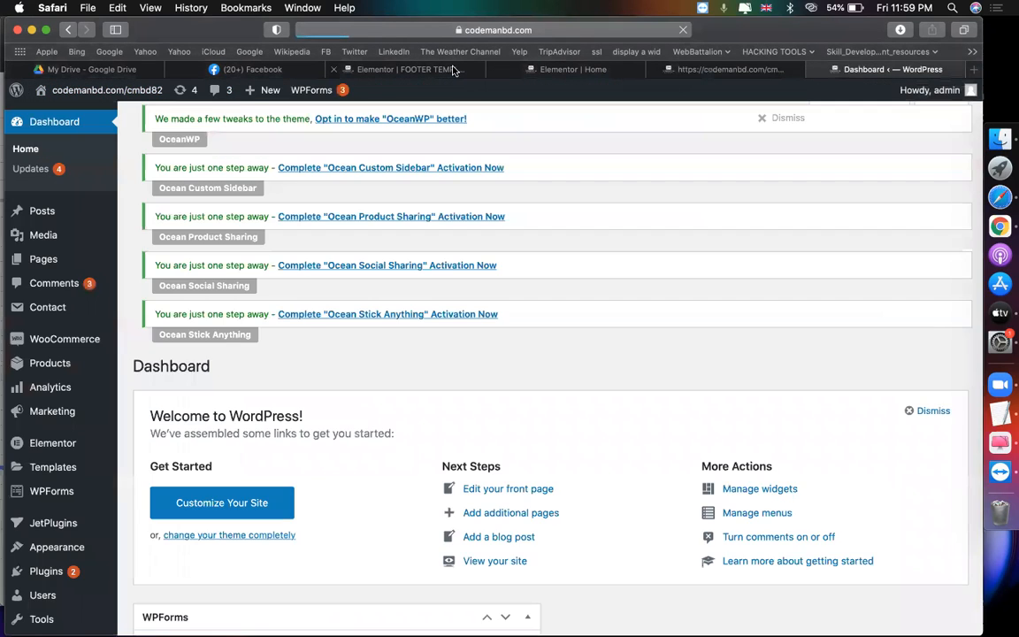
{"action": "left_click", "coordinate": [416, 69]}
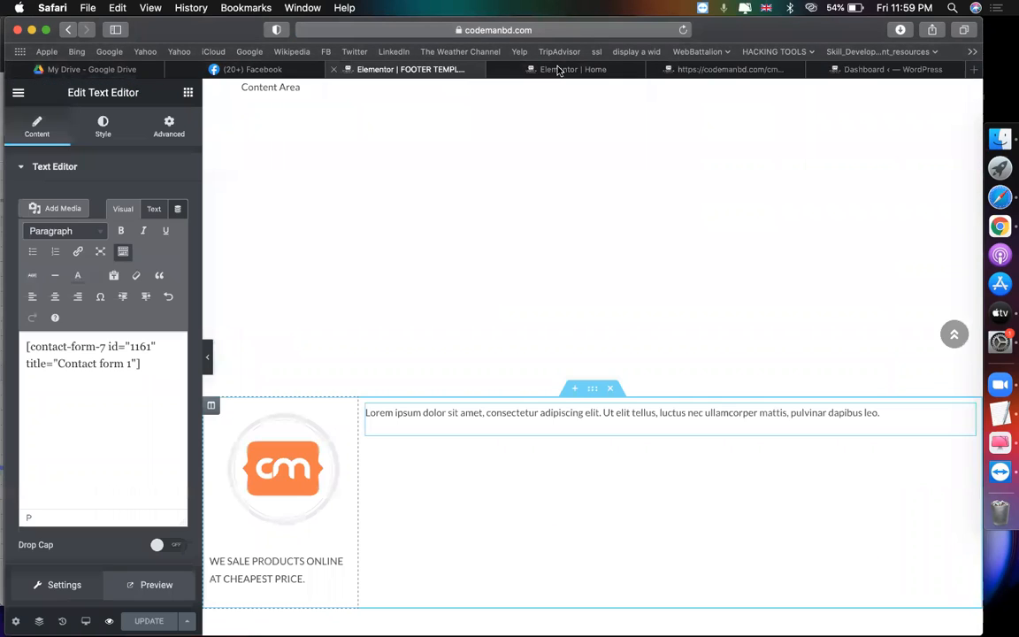
{"action": "left_click", "coordinate": [721, 71]}
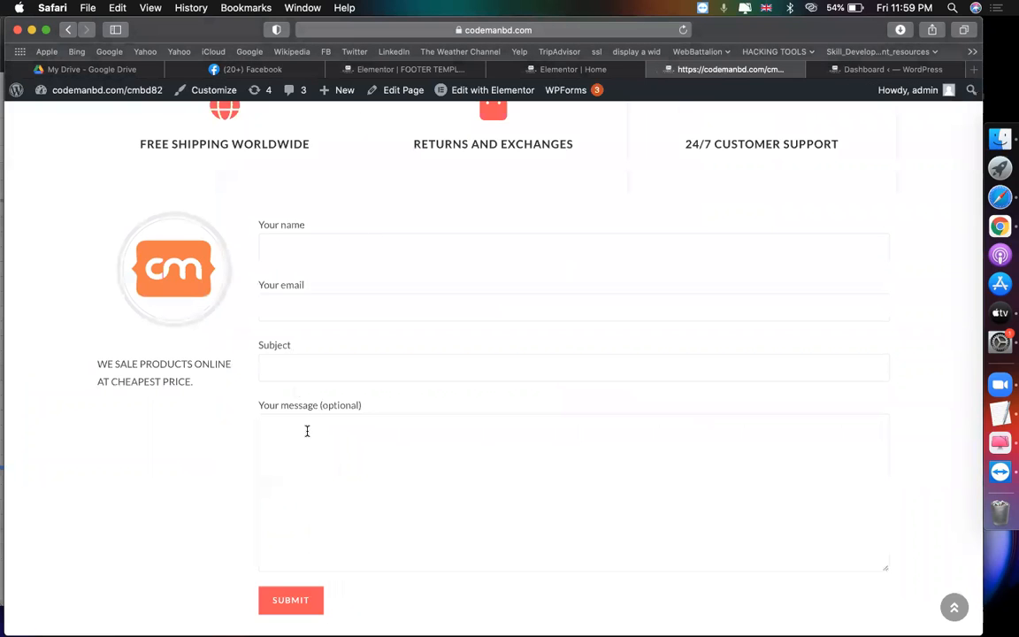
{"action": "left_click", "coordinate": [875, 71]}
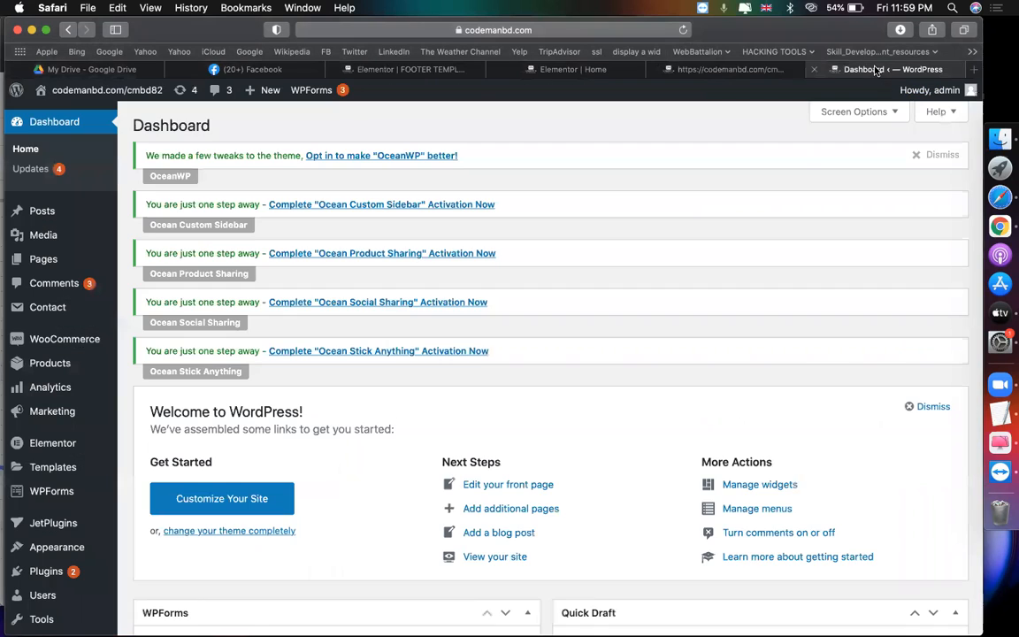
{"action": "left_click", "coordinate": [130, 312]}
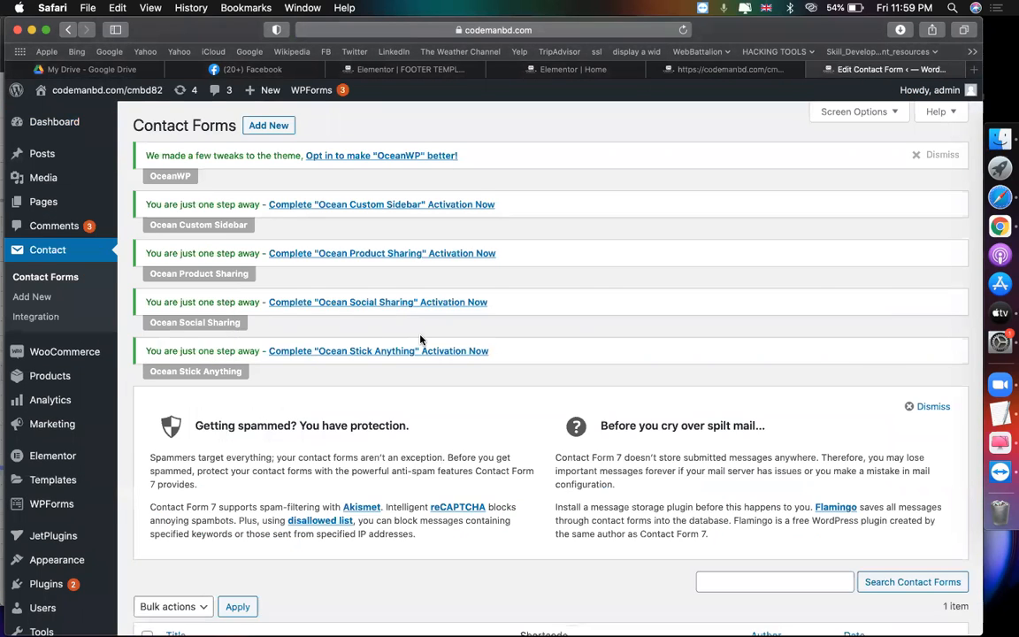
{"action": "scroll", "coordinate": [231, 531], "scroll_direction": "down", "scroll_amount": 4}
{"action": "left_click", "coordinate": [172, 518]}
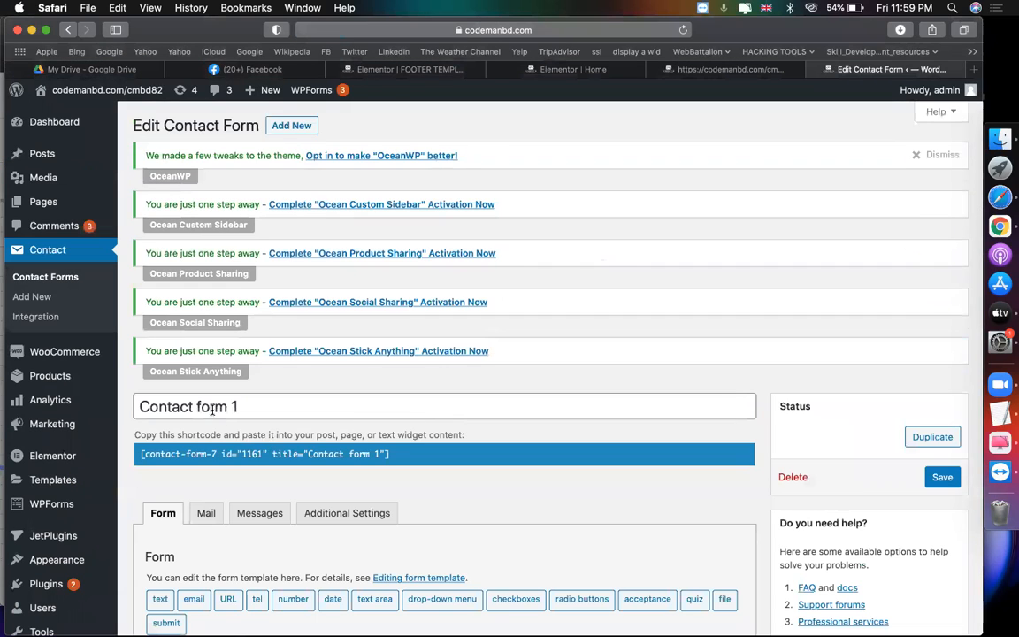
Step: Remove the Subject and Your message fields from the form template and save the contact form
{"action": "scroll", "coordinate": [213, 409], "scroll_direction": "down", "scroll_amount": 4}
{"action": "left_click_drag", "start_coordinate": [409, 471], "coordinate": [137, 408]}
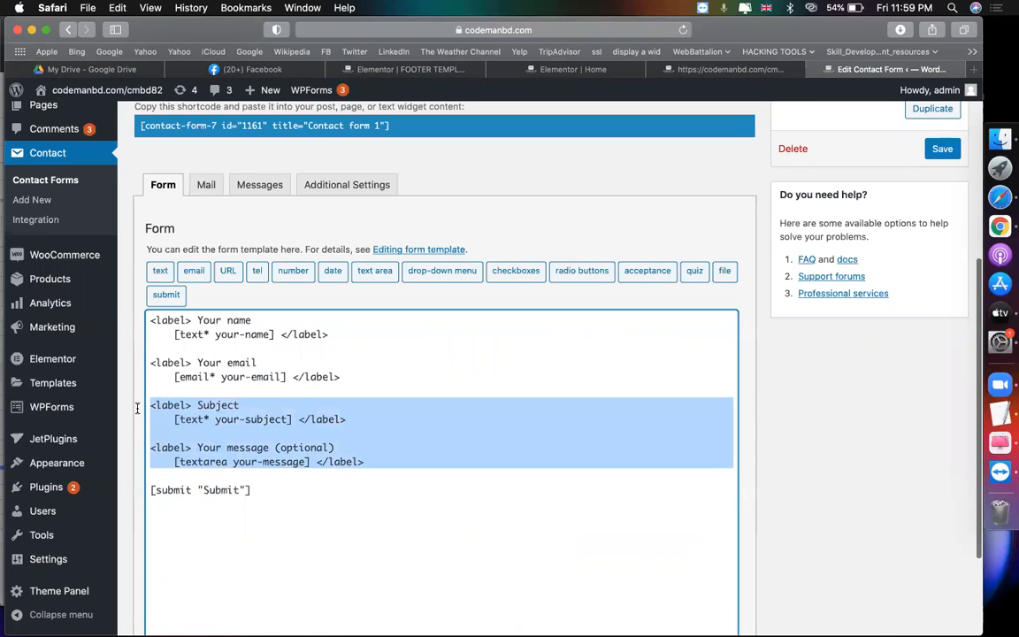
{"action": "key", "text": "BackSpace"}
{"action": "key", "text": "BackSpace"}
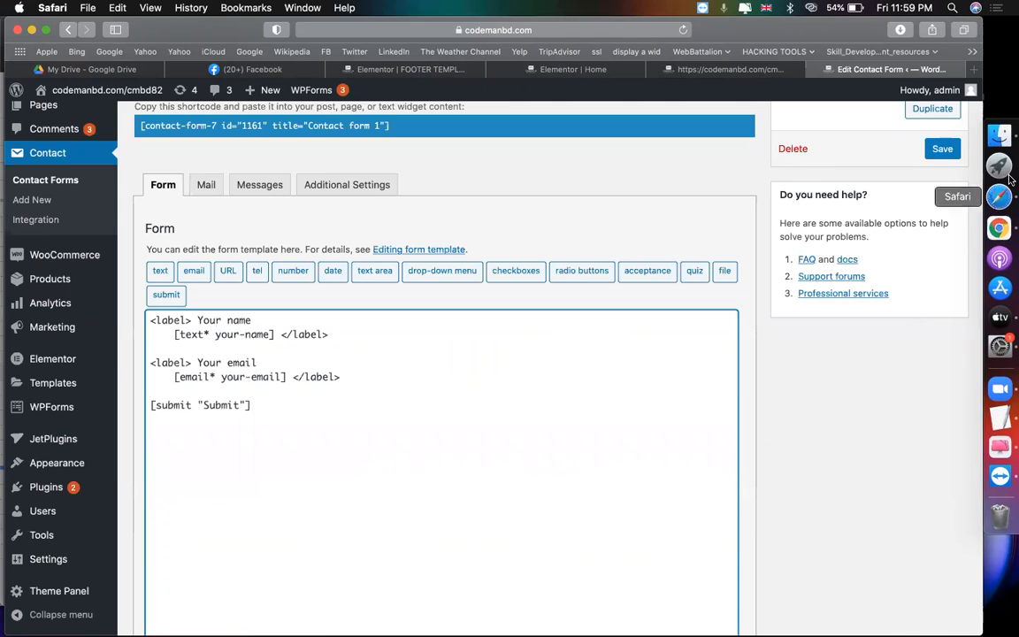
{"action": "left_click", "coordinate": [942, 149]}
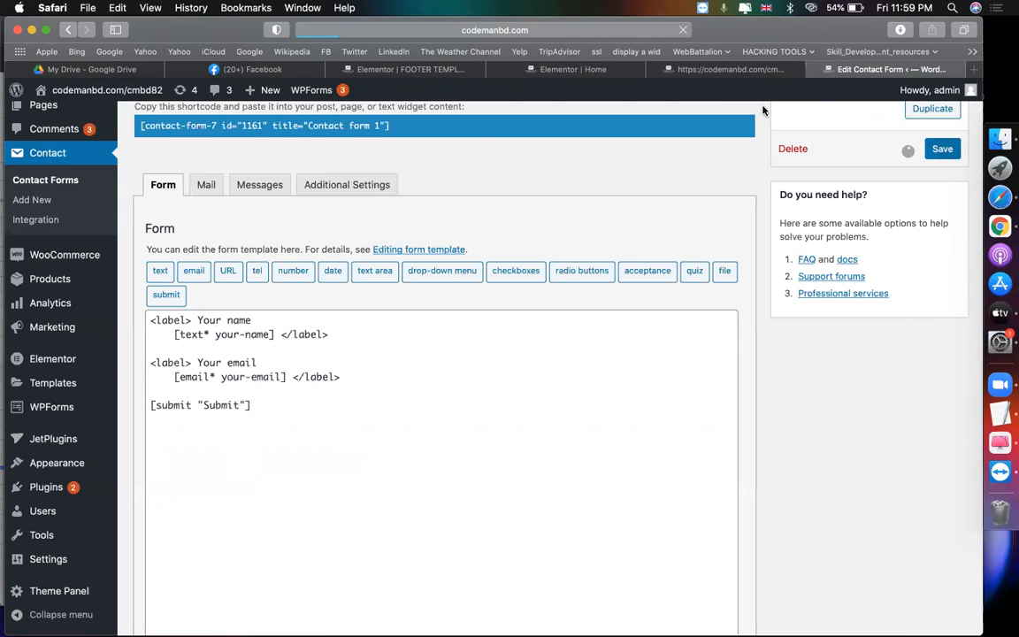
Step: Reload the Home page preview and check the shortened contact form in the footer
{"action": "left_click", "coordinate": [713, 70]}
{"action": "left_click", "coordinate": [682, 30]}
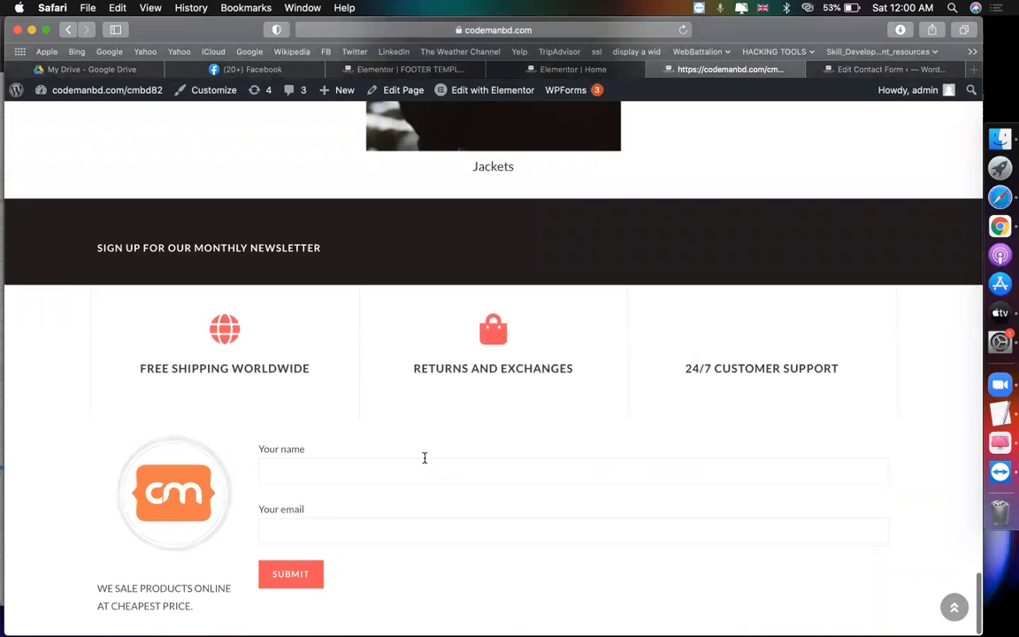
{"action": "mouse_move", "coordinate": [544, 85]}
Step: Return to the FOOTER TEMPLATE editor and duplicate the column holding the contact form
{"action": "left_click", "coordinate": [573, 70]}
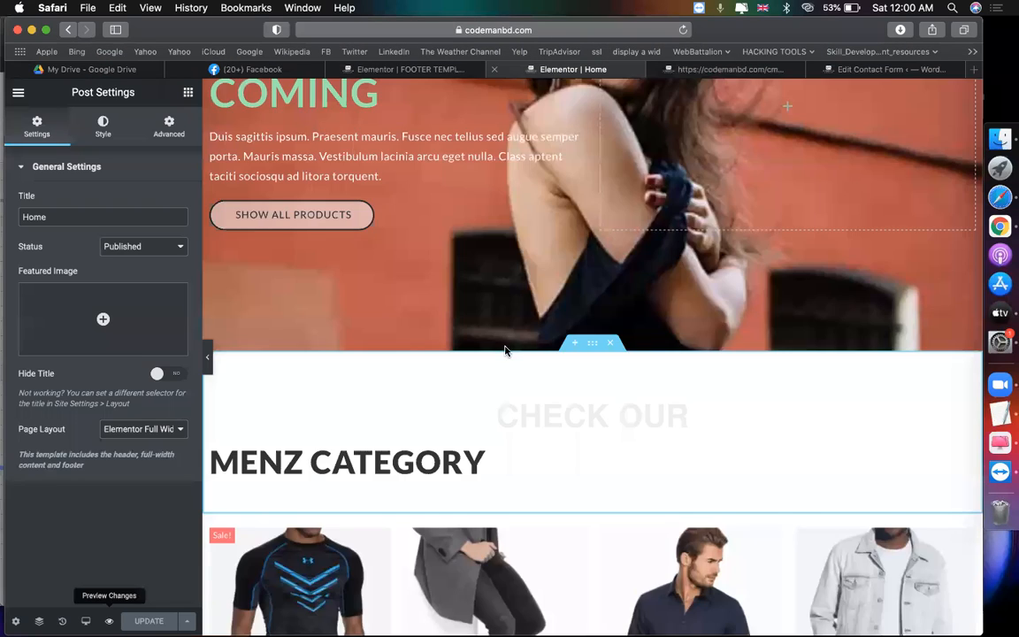
{"action": "scroll", "coordinate": [427, 92], "scroll_direction": "down", "scroll_amount": 5}
{"action": "key", "text": "ctrl+shift+Tab"}
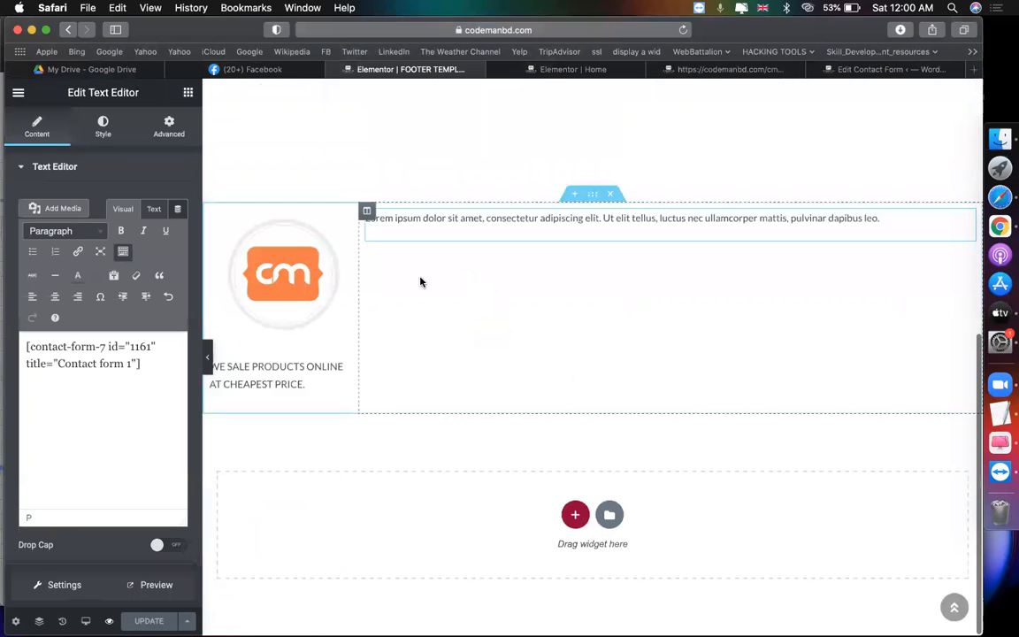
{"action": "left_click", "coordinate": [368, 213]}
{"action": "right_click", "coordinate": [367, 213]}
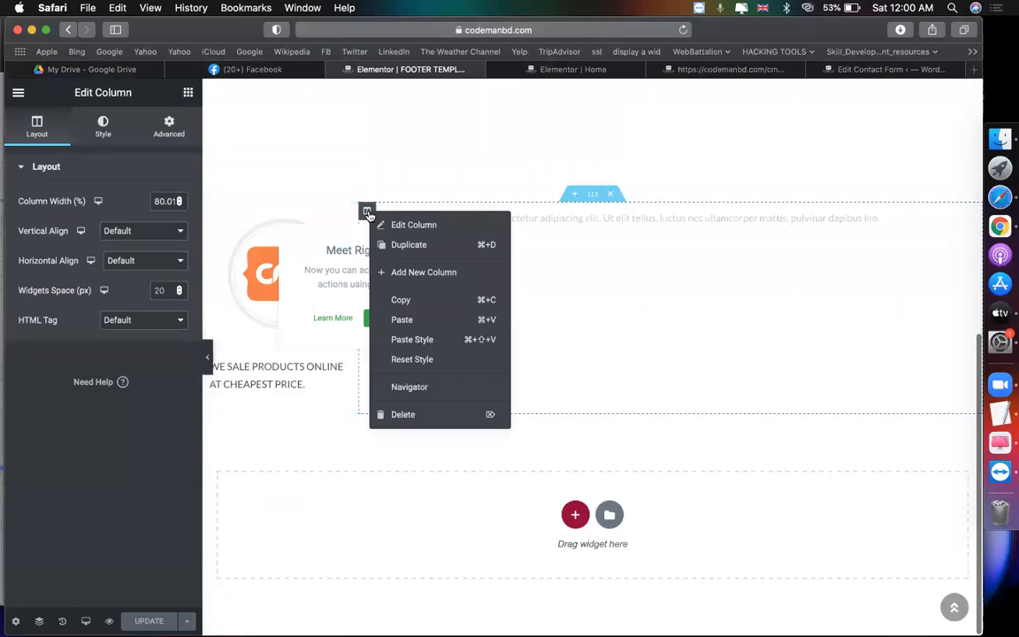
{"action": "left_click", "coordinate": [409, 246]}
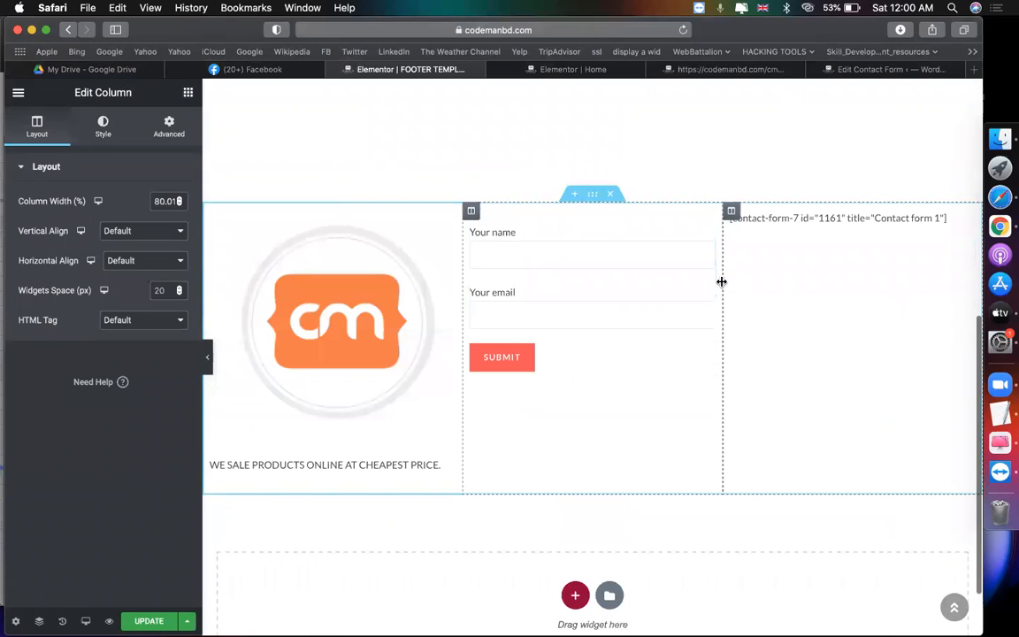
Step: Delete the middle contact form column, and duplicate the remaining form column to restore three columns
{"action": "left_click", "coordinate": [887, 221]}
{"action": "left_click", "coordinate": [607, 299]}
{"action": "right_click", "coordinate": [607, 299]}
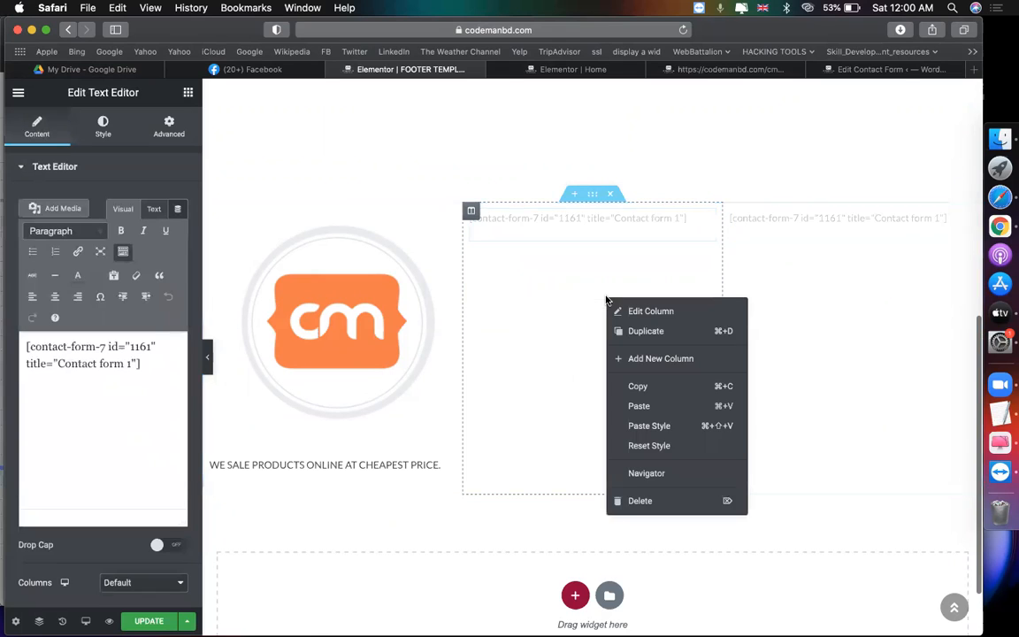
{"action": "left_click", "coordinate": [671, 500]}
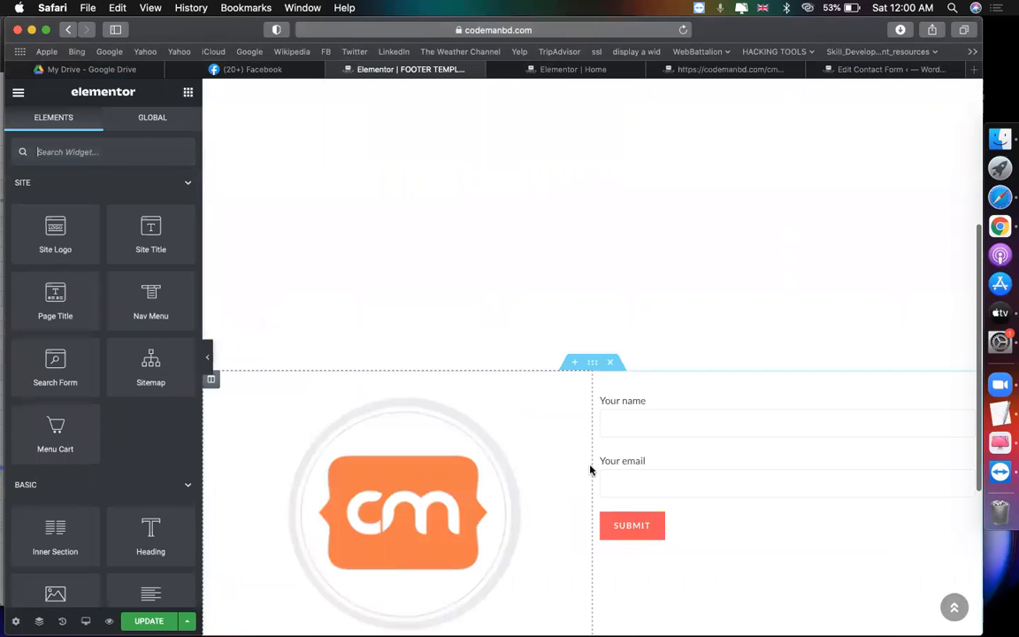
{"action": "right_click", "coordinate": [603, 383]}
{"action": "left_click", "coordinate": [614, 414]}
{"action": "scroll", "coordinate": [459, 462], "scroll_direction": "down", "scroll_amount": 3}
Step: Delete the contact form's Text Editor widget from the footer's middle column
{"action": "left_click", "coordinate": [596, 332]}
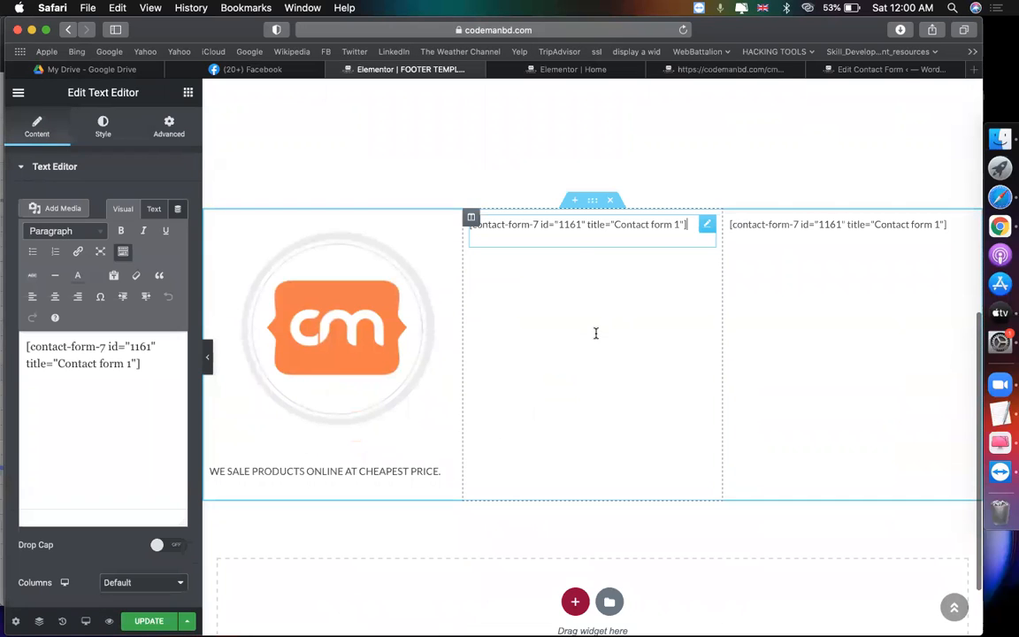
{"action": "right_click", "coordinate": [596, 335]}
{"action": "left_click", "coordinate": [700, 232]}
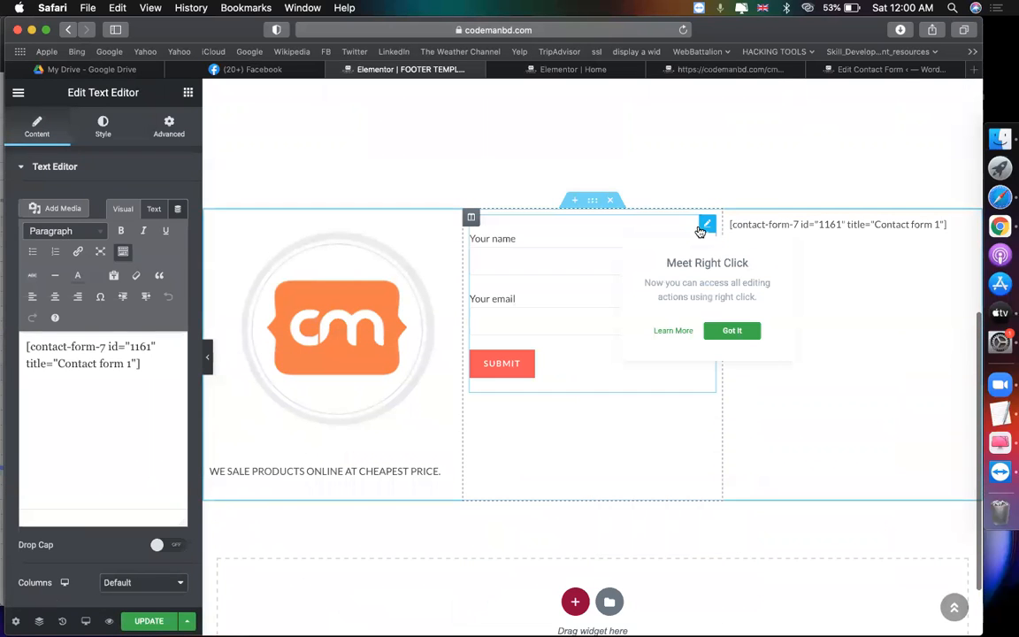
{"action": "right_click", "coordinate": [700, 232]}
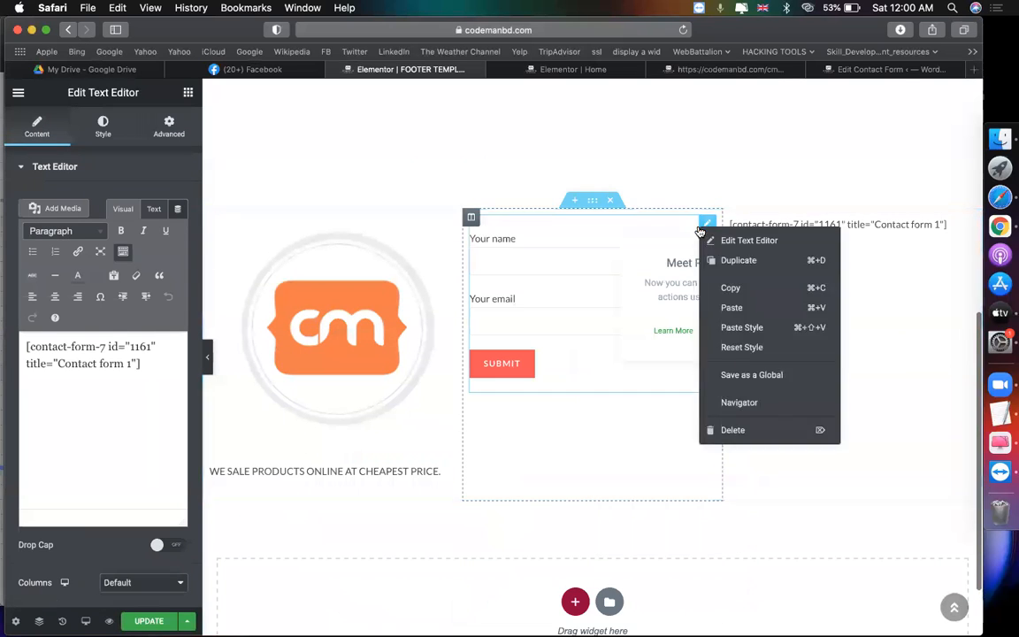
{"action": "left_click", "coordinate": [731, 431]}
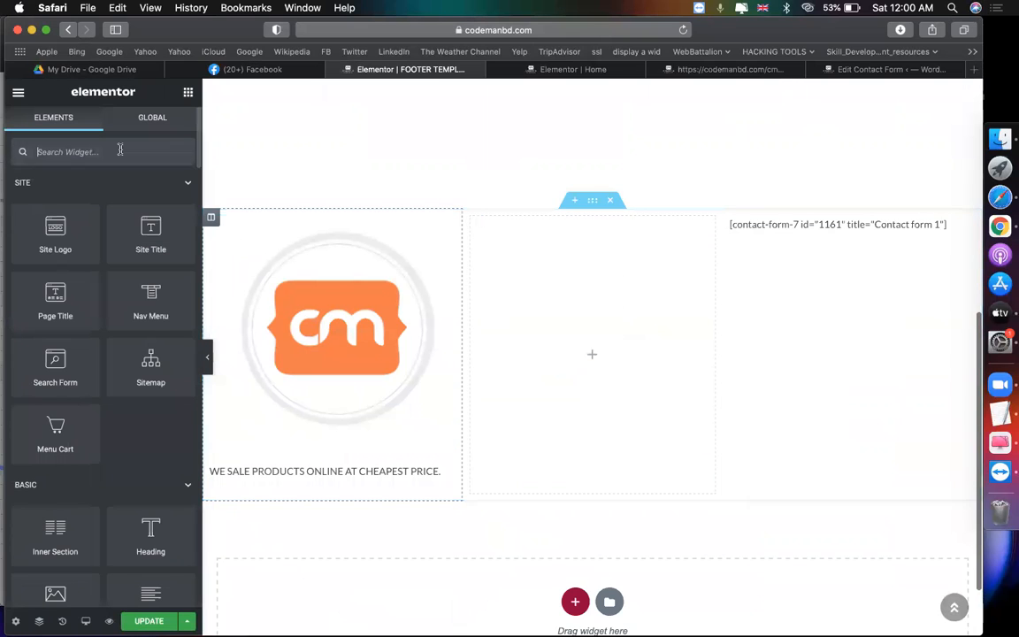
Step: Search the widgets for "PROD" and place a Product Categories widget in the empty middle column
{"action": "type", "text": "PR"}
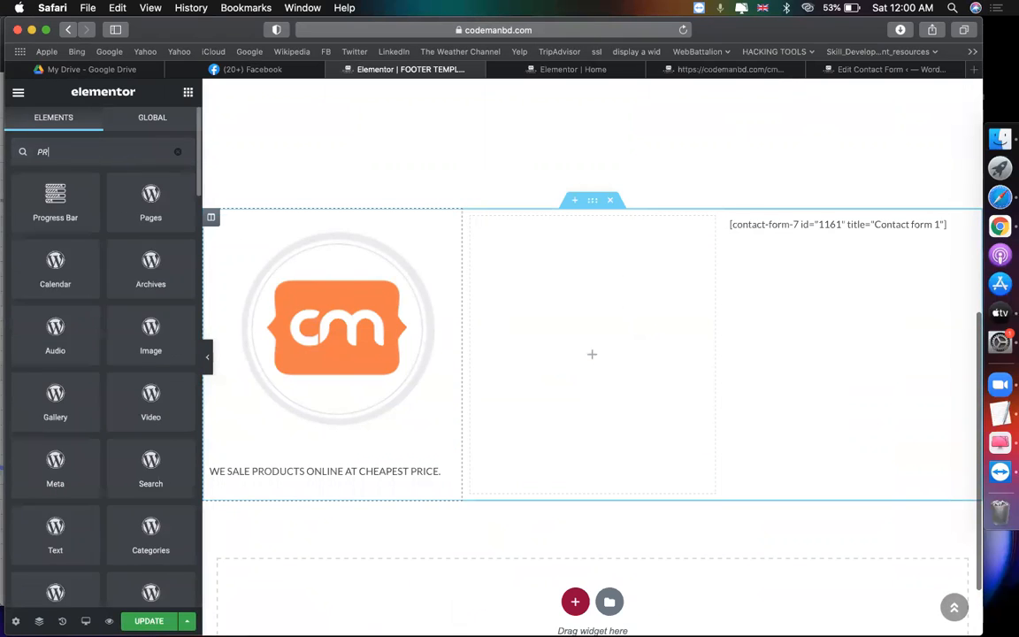
{"action": "type", "text": "OD"}
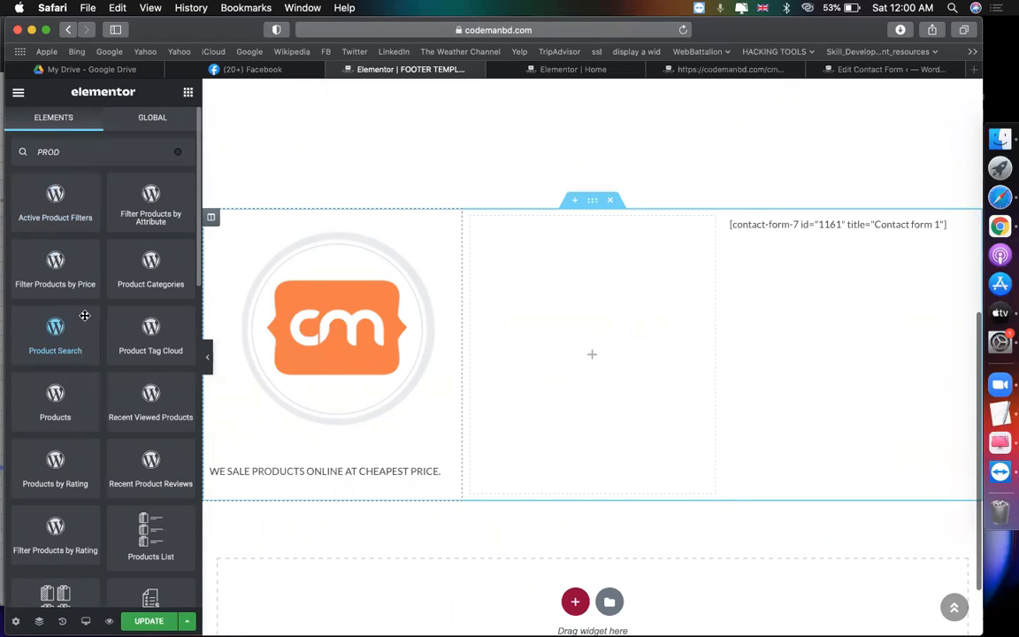
{"action": "left_click_drag", "start_coordinate": [124, 241], "coordinate": [508, 280]}
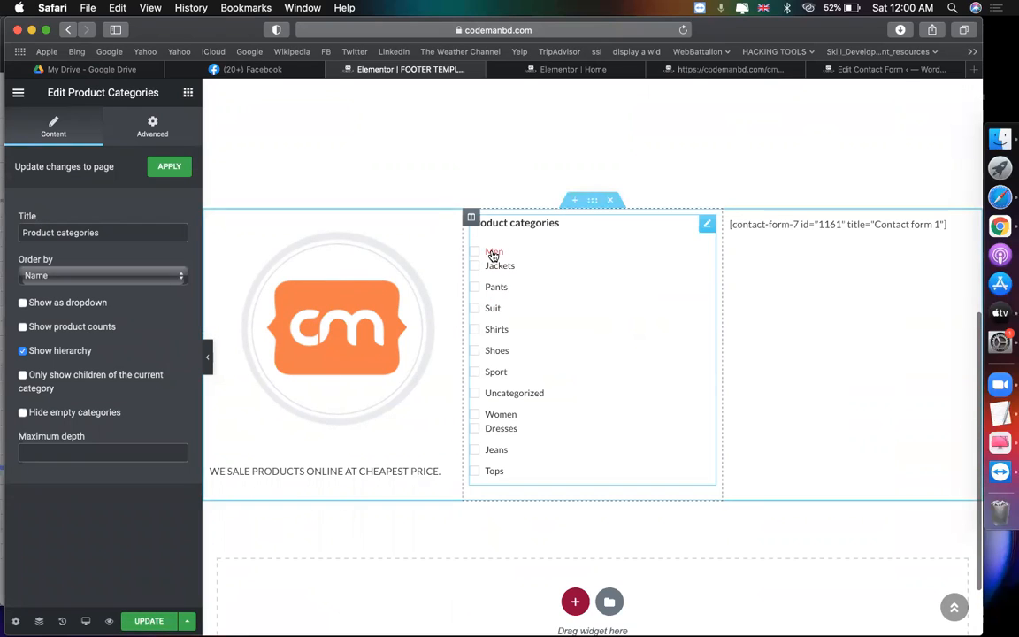
Step: Save the footer template and reload the live site page to check its footer
{"action": "left_click", "coordinate": [141, 621]}
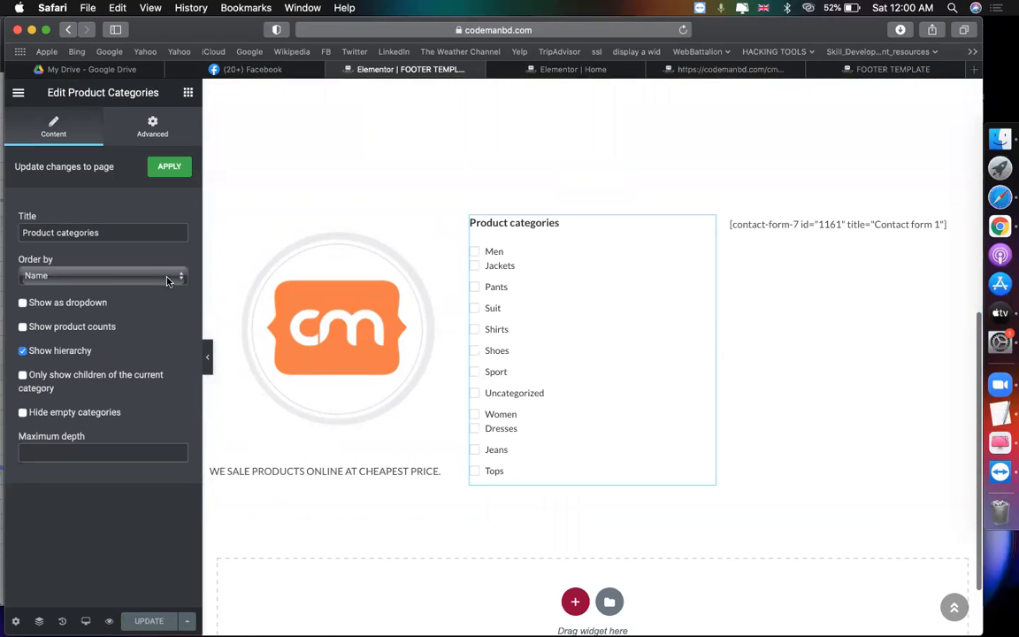
{"action": "left_click", "coordinate": [551, 70]}
{"action": "left_click", "coordinate": [703, 70]}
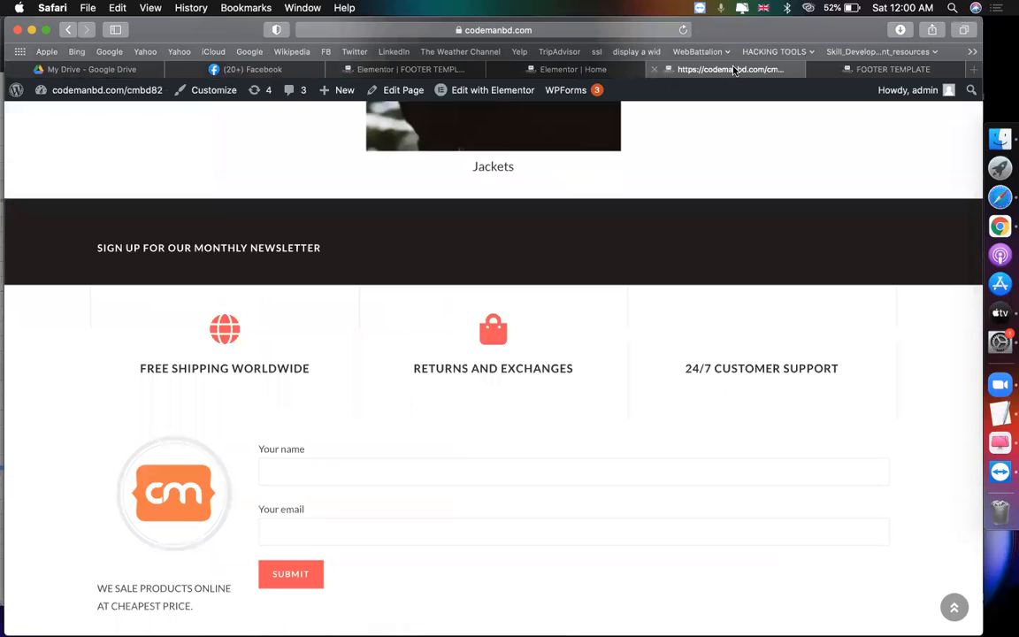
{"action": "left_click", "coordinate": [682, 30]}
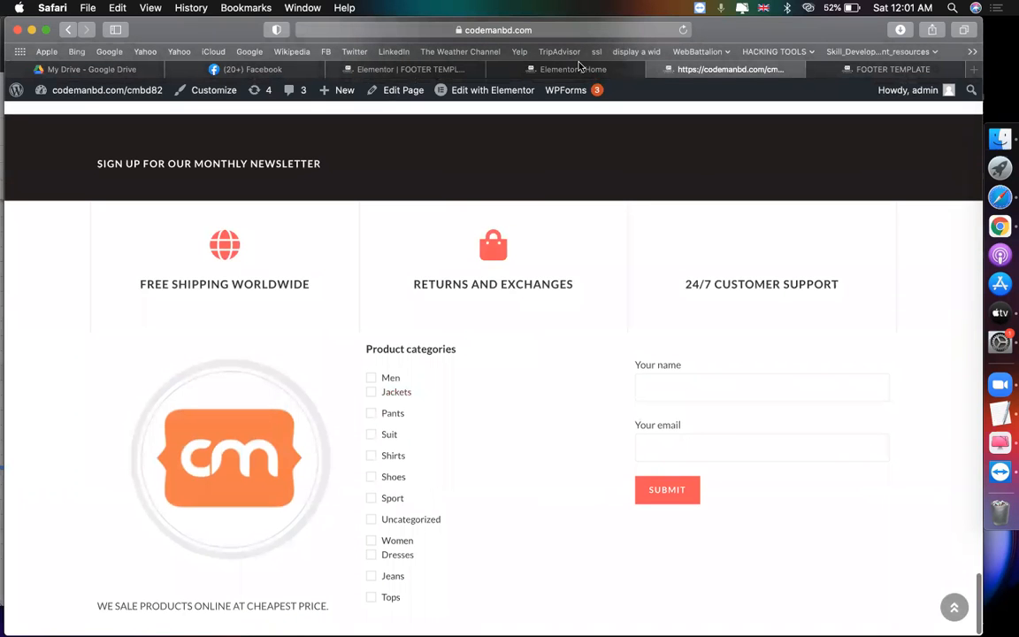
Step: Return to the FOOTER TEMPLATE editor and give the footer section 50 px top and bottom margins and 50 px padding on all sides
{"action": "left_click", "coordinate": [576, 69]}
{"action": "scroll", "coordinate": [530, 316], "scroll_direction": "down", "scroll_amount": 5}
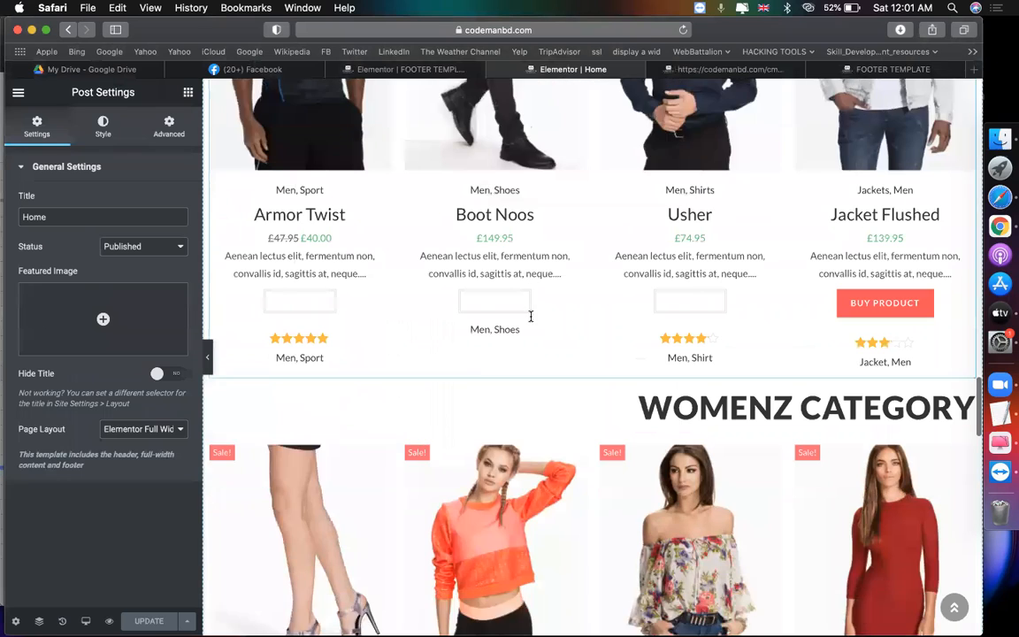
{"action": "left_click", "coordinate": [411, 69]}
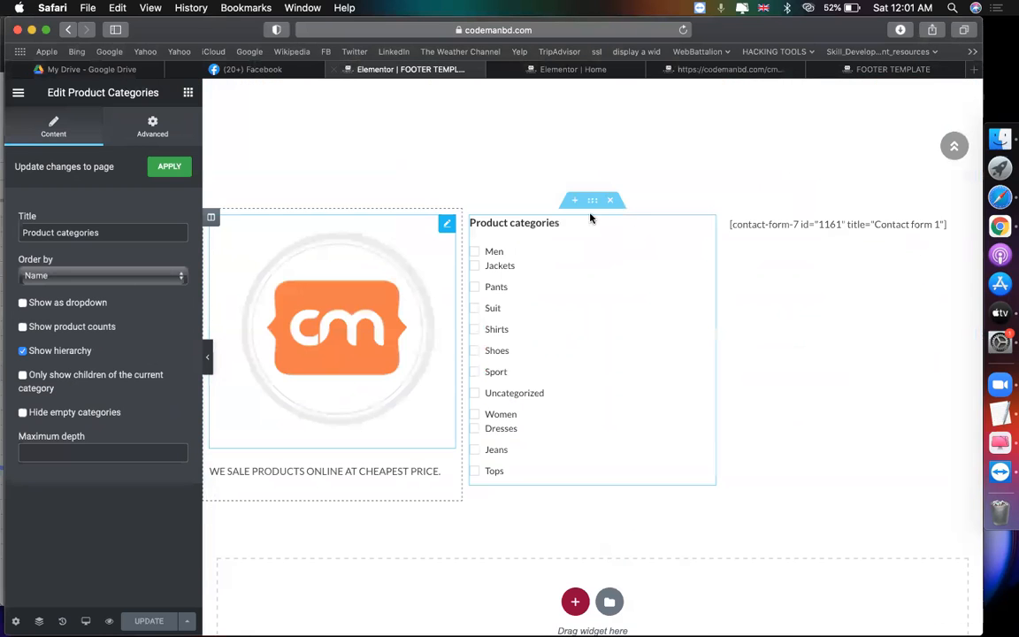
{"action": "left_click", "coordinate": [592, 201]}
{"action": "left_click", "coordinate": [170, 126]}
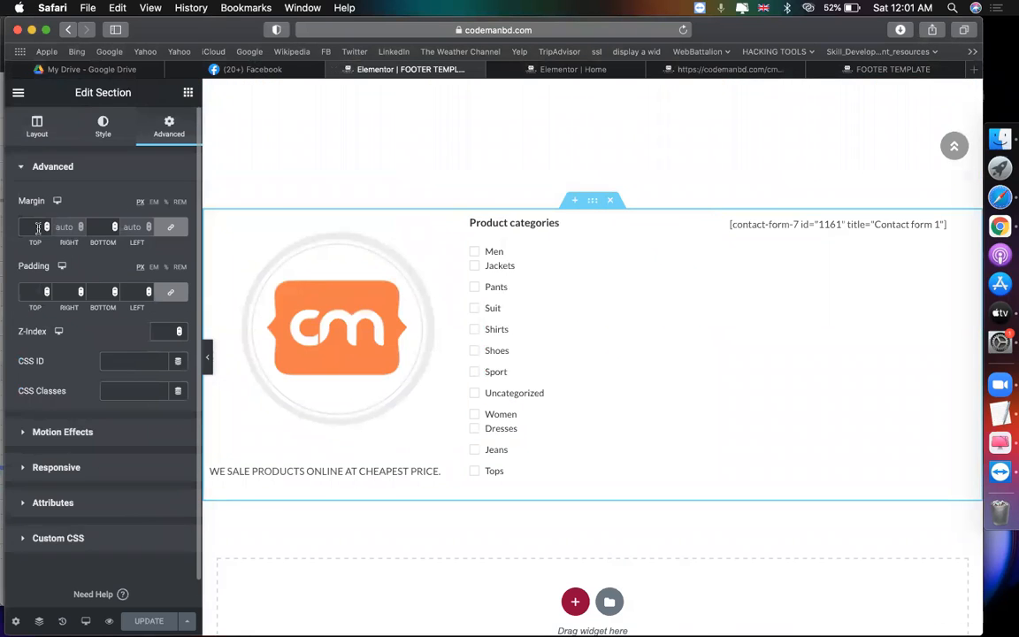
{"action": "type", "text": "50"}
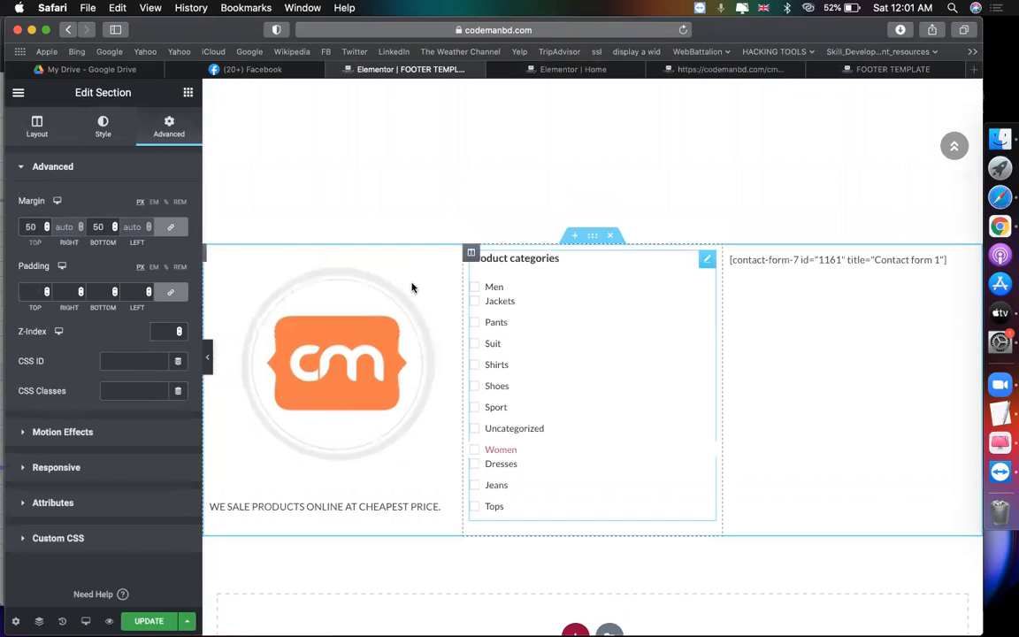
{"action": "left_click", "coordinate": [29, 292]}
{"action": "type", "text": "50"}
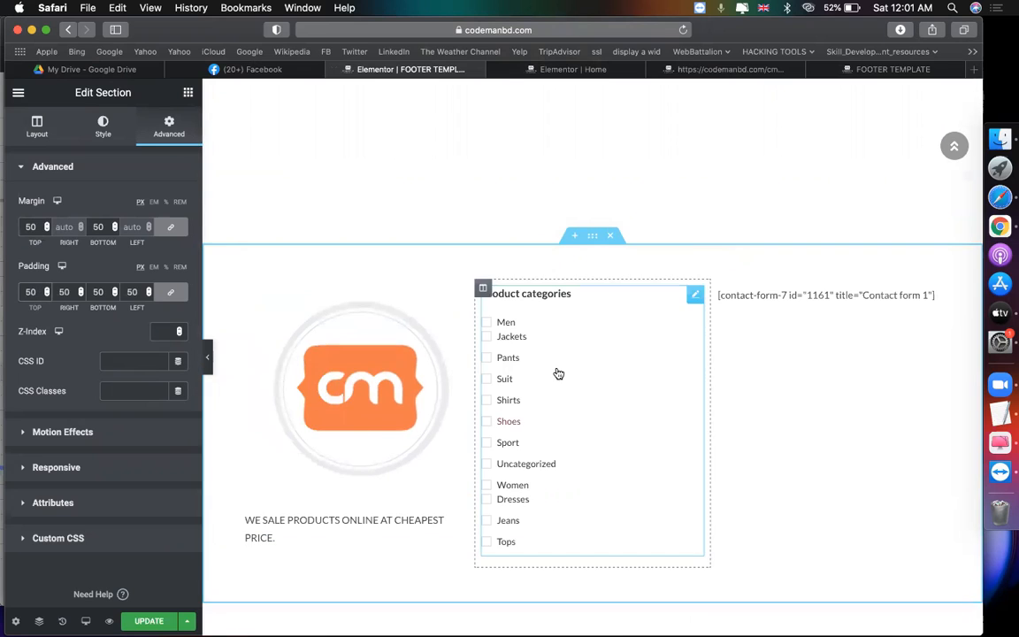
Step: Add a Clouds shape divider along the bottom of the footer section and color it dark red #471010
{"action": "left_click", "coordinate": [76, 126]}
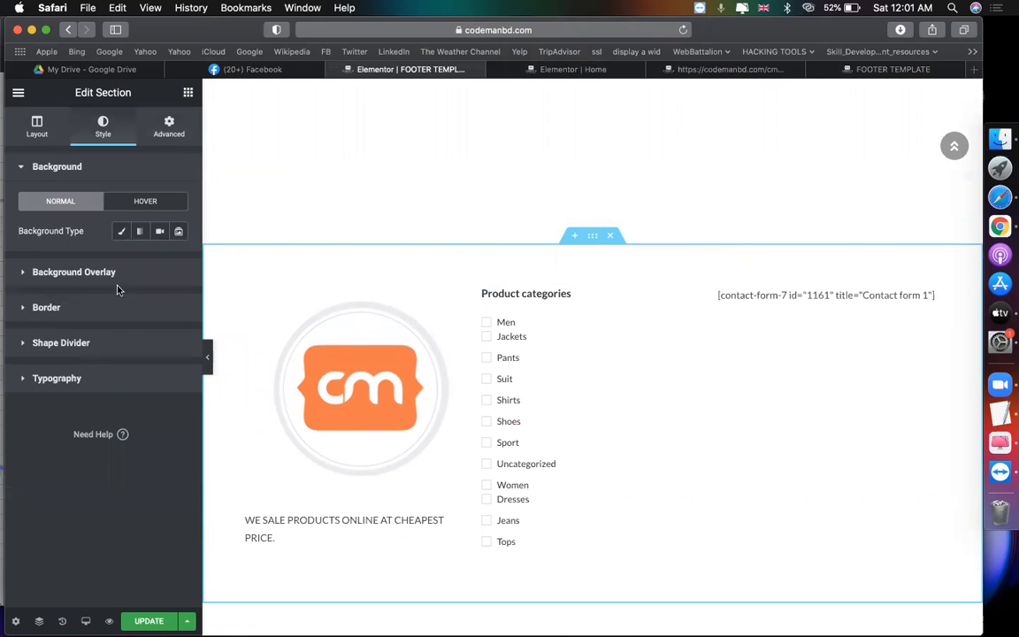
{"action": "left_click", "coordinate": [104, 345]}
{"action": "left_click", "coordinate": [146, 315]}
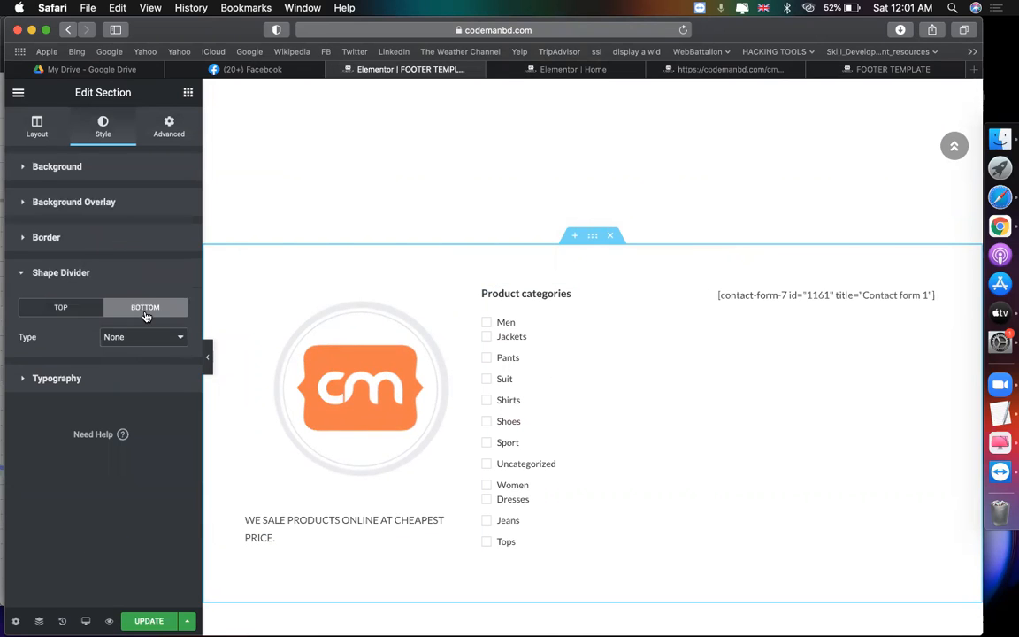
{"action": "left_click", "coordinate": [141, 337]}
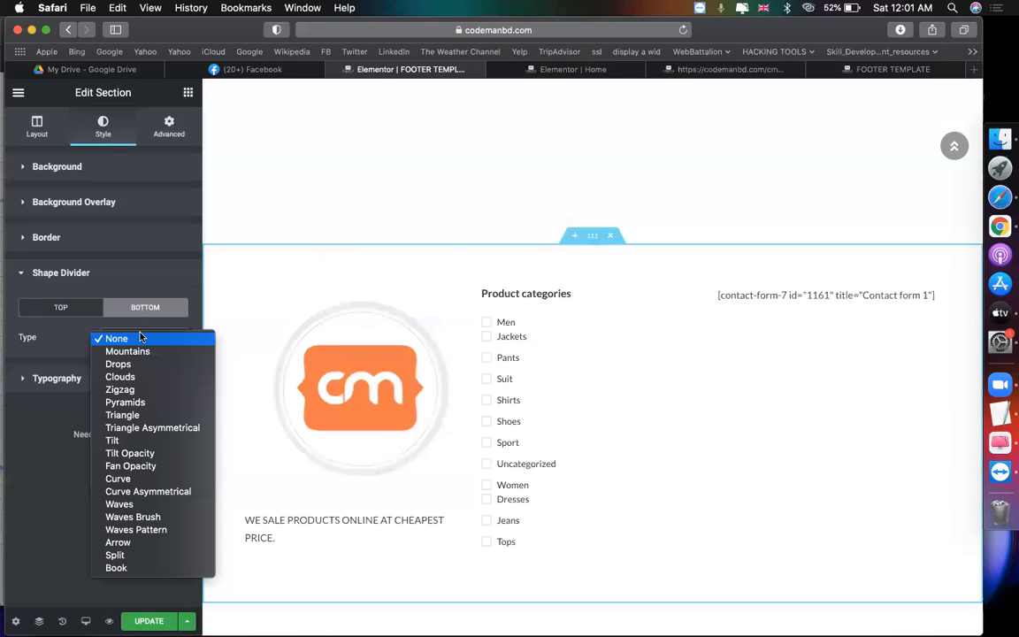
{"action": "left_click", "coordinate": [130, 377]}
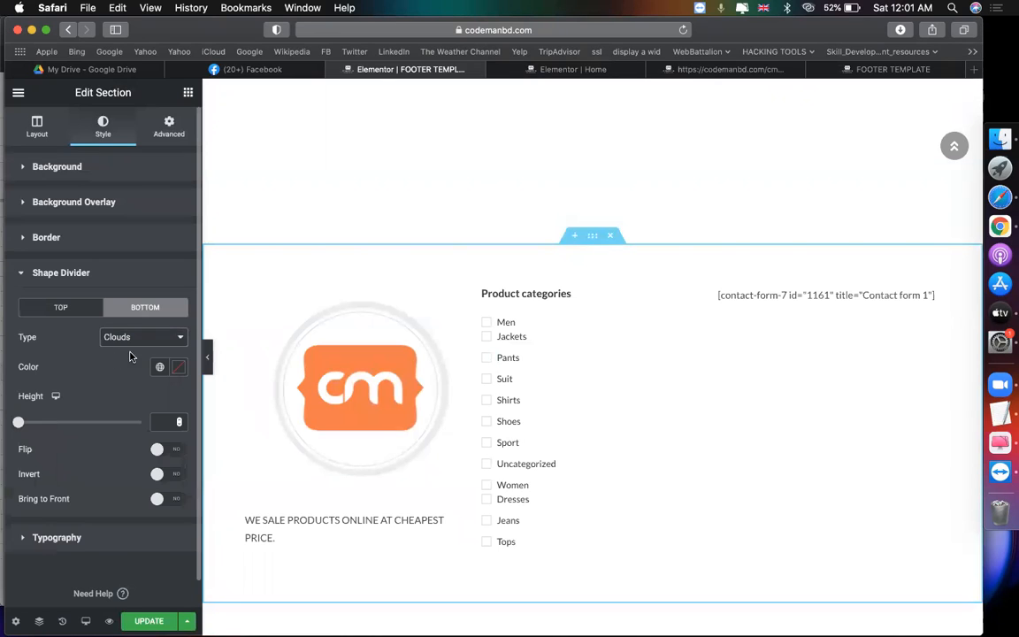
{"action": "left_click", "coordinate": [177, 367]}
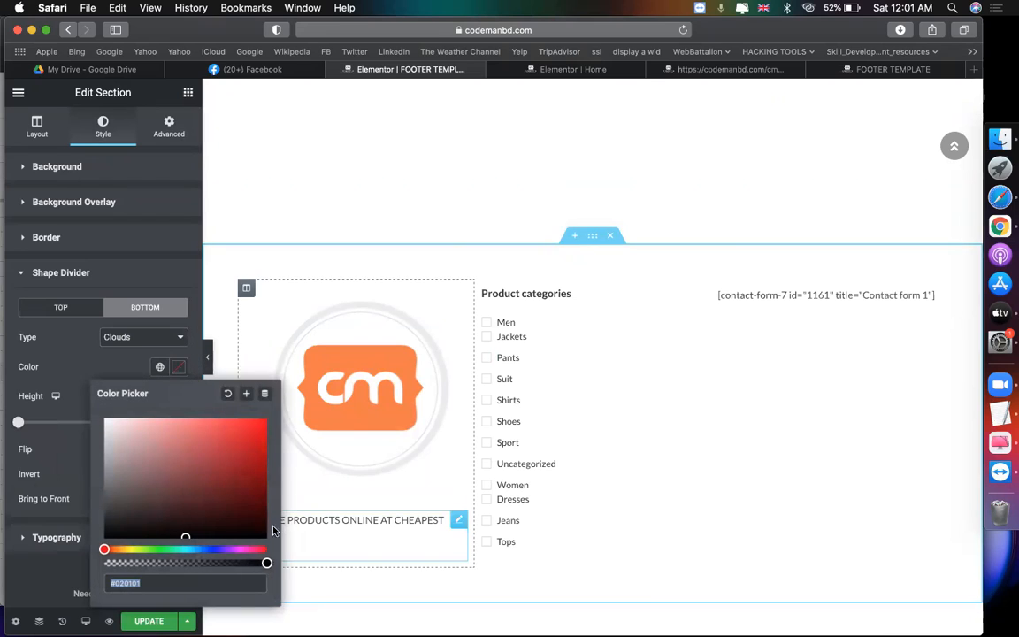
{"action": "left_click", "coordinate": [249, 511]}
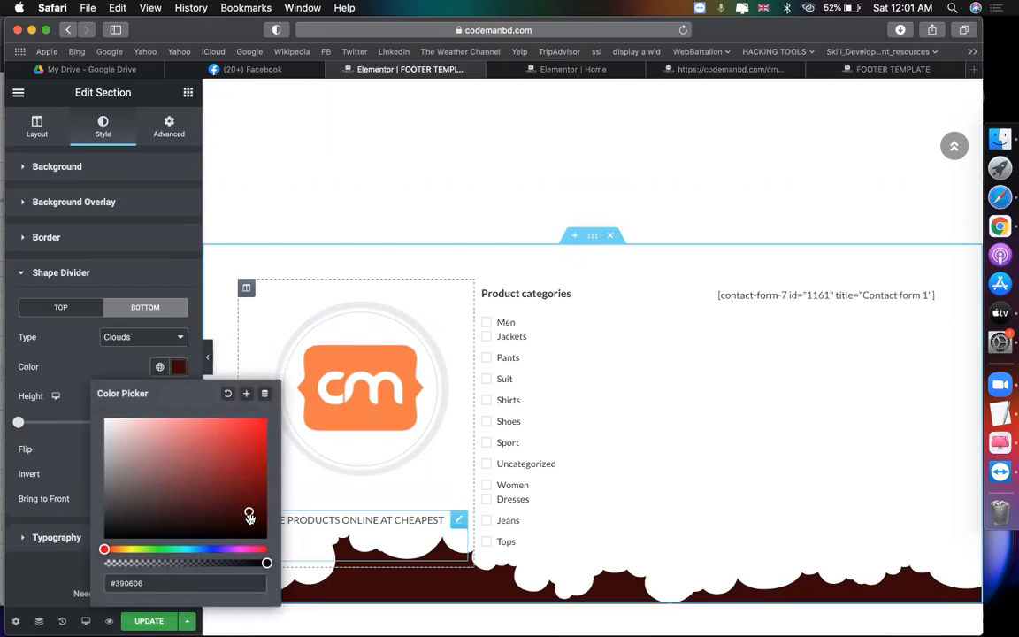
{"action": "left_click", "coordinate": [253, 525]}
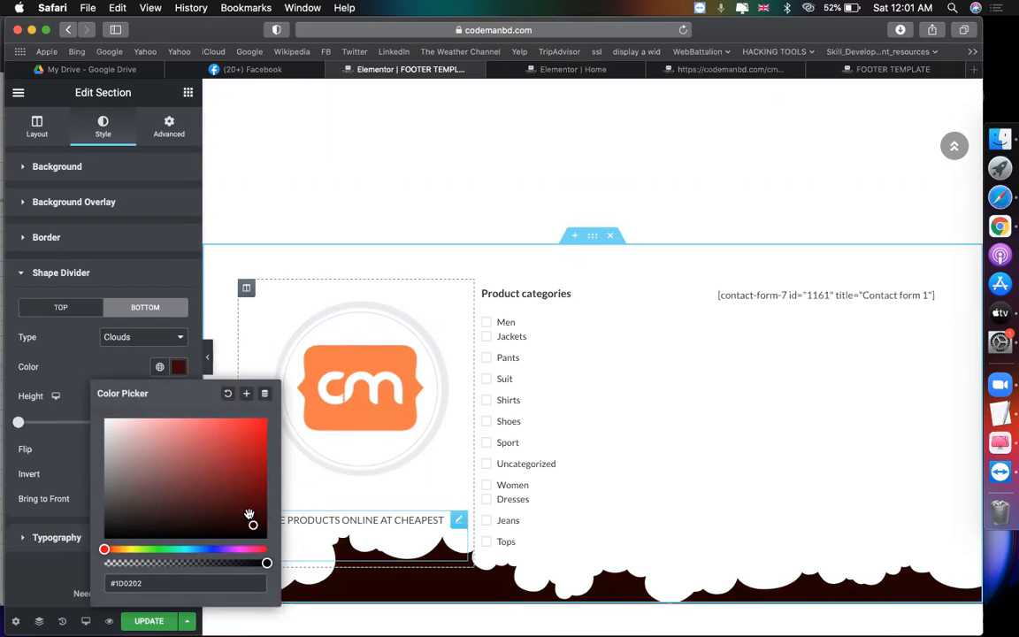
{"action": "left_click", "coordinate": [229, 505]}
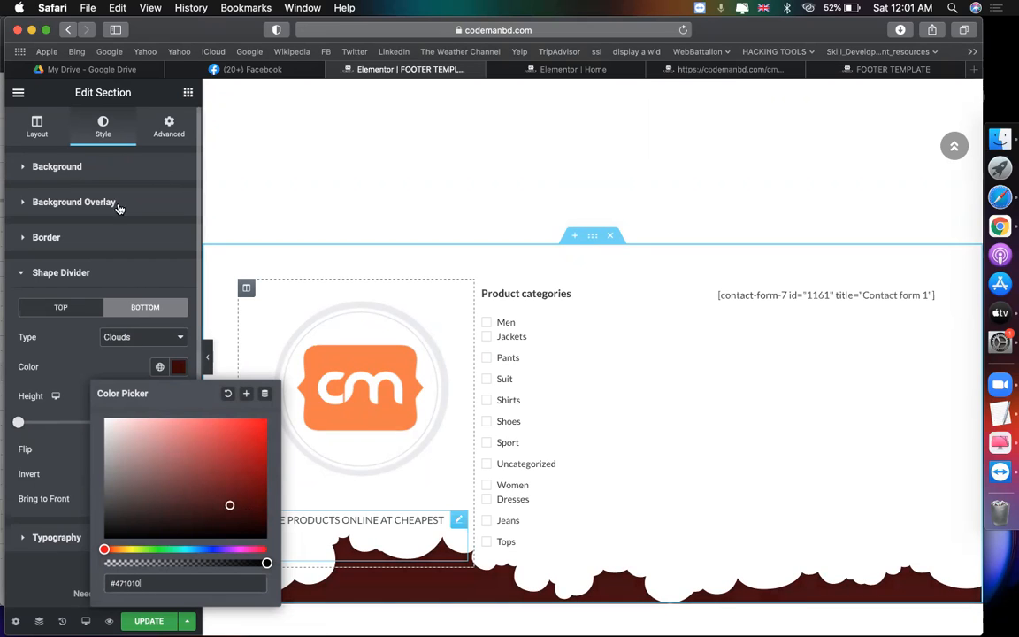
Step: Apply a gradient background to the footer section with #F8EBEB as its first color
{"action": "left_click", "coordinate": [68, 166]}
{"action": "left_click", "coordinate": [69, 166]}
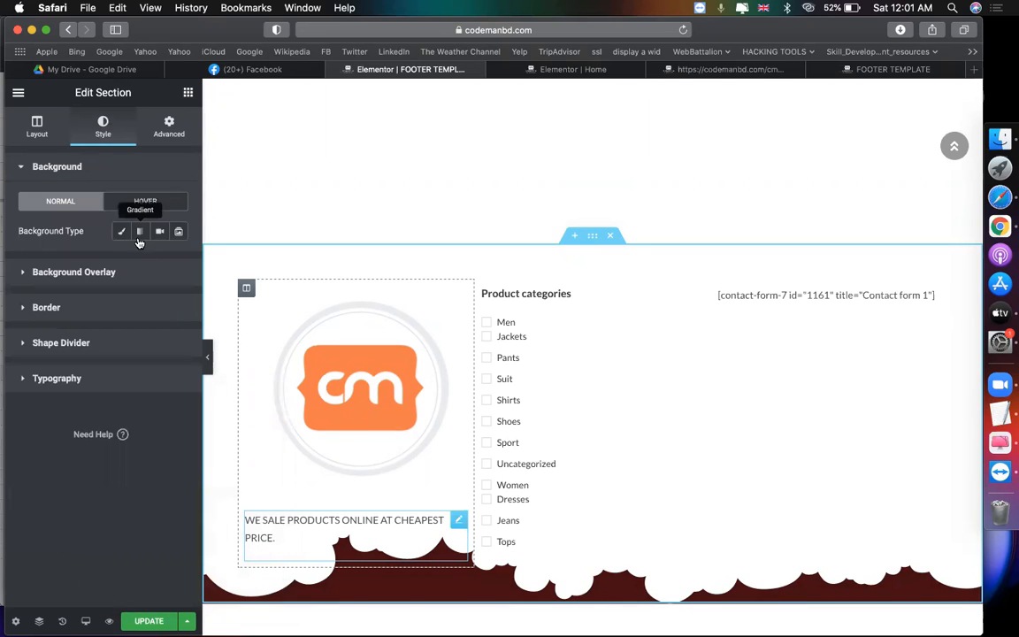
{"action": "left_click", "coordinate": [121, 231]}
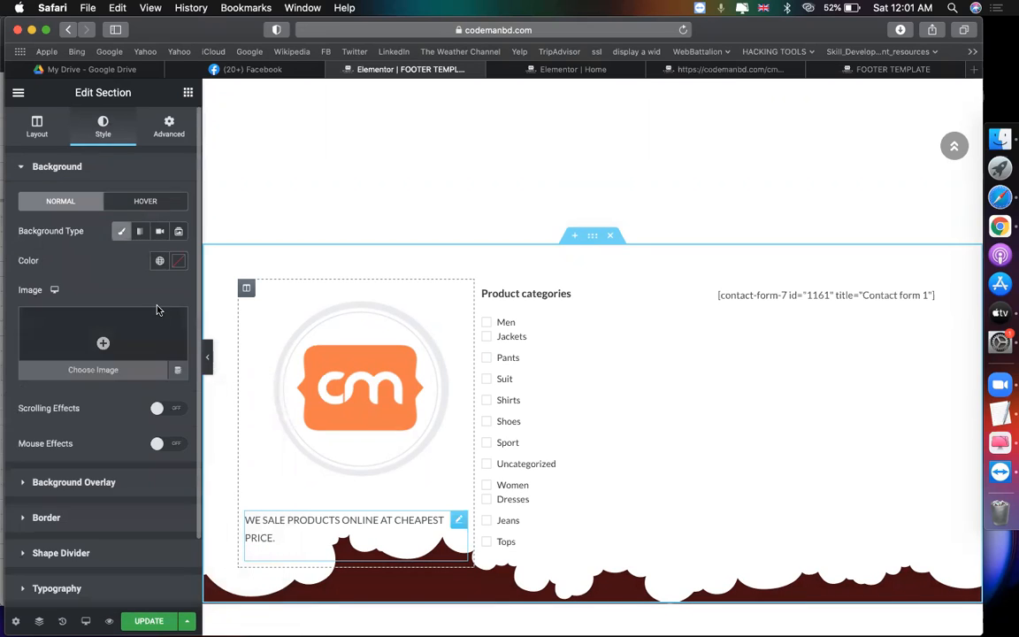
{"action": "left_click", "coordinate": [140, 233]}
{"action": "left_click", "coordinate": [178, 261]}
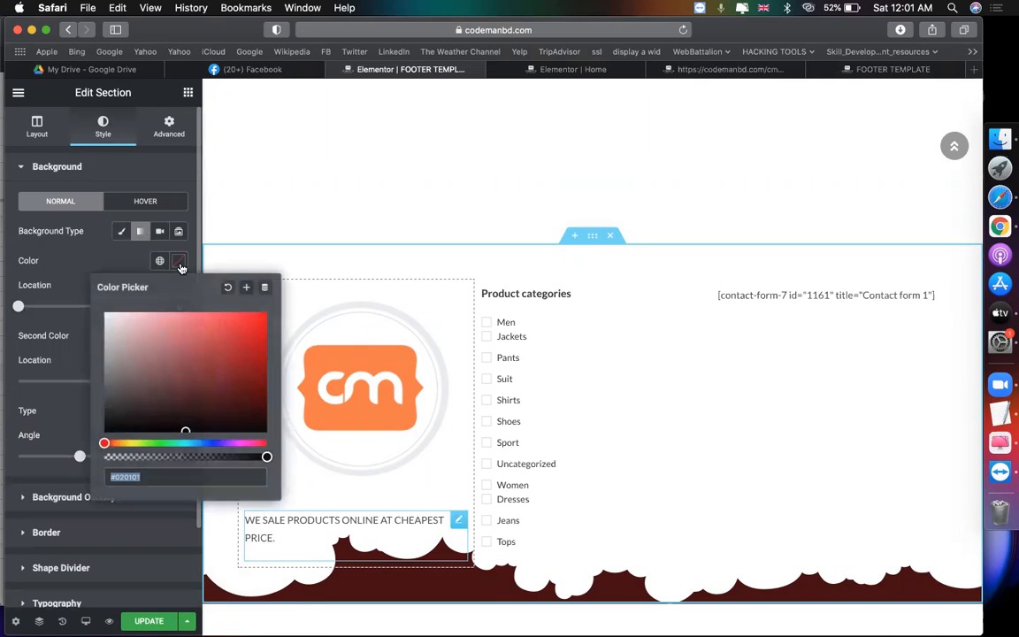
{"action": "left_click", "coordinate": [109, 317]}
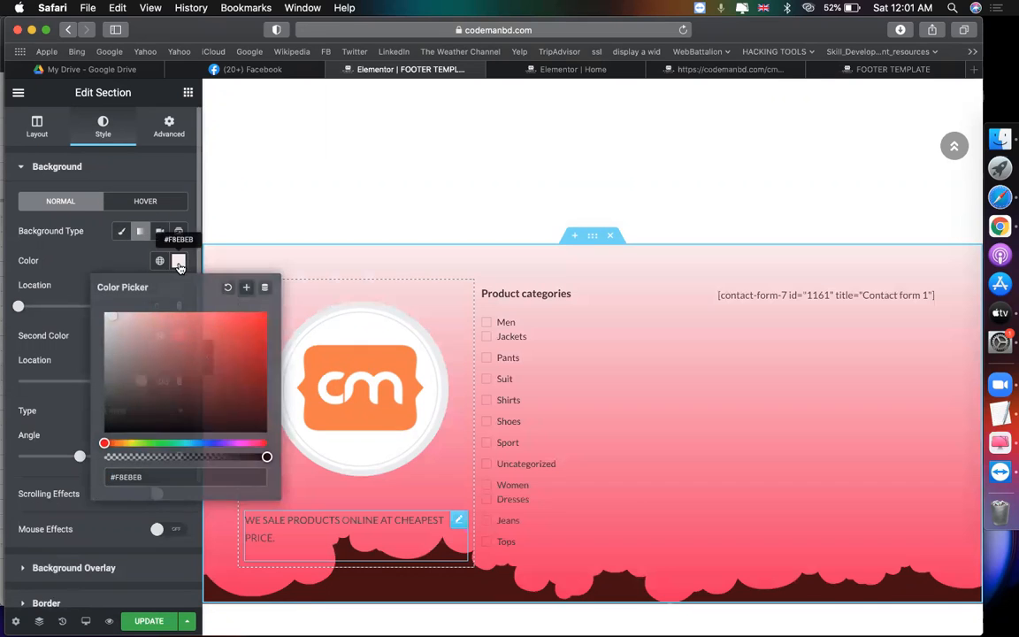
{"action": "left_click", "coordinate": [178, 260]}
Step: Set the background gradient's second color to #BD5871 and save the footer template
{"action": "left_click", "coordinate": [179, 335]}
{"action": "left_click", "coordinate": [239, 479]}
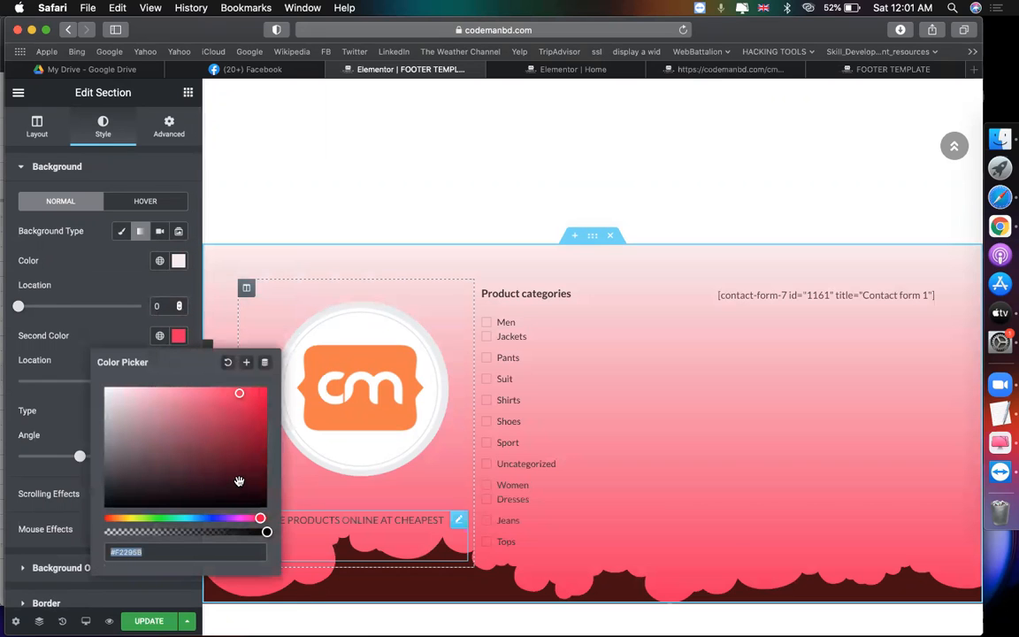
{"action": "left_click_drag", "start_coordinate": [239, 468], "coordinate": [228, 456]}
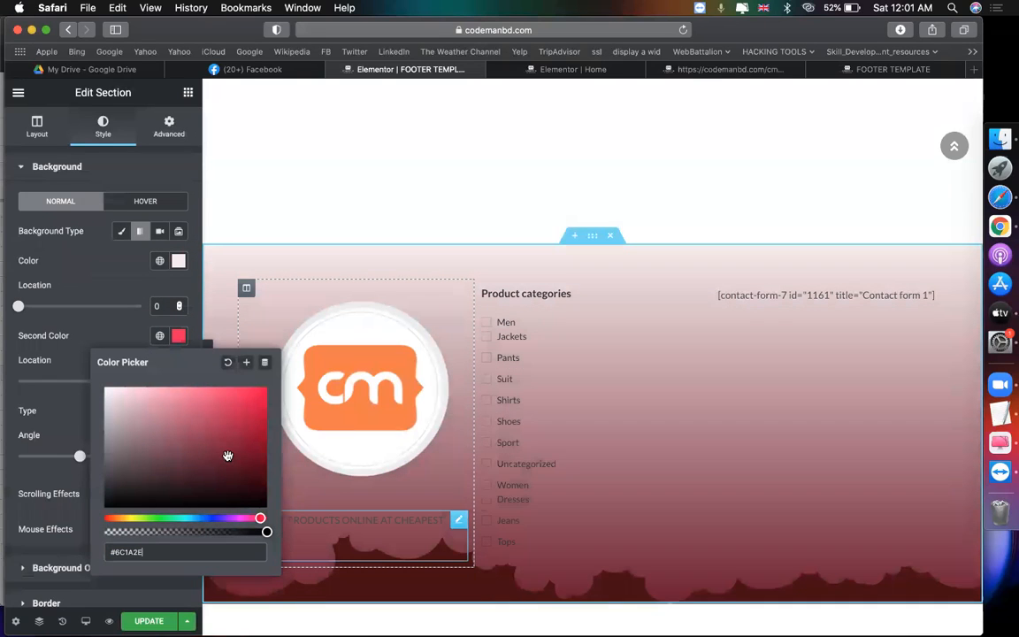
{"action": "left_click", "coordinate": [221, 432]}
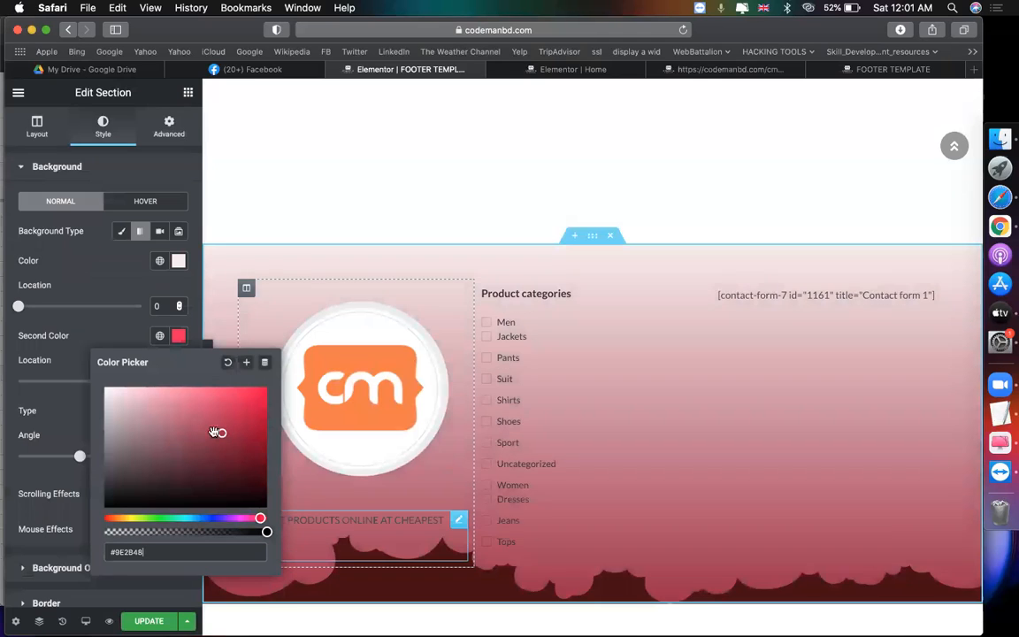
{"action": "left_click", "coordinate": [203, 425]}
{"action": "left_click", "coordinate": [191, 419]}
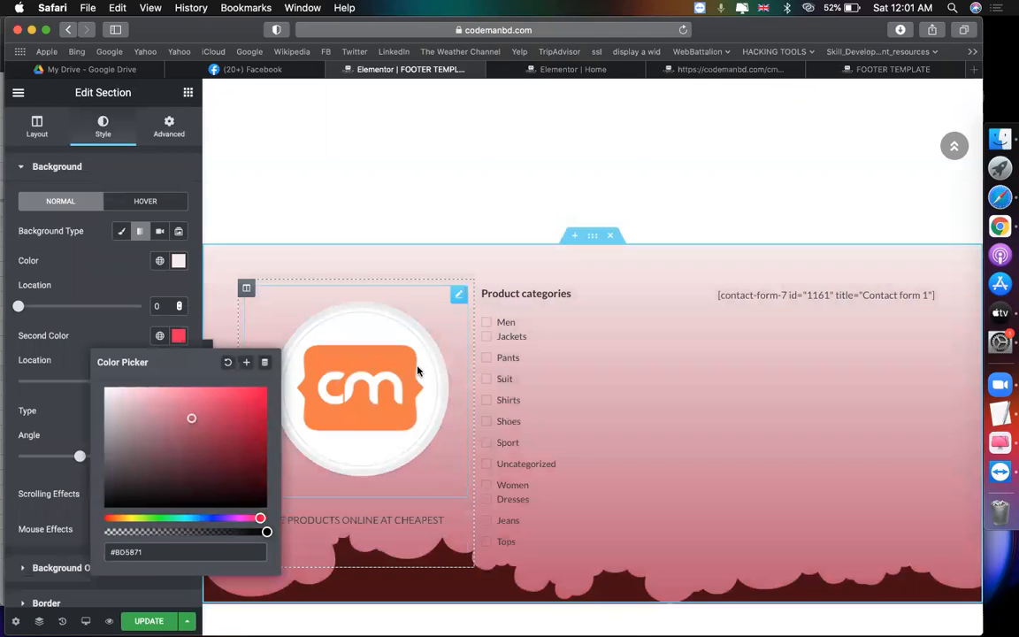
{"action": "left_click", "coordinate": [179, 336]}
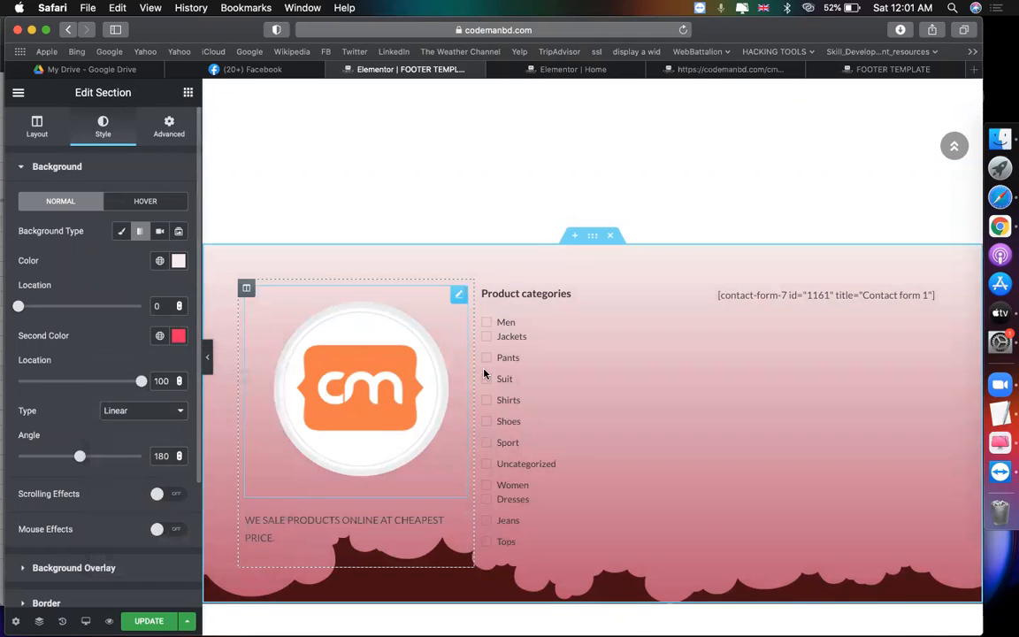
{"action": "scroll", "coordinate": [442, 440], "scroll_direction": "down", "scroll_amount": 5}
{"action": "scroll", "coordinate": [278, 429], "scroll_direction": "up", "scroll_amount": 2}
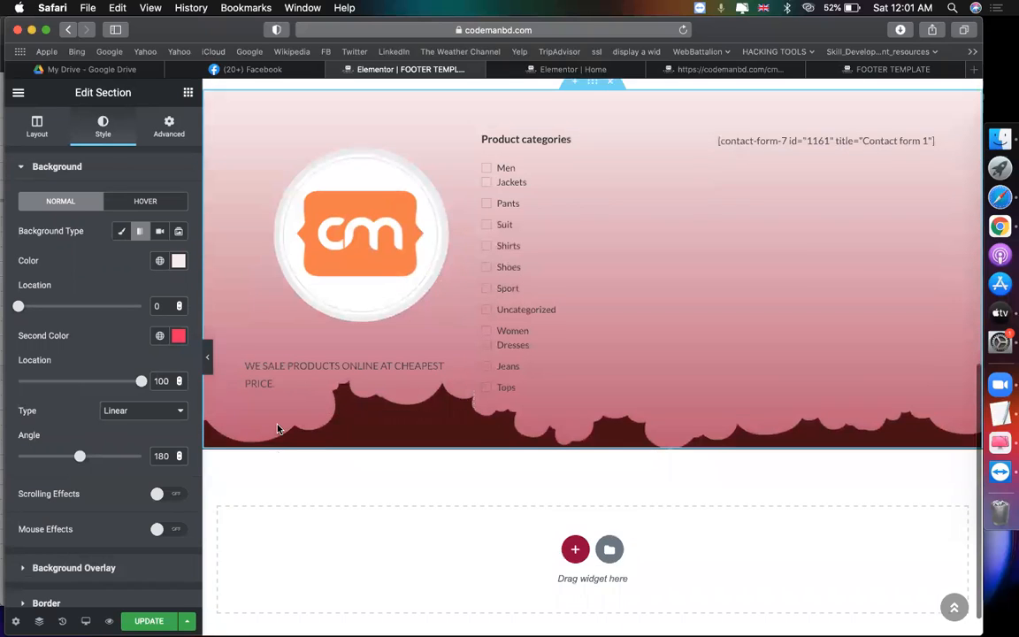
{"action": "left_click", "coordinate": [142, 622]}
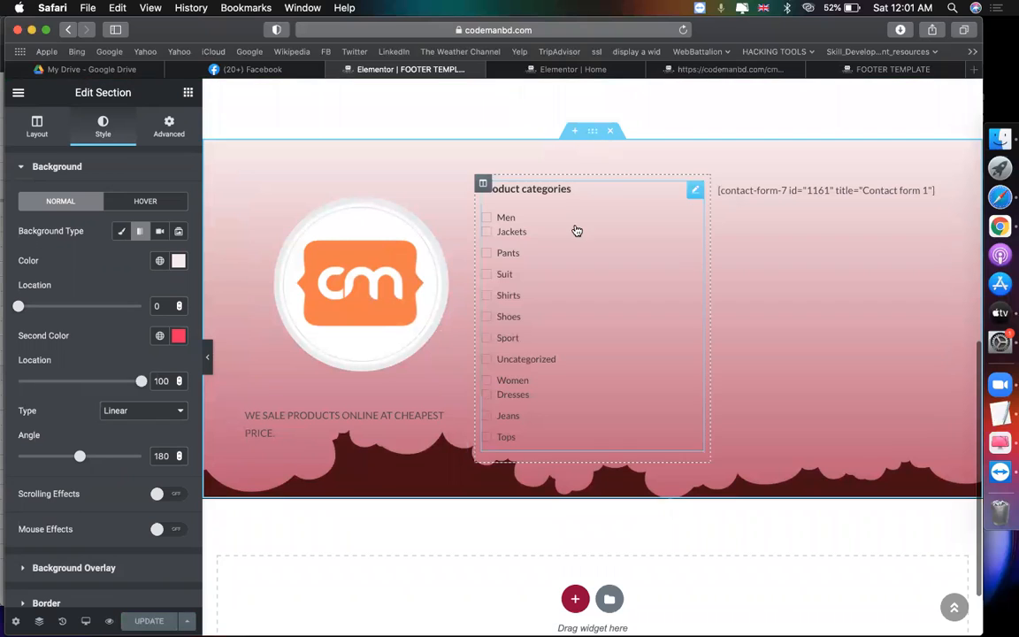
Step: Give the footer section a solid border with unlinked widths, 5 at the top and 0 on the other sides
{"action": "scroll", "coordinate": [595, 177], "scroll_direction": "up", "scroll_amount": 1}
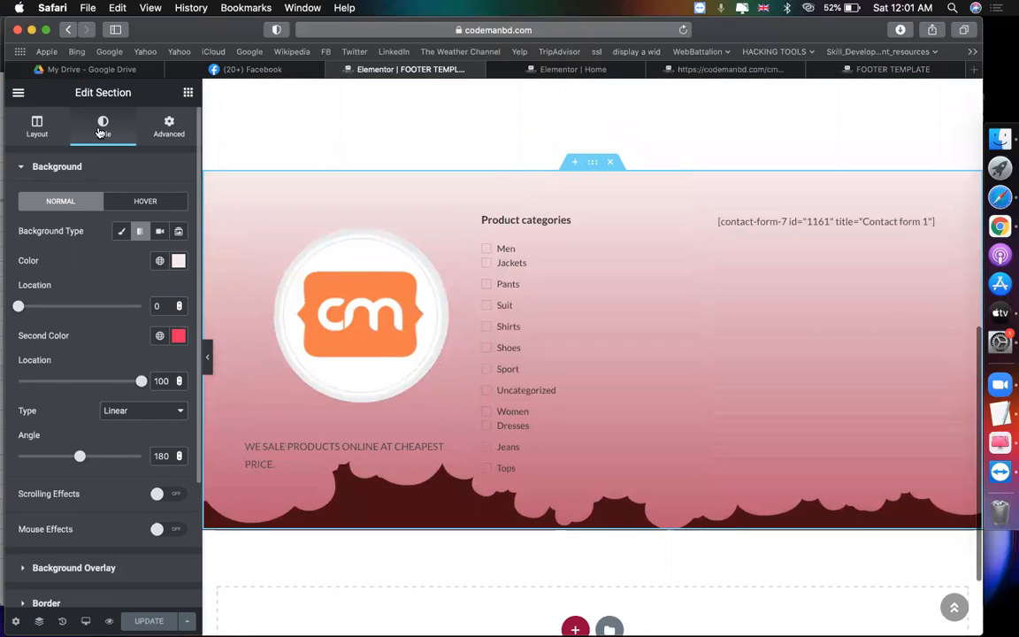
{"action": "scroll", "coordinate": [89, 442], "scroll_direction": "down", "scroll_amount": 4}
{"action": "left_click", "coordinate": [88, 440]}
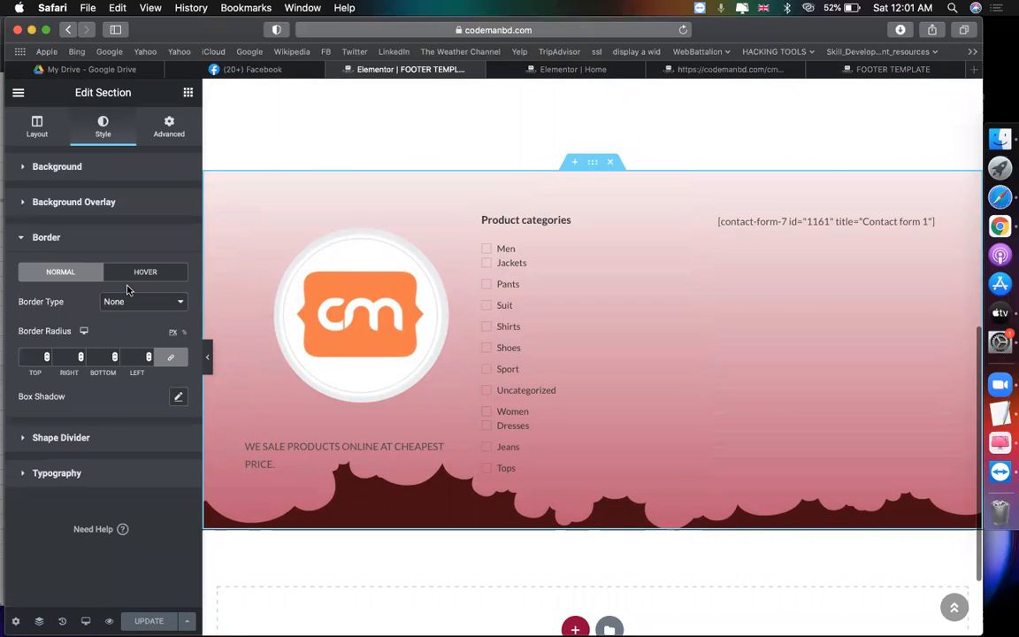
{"action": "left_click", "coordinate": [127, 301]}
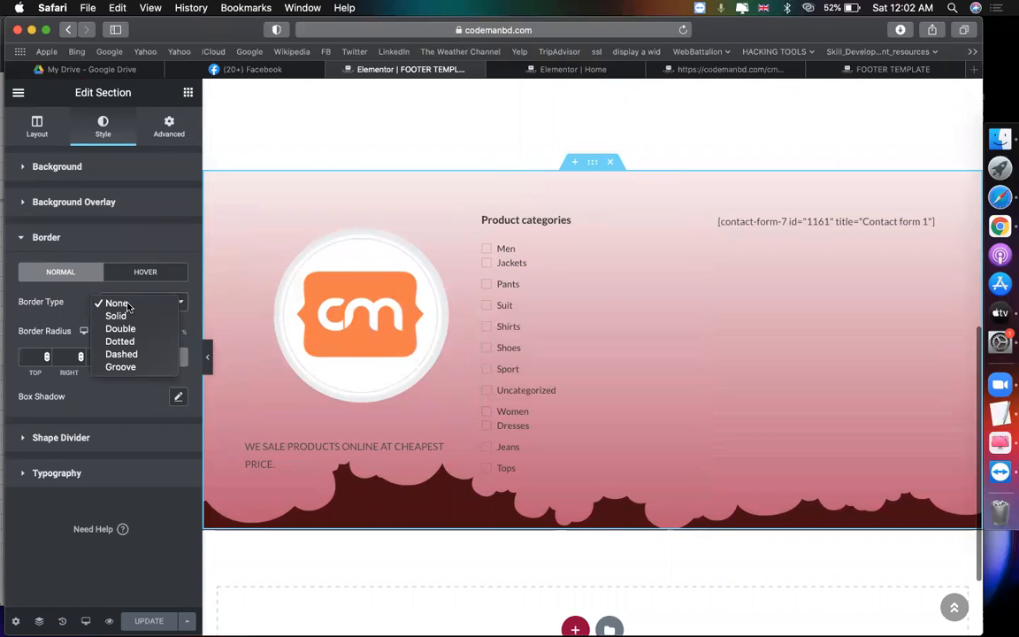
{"action": "left_click", "coordinate": [127, 317]}
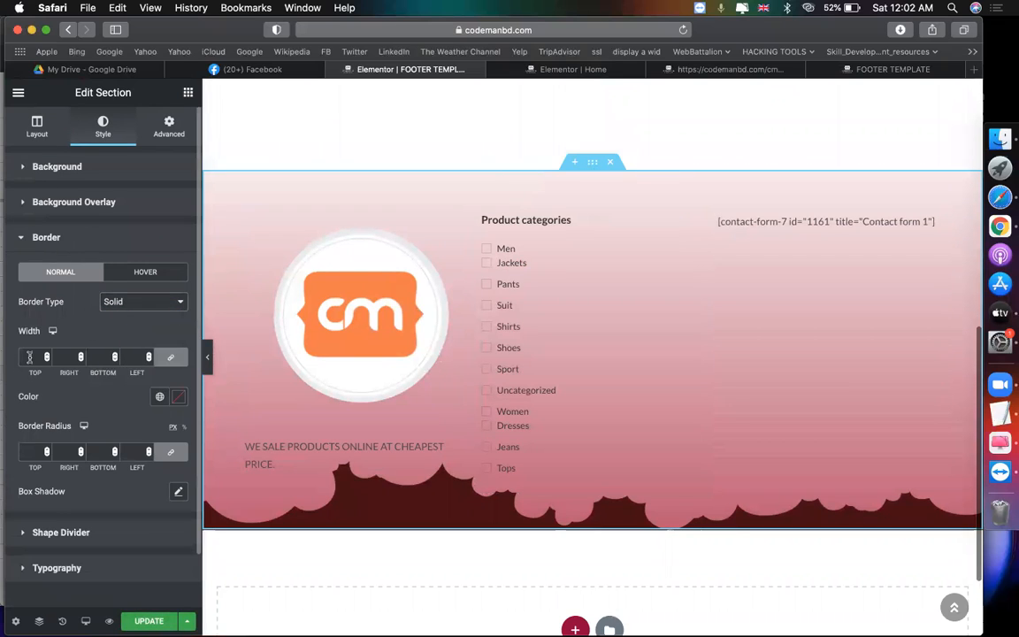
{"action": "left_click", "coordinate": [184, 358]}
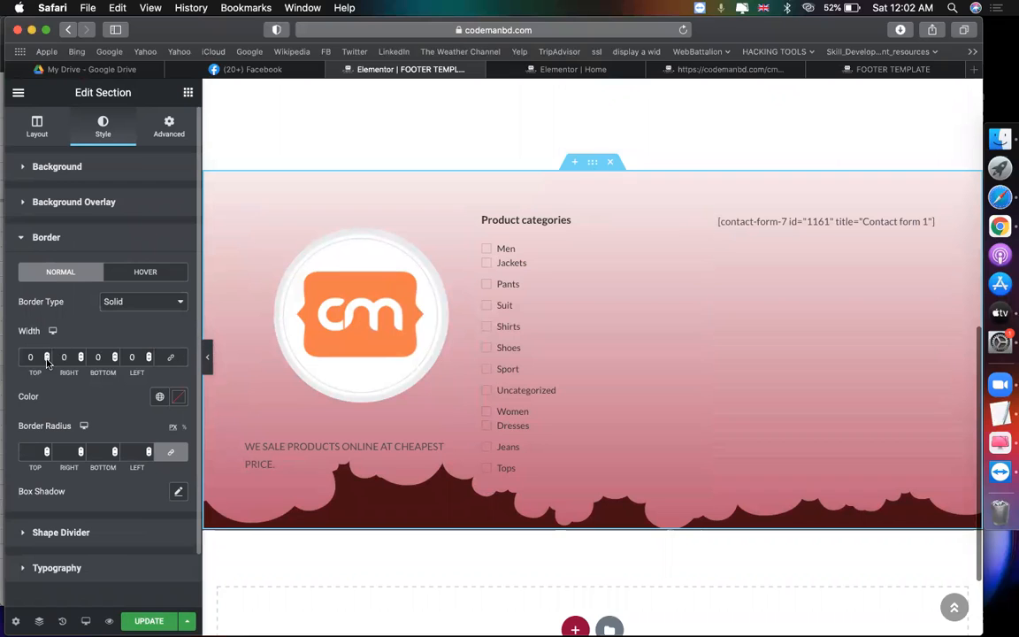
{"action": "double_click", "coordinate": [30, 357]}
{"action": "type", "text": "5"}
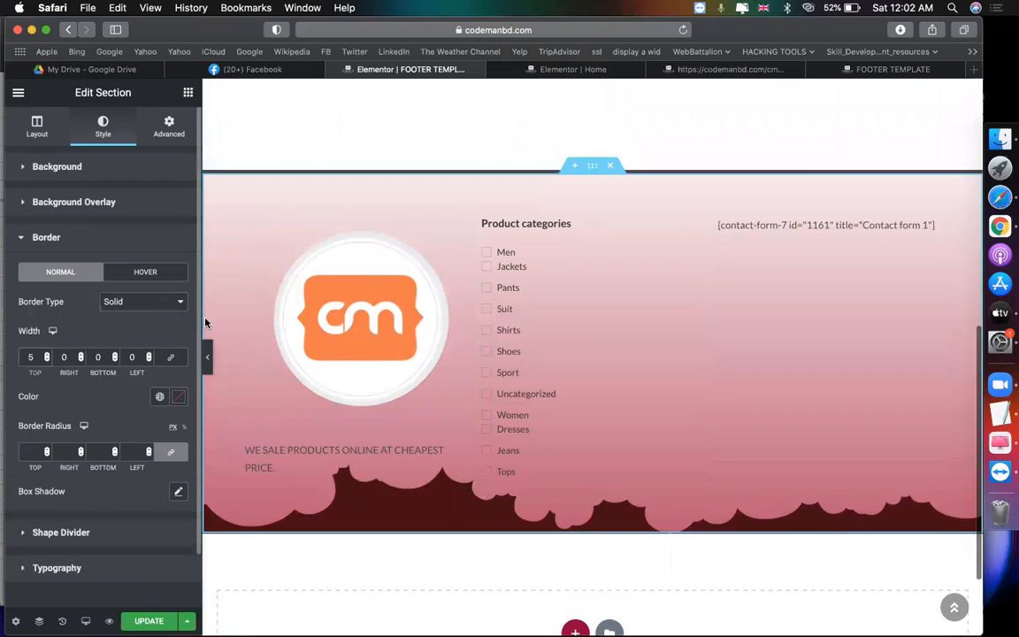
Step: Color the footer section's top border dark red #5C1111 and save the footer template
{"action": "left_click", "coordinate": [179, 397]}
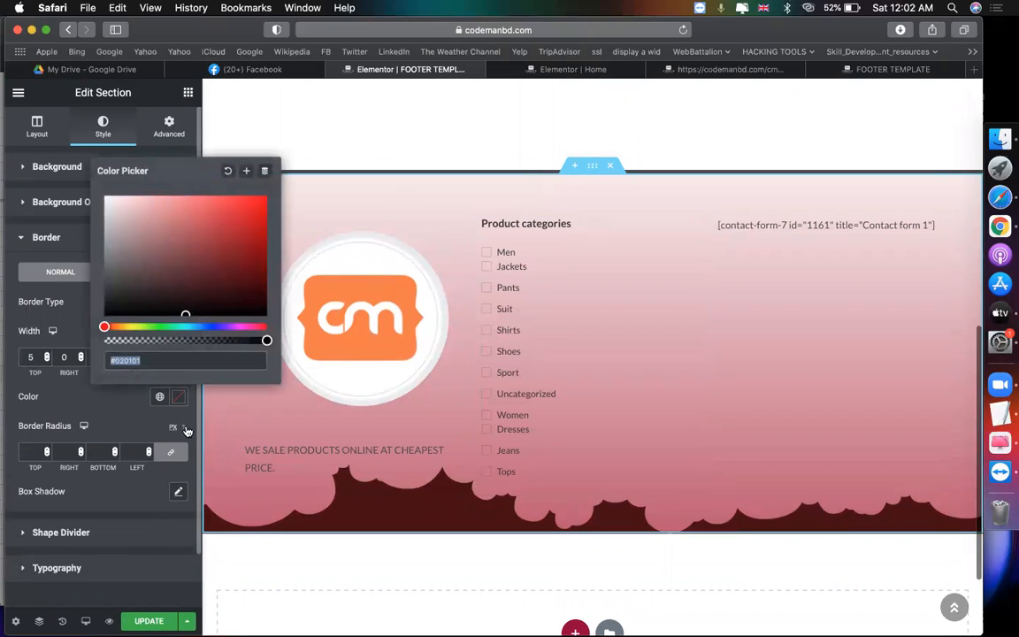
{"action": "left_click_drag", "start_coordinate": [256, 298], "coordinate": [231, 284]}
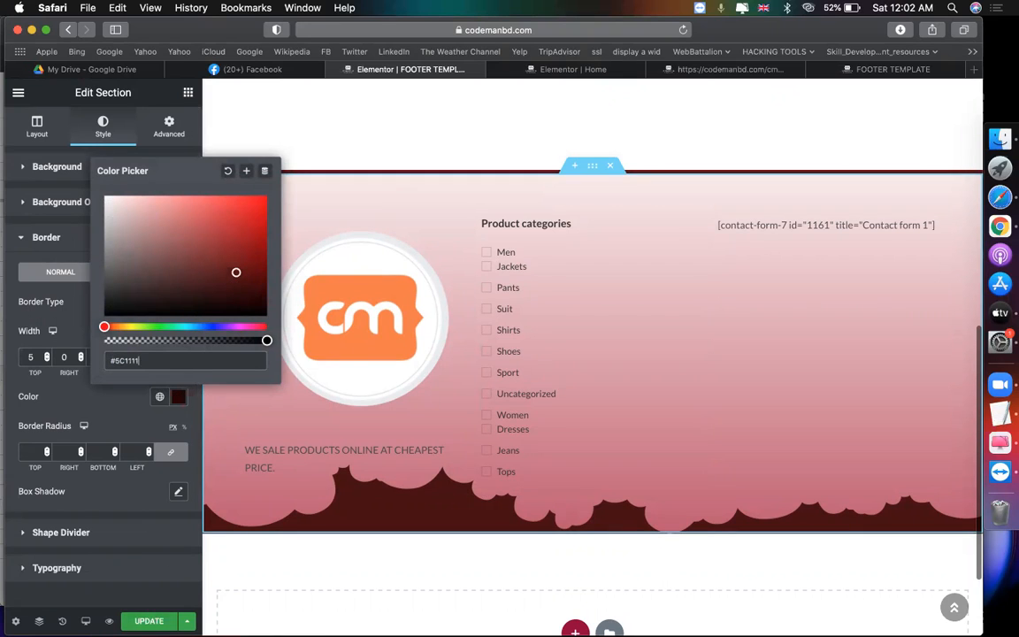
{"action": "left_click", "coordinate": [147, 622]}
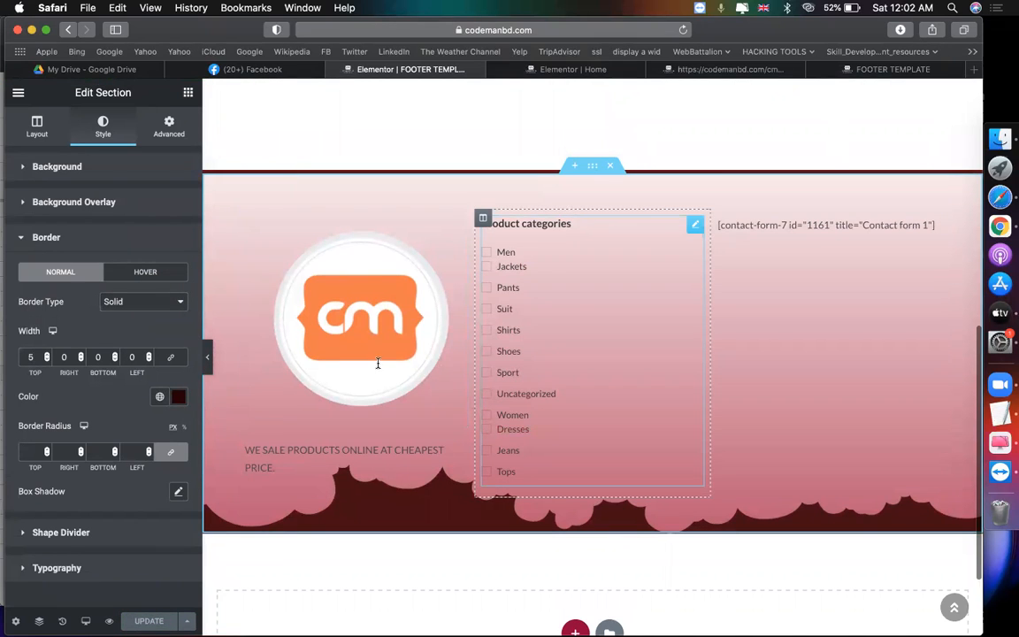
Step: Narrow the footer's logo column slightly, shift the boundary between the categories and contact form columns slightly left, and save the template
{"action": "left_click", "coordinate": [441, 346]}
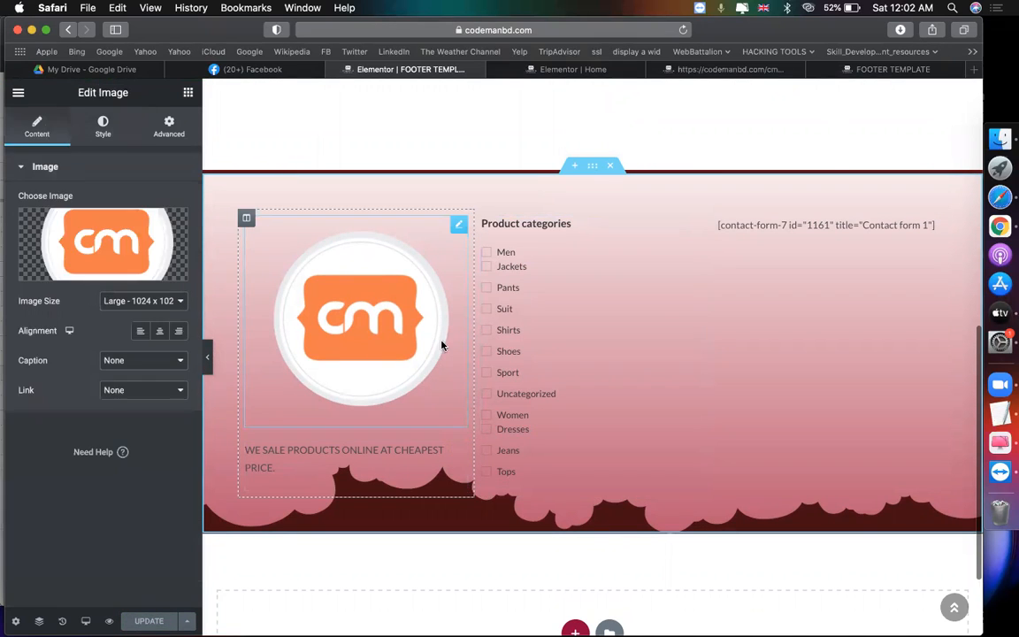
{"action": "left_click_drag", "start_coordinate": [473, 322], "coordinate": [457, 323]}
{"action": "left_click_drag", "start_coordinate": [704, 299], "coordinate": [696, 299]}
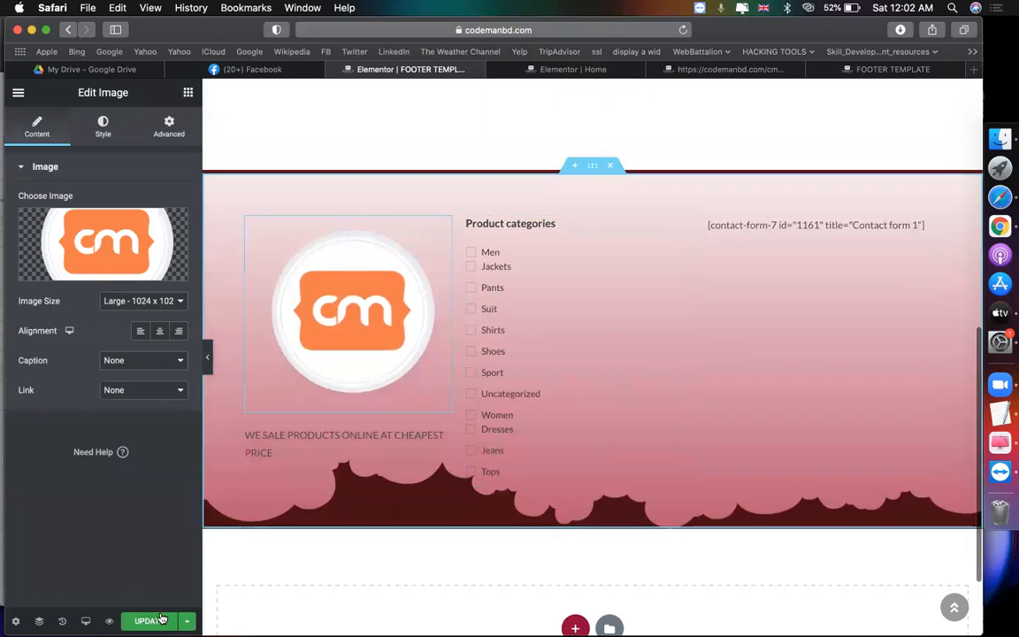
{"action": "left_click", "coordinate": [148, 621]}
Step: Reload the live home page and compare its footer with the full-width editor preview, examining where the tagline overlaps the cloud divider
{"action": "left_click", "coordinate": [690, 71]}
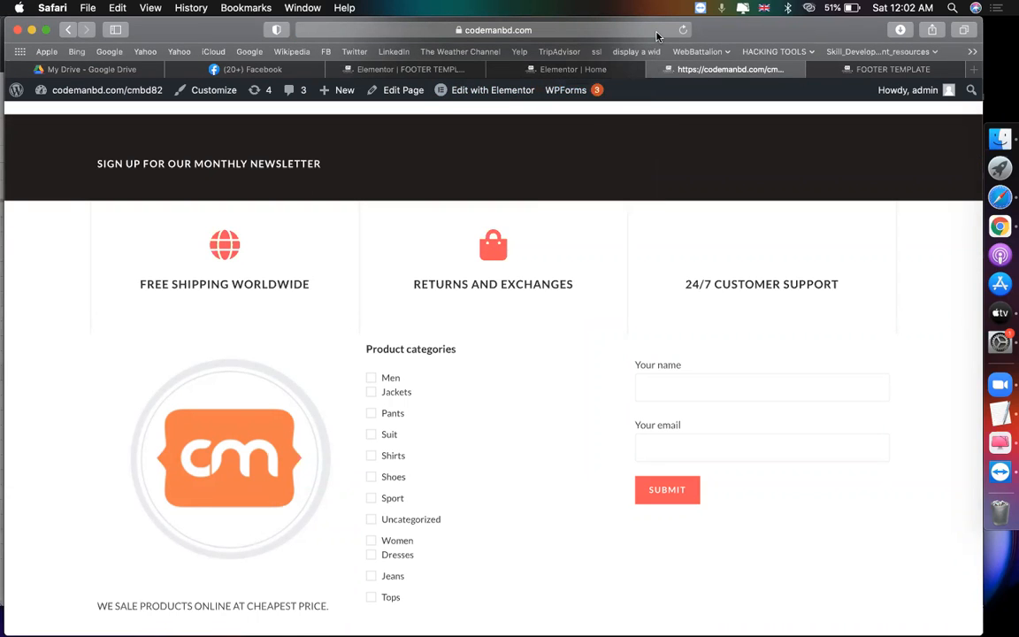
{"action": "left_click", "coordinate": [416, 69]}
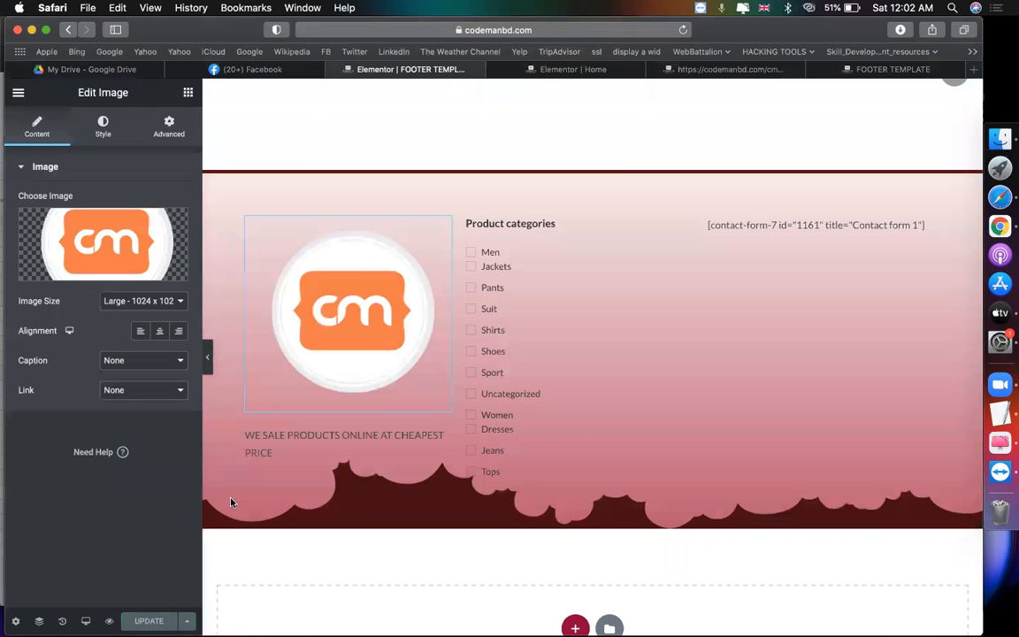
{"action": "left_click", "coordinate": [731, 69]}
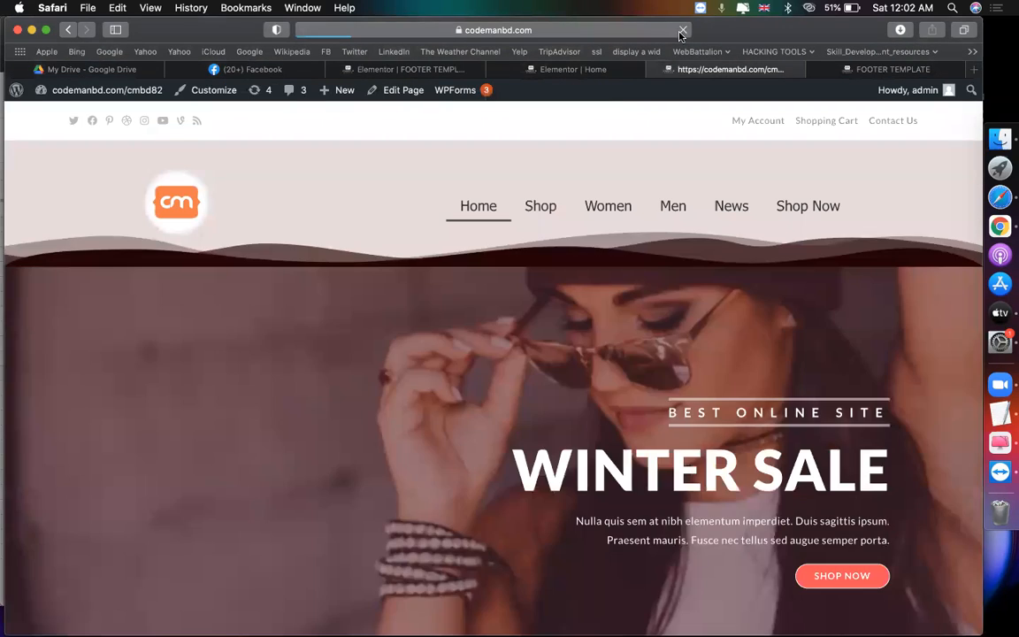
{"action": "scroll", "coordinate": [627, 226], "scroll_direction": "down", "scroll_amount": 3}
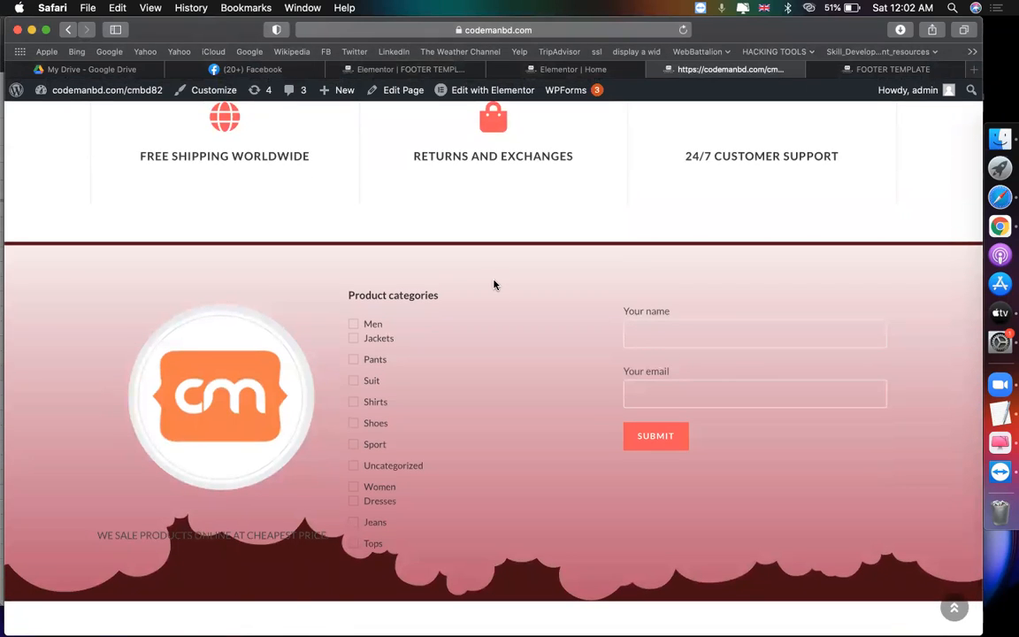
{"action": "left_click_drag", "start_coordinate": [241, 534], "coordinate": [313, 353]}
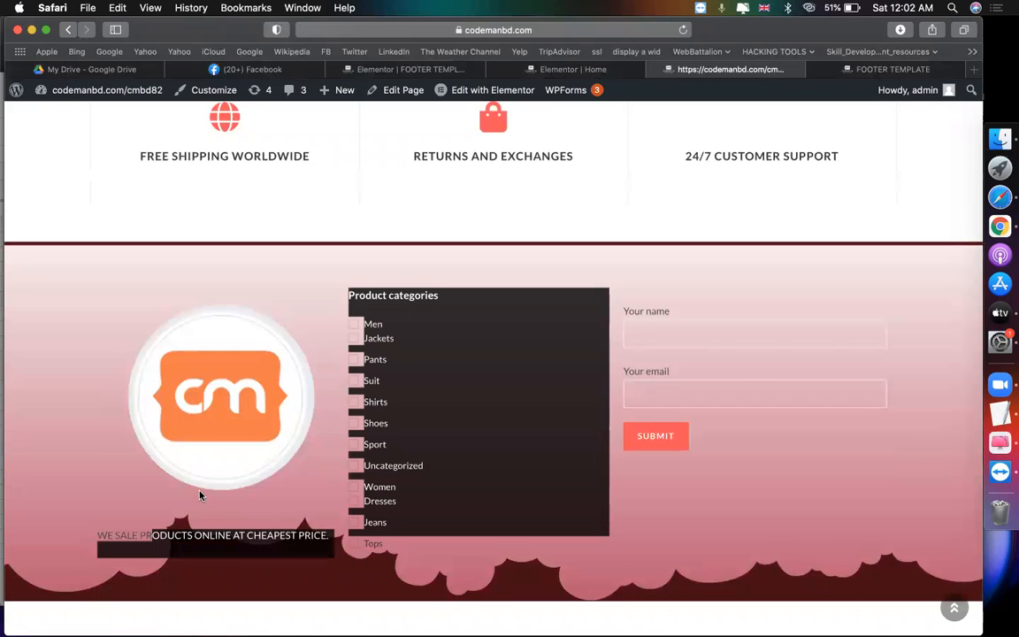
{"action": "left_click", "coordinate": [385, 68]}
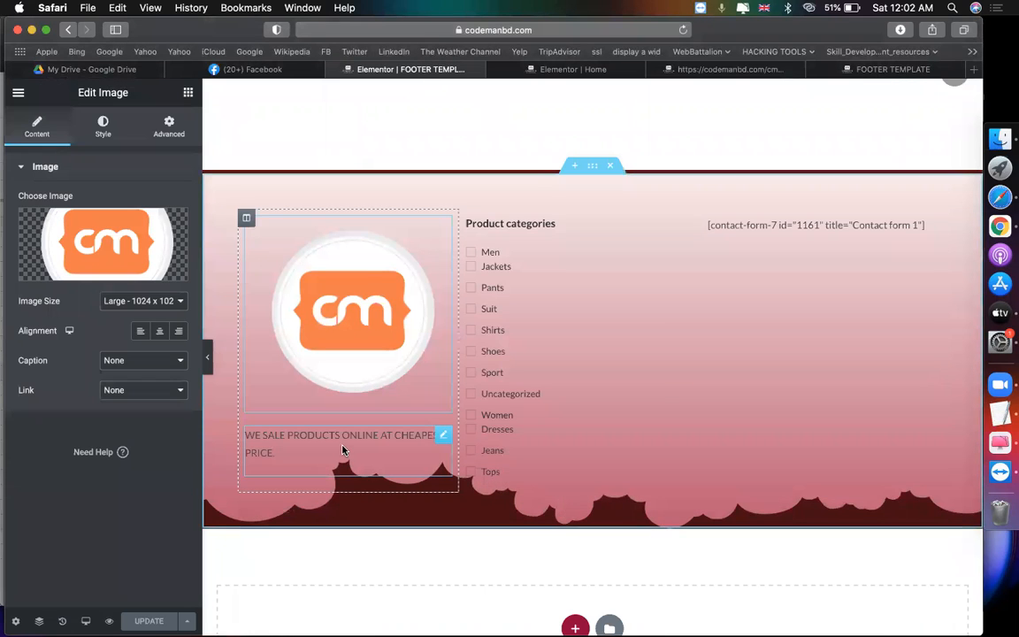
{"action": "left_click", "coordinate": [210, 360]}
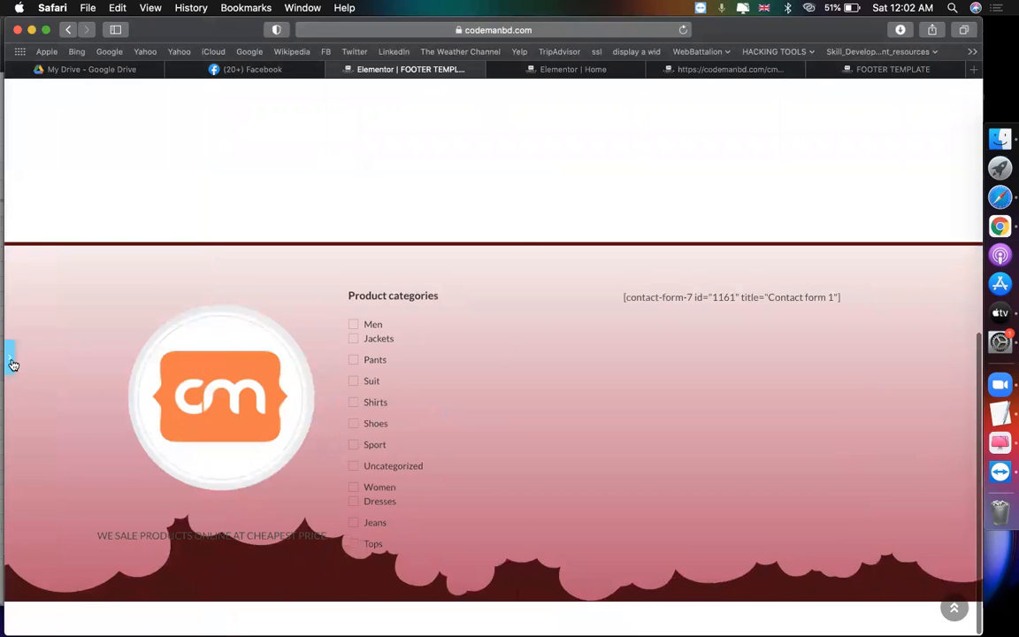
{"action": "left_click", "coordinate": [8, 357]}
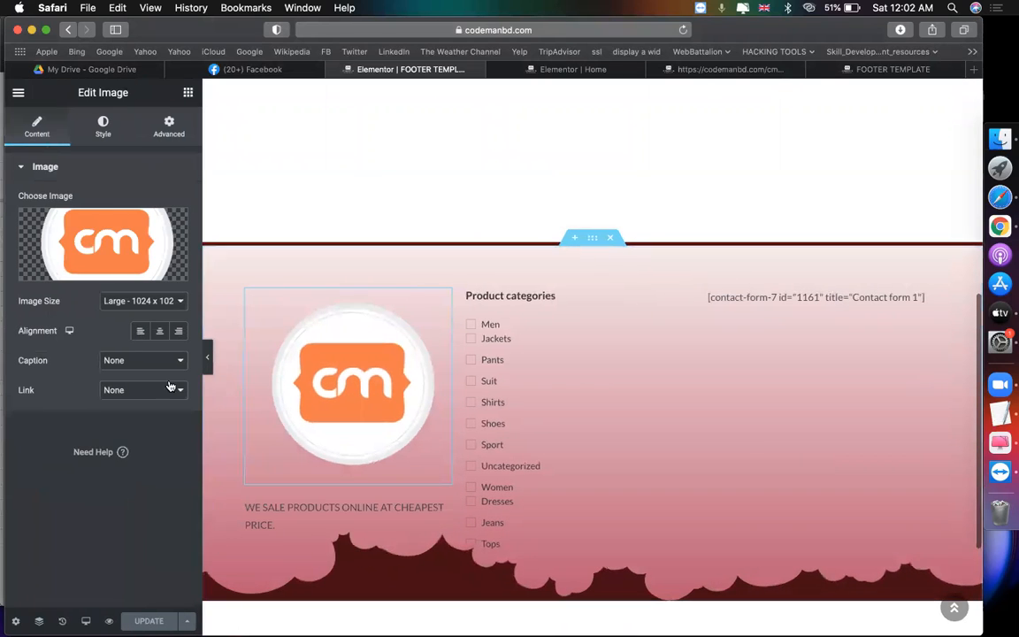
{"action": "left_click", "coordinate": [209, 360]}
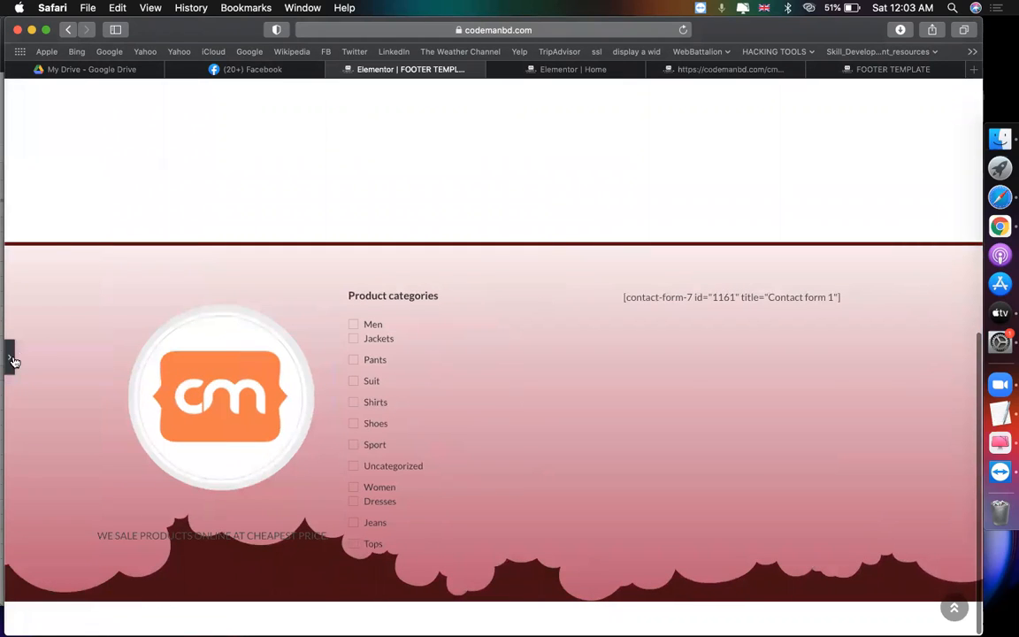
{"action": "left_click", "coordinate": [11, 359]}
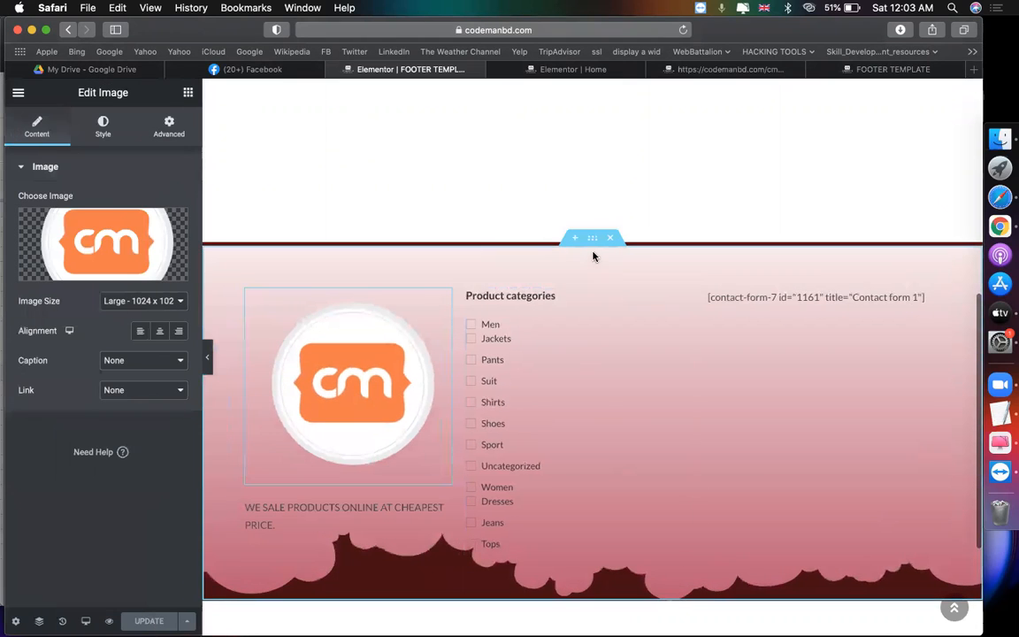
Step: Set the footer section's bottom Clouds divider height to 86, check it in the full-width preview, and save the template
{"action": "left_click", "coordinate": [593, 241]}
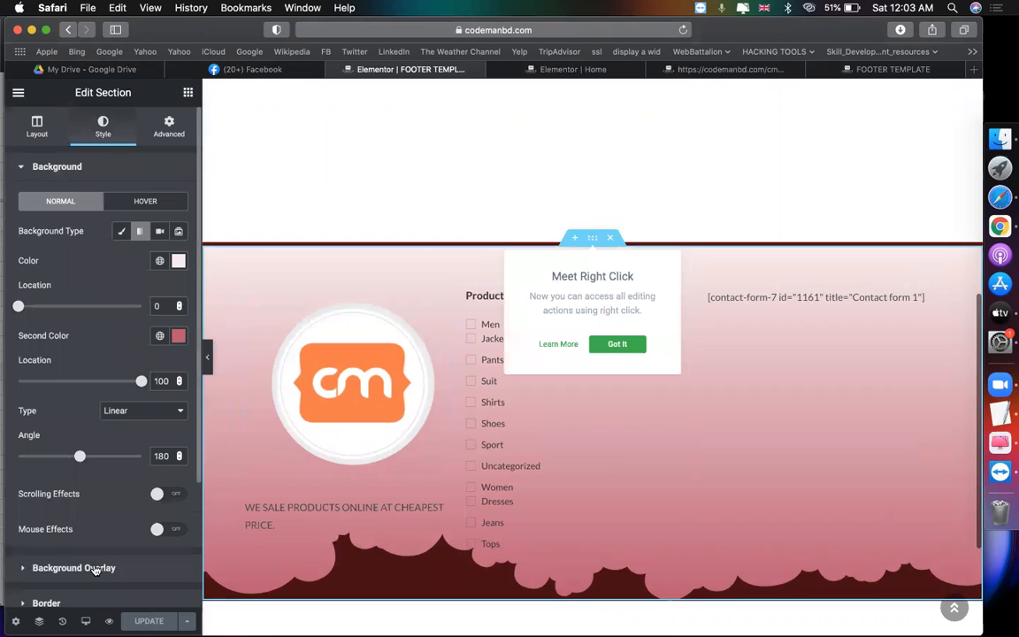
{"action": "scroll", "coordinate": [93, 549], "scroll_direction": "down", "scroll_amount": 4}
{"action": "left_click", "coordinate": [92, 478]}
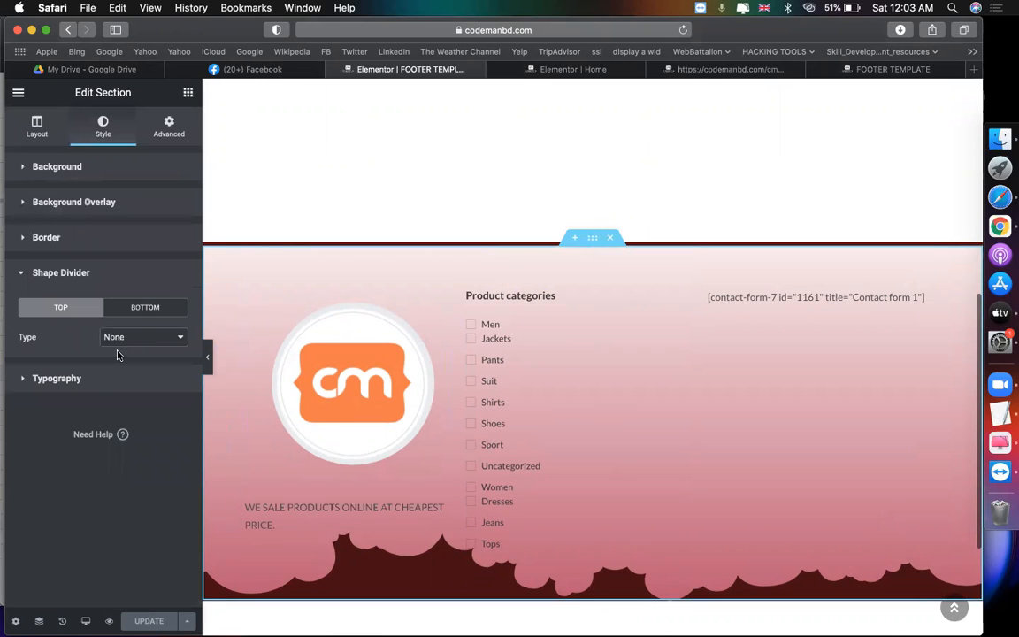
{"action": "left_click", "coordinate": [141, 311]}
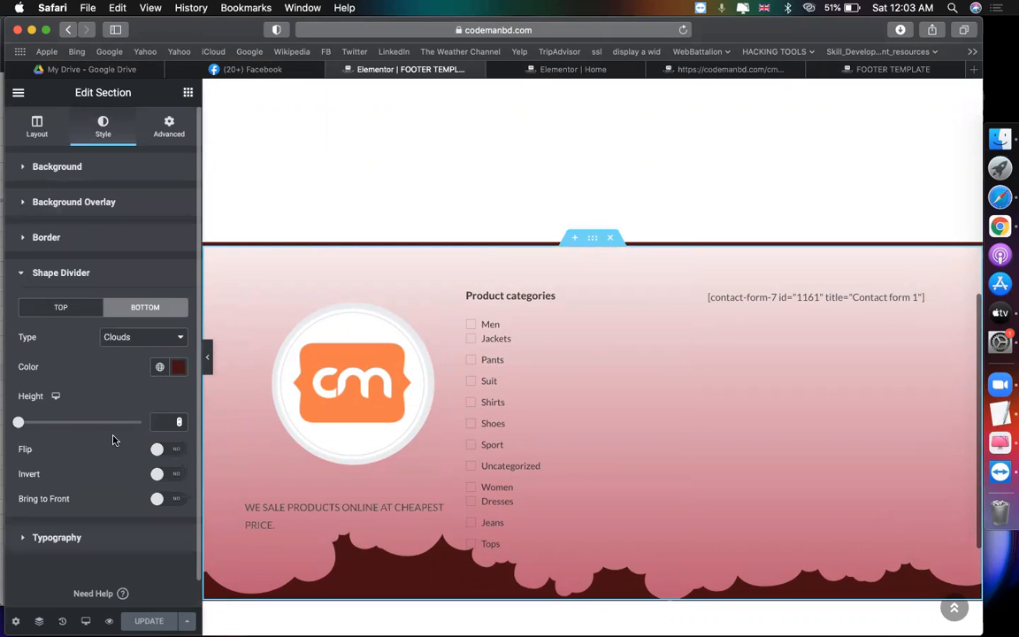
{"action": "scroll", "coordinate": [52, 449], "scroll_direction": "down", "scroll_amount": 1}
{"action": "left_click_drag", "start_coordinate": [19, 395], "coordinate": [39, 395]}
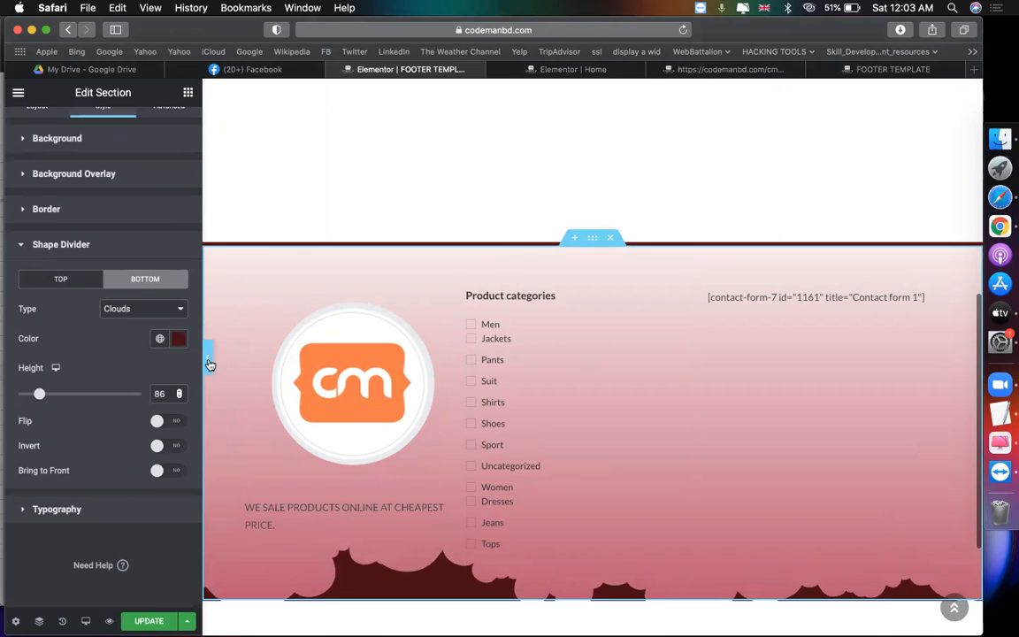
{"action": "left_click", "coordinate": [209, 363]}
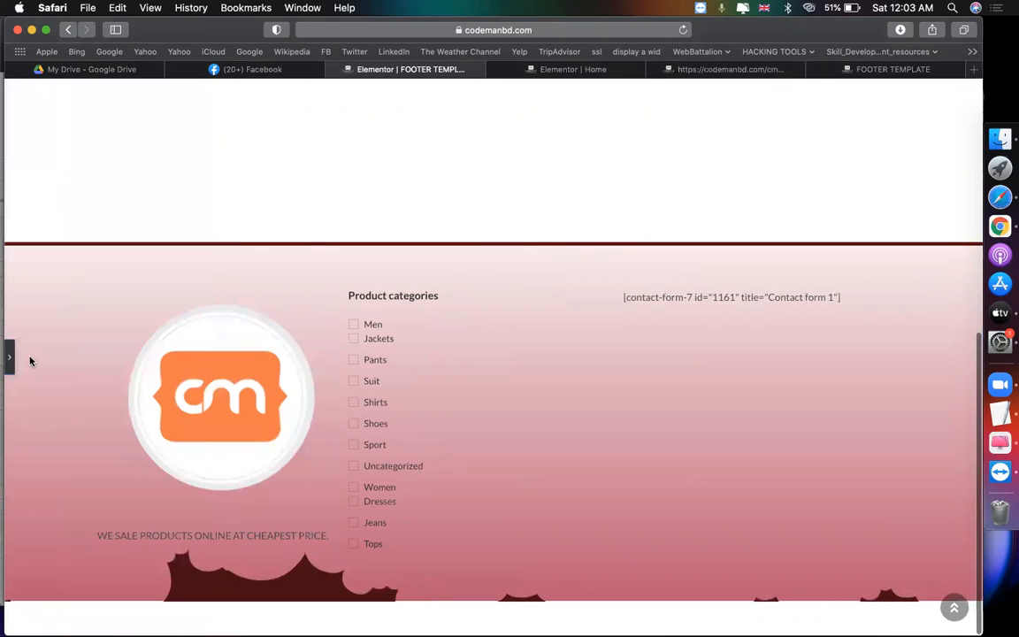
{"action": "left_click", "coordinate": [9, 359]}
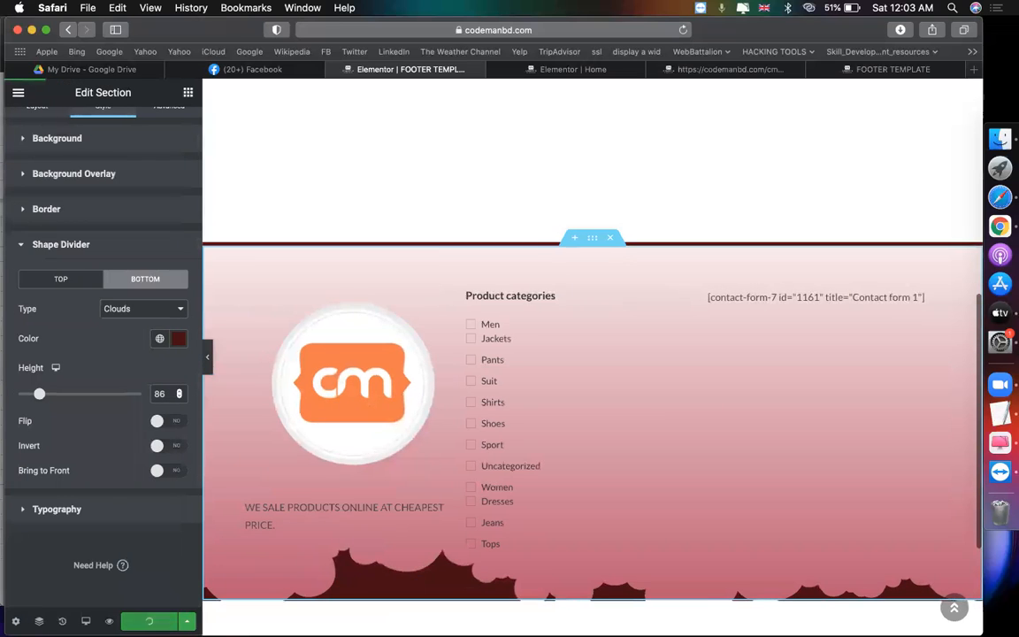
{"action": "scroll", "coordinate": [546, 296], "scroll_direction": "up", "scroll_amount": 5}
{"action": "scroll", "coordinate": [546, 296], "scroll_direction": "down", "scroll_amount": 5}
{"action": "scroll", "coordinate": [546, 295], "scroll_direction": "up", "scroll_amount": 5}
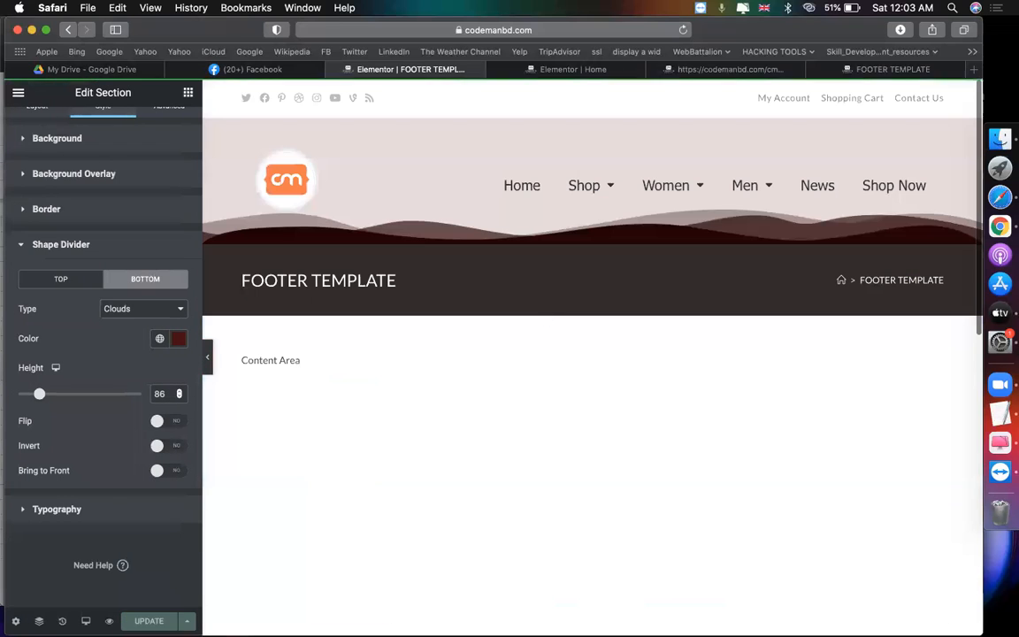